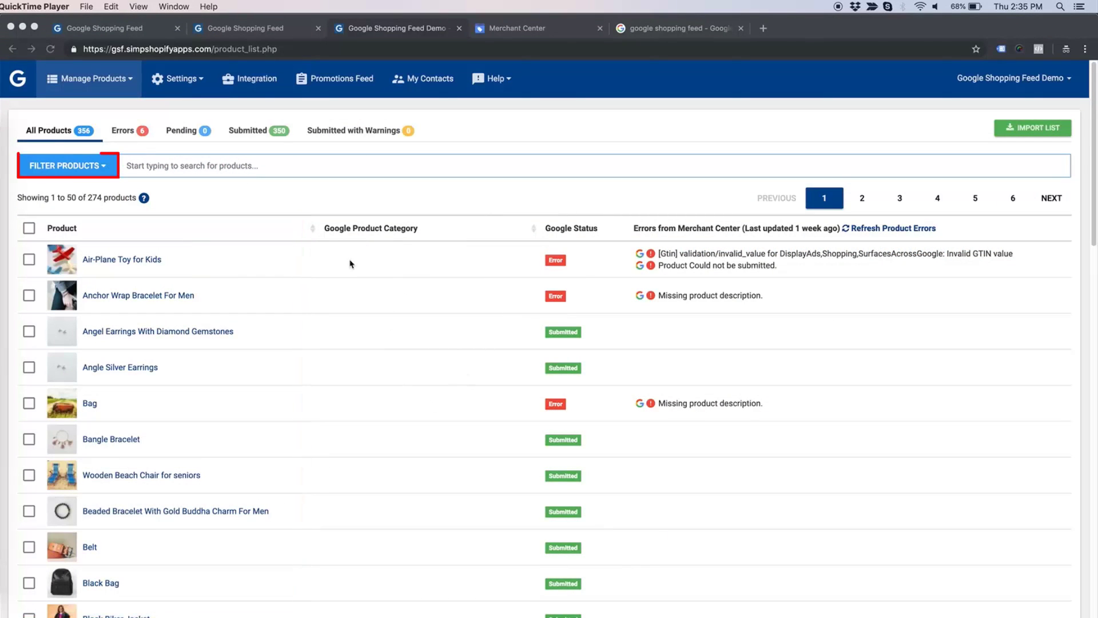
- Filter the product list to Product Type Jeans, leaving 96 of 274 products
click(80, 171)
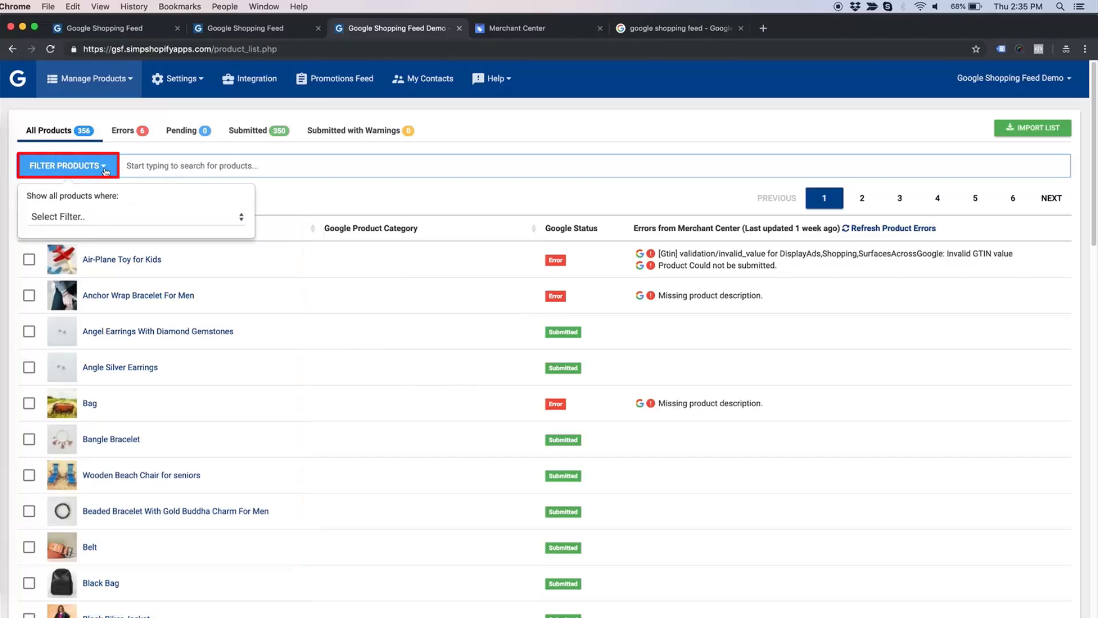
click(106, 224)
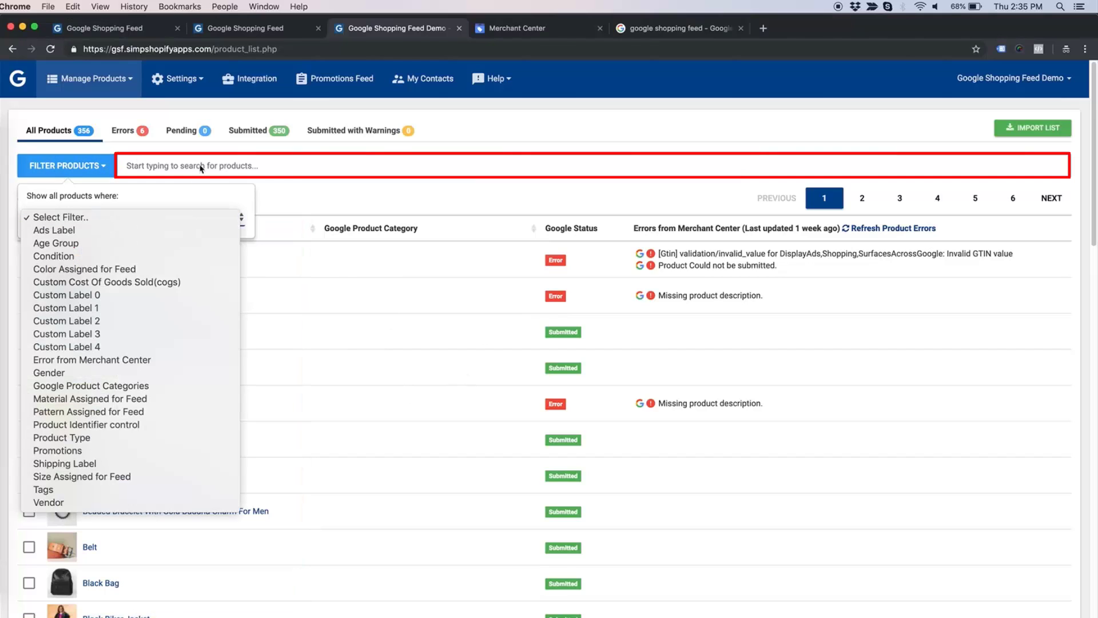
click(341, 188)
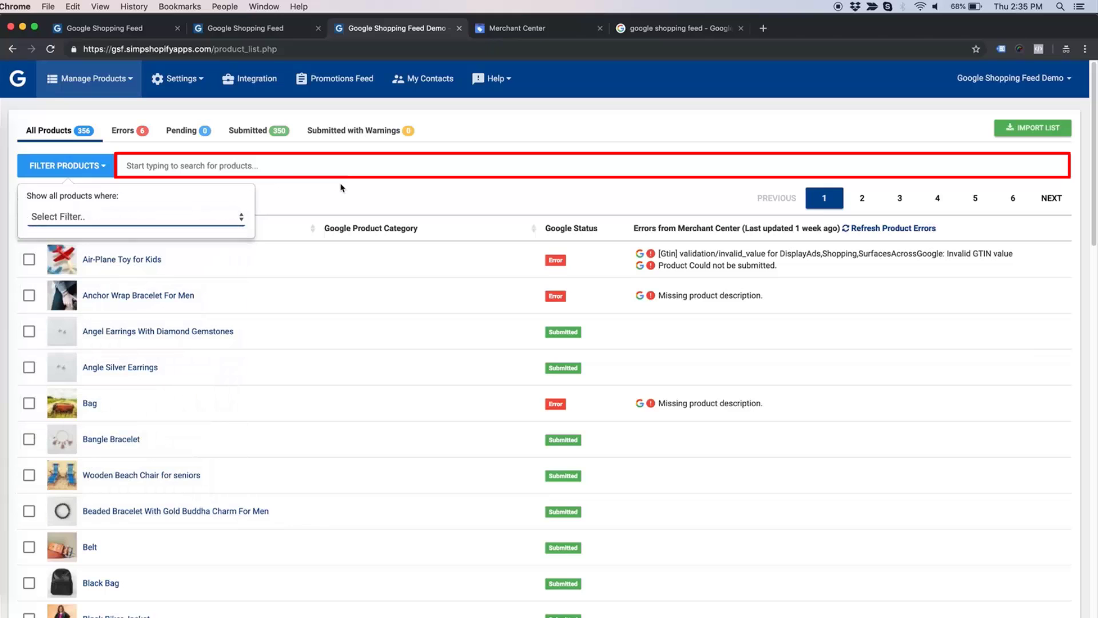
click(106, 218)
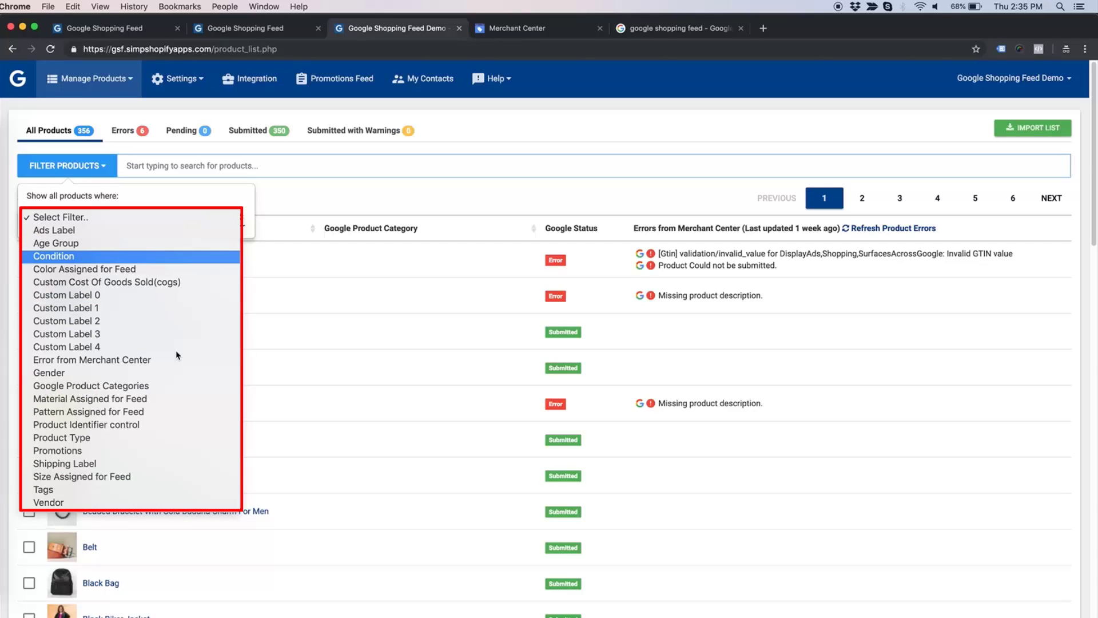
click(159, 438)
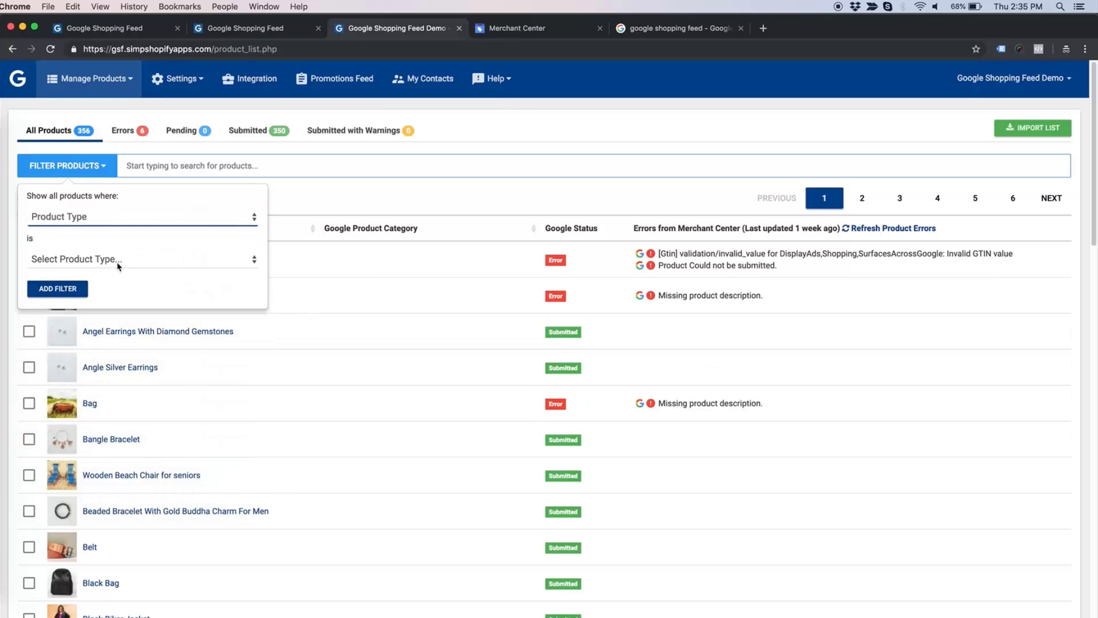
click(119, 265)
scroll(126, 495, down, 5)
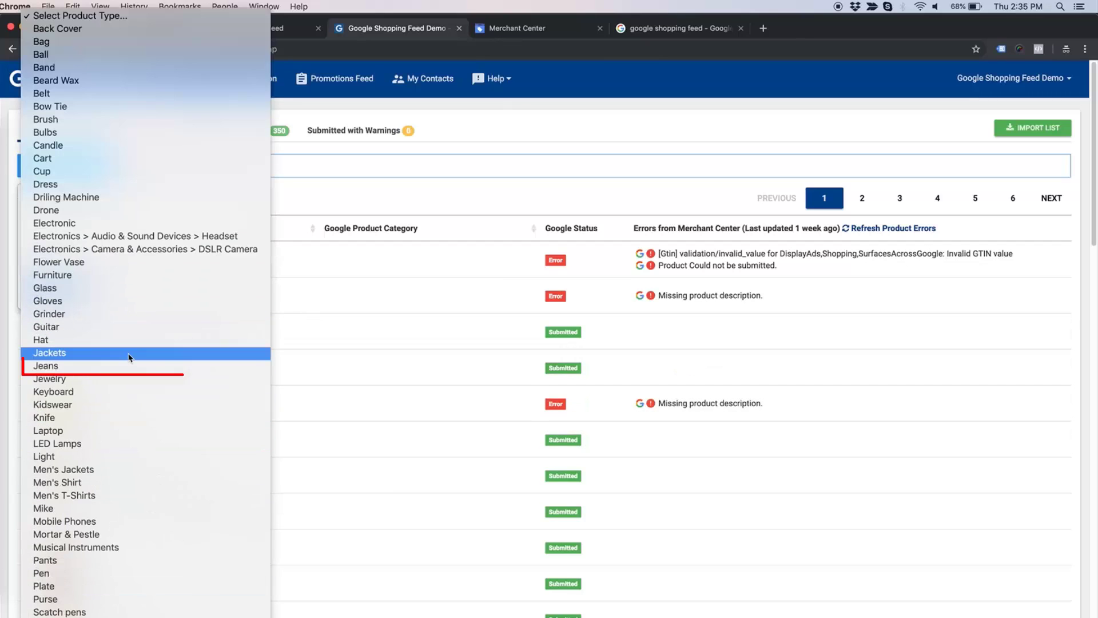
click(128, 367)
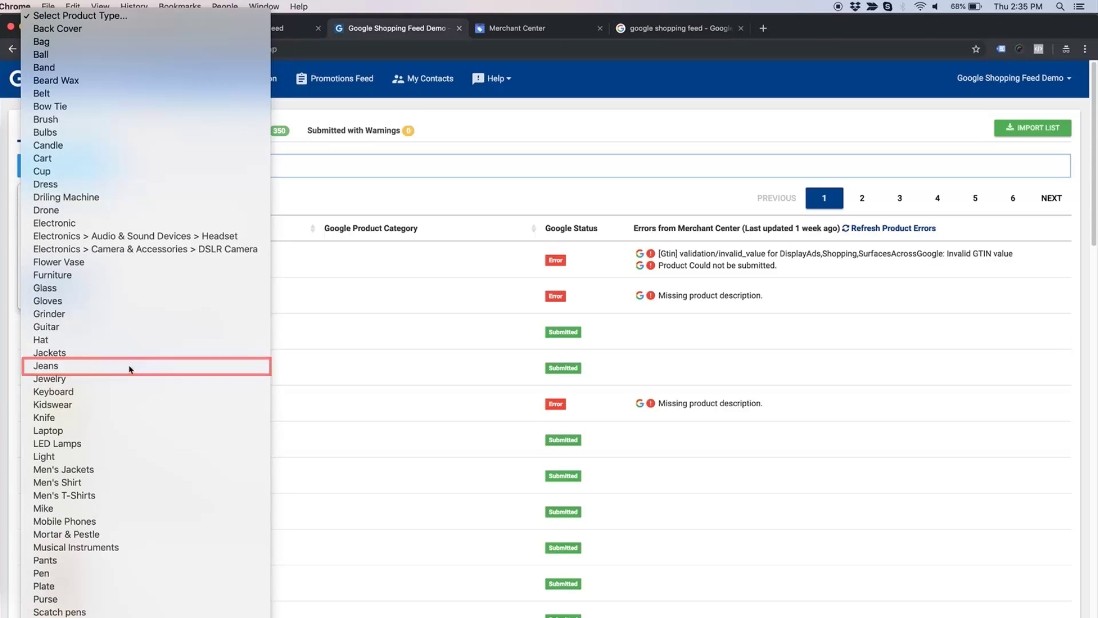
click(63, 289)
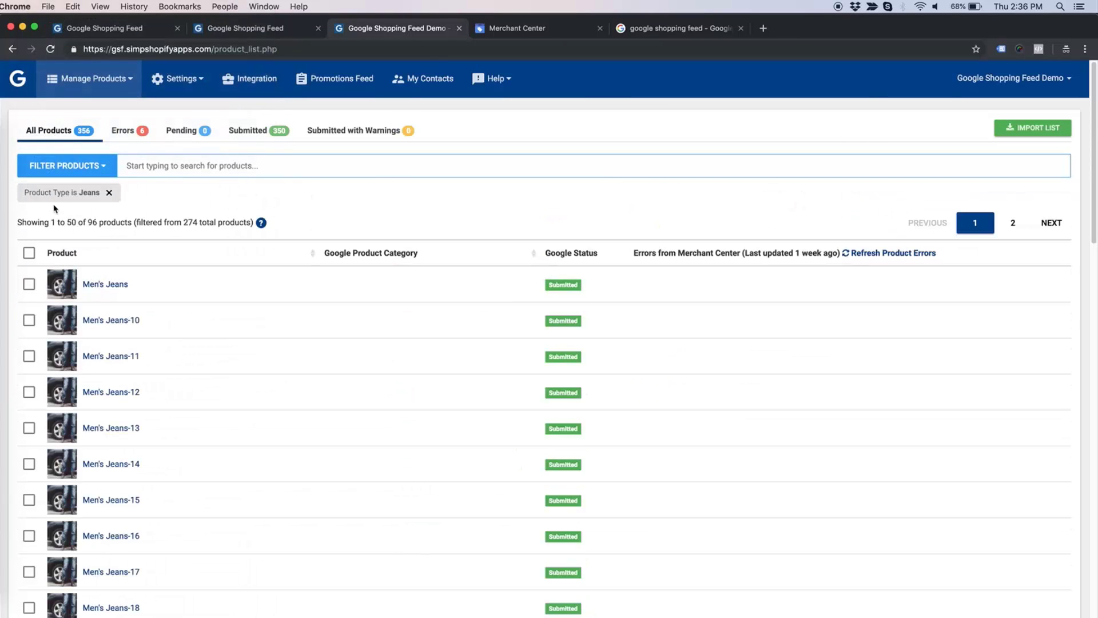
click(187, 169)
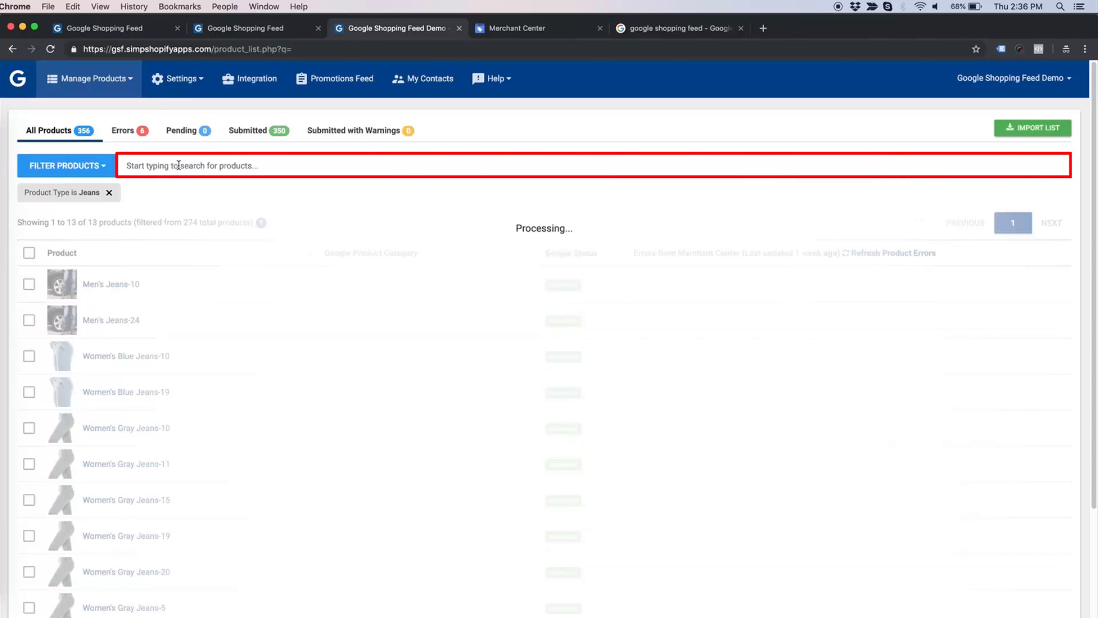
text(women)
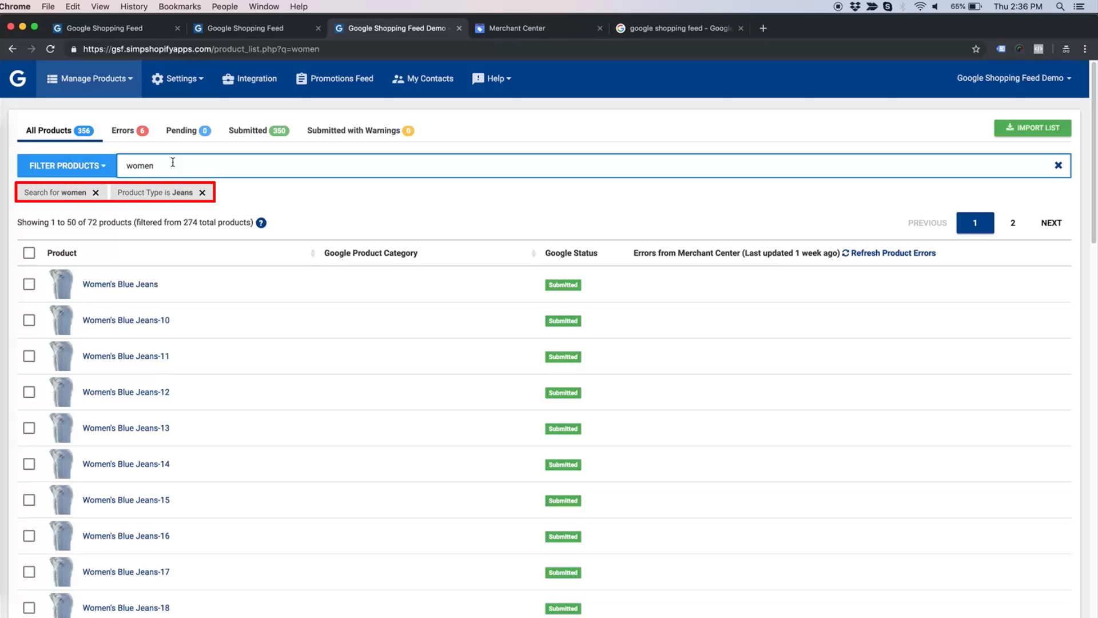
key(super+a)
text(me)
key(Return)
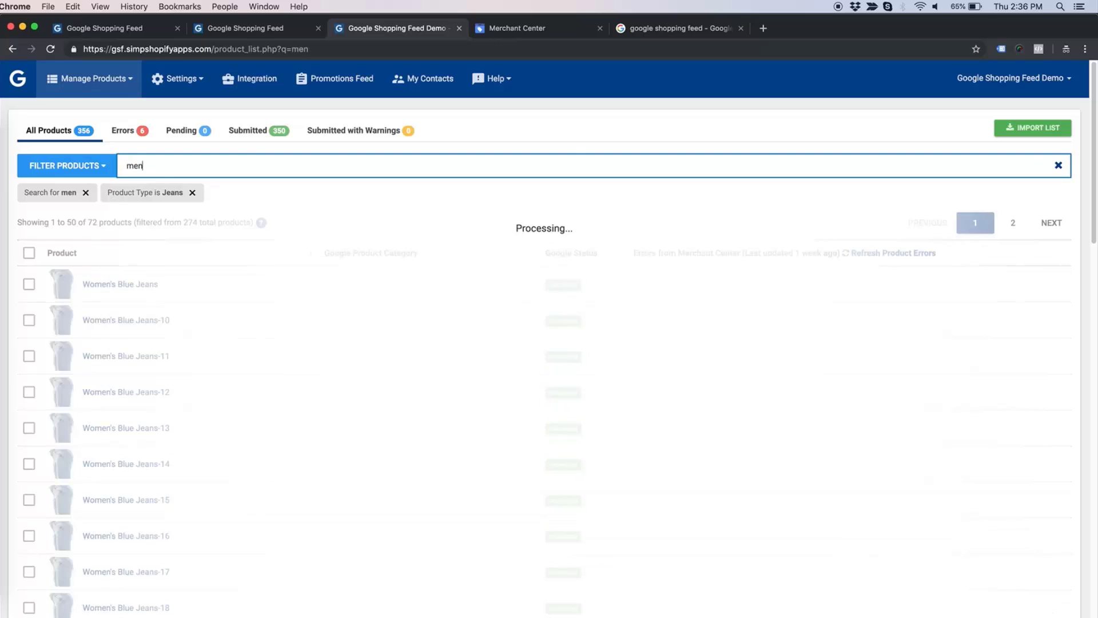
scroll(135, 467, down, 20)
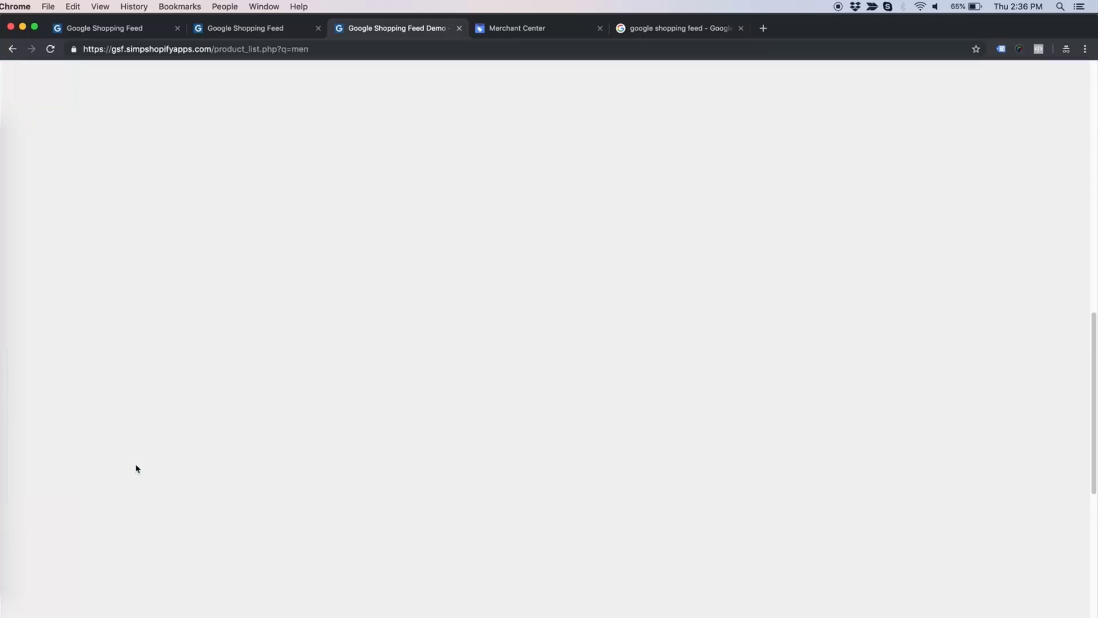
scroll(136, 468, down, 10)
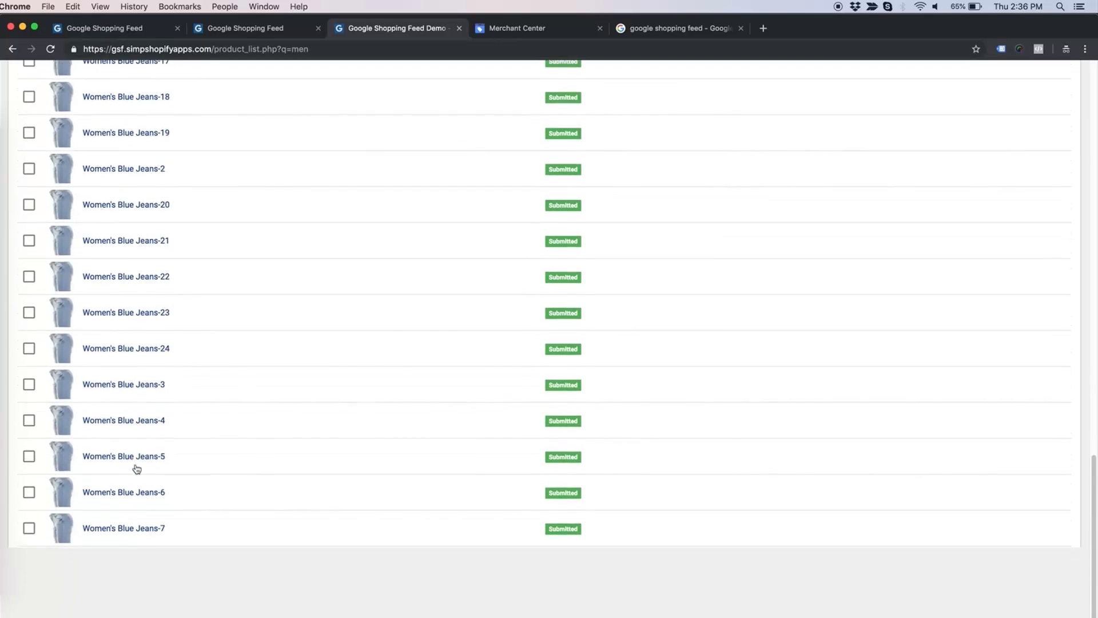
scroll(136, 468, up, 20)
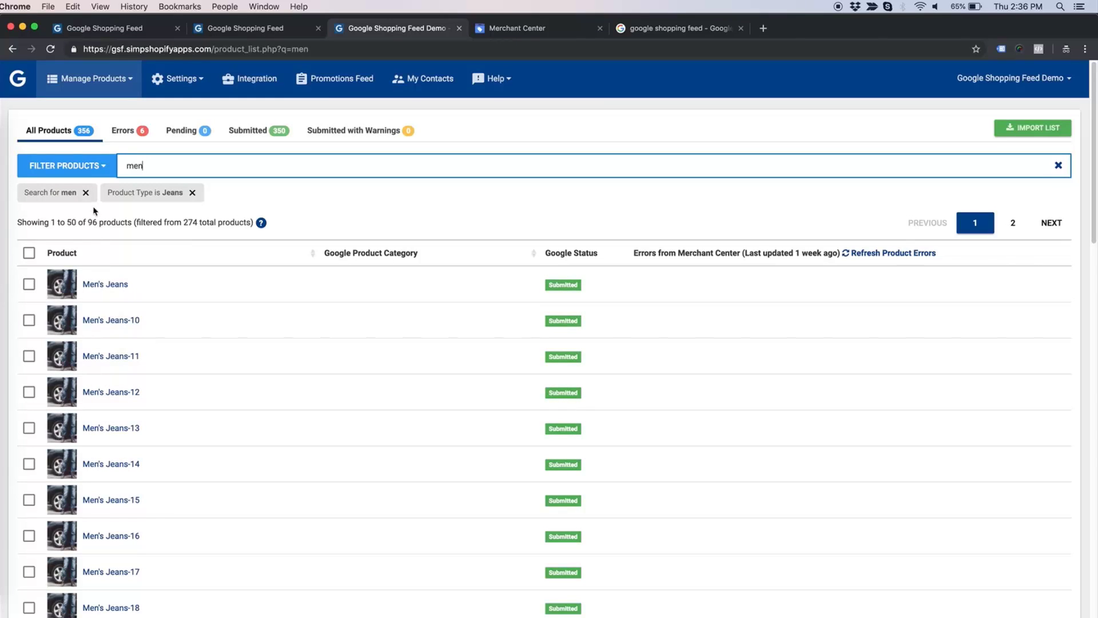
click(86, 192)
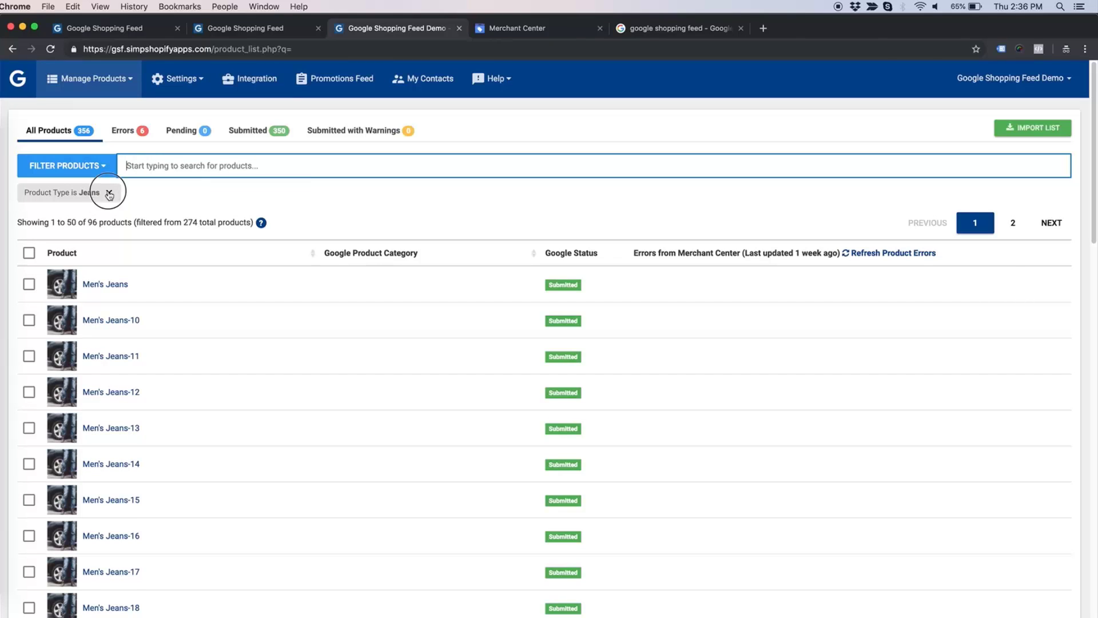
- Remove the Jeans filter, search for 'bag', and select both Bag and Black Bag
click(108, 192)
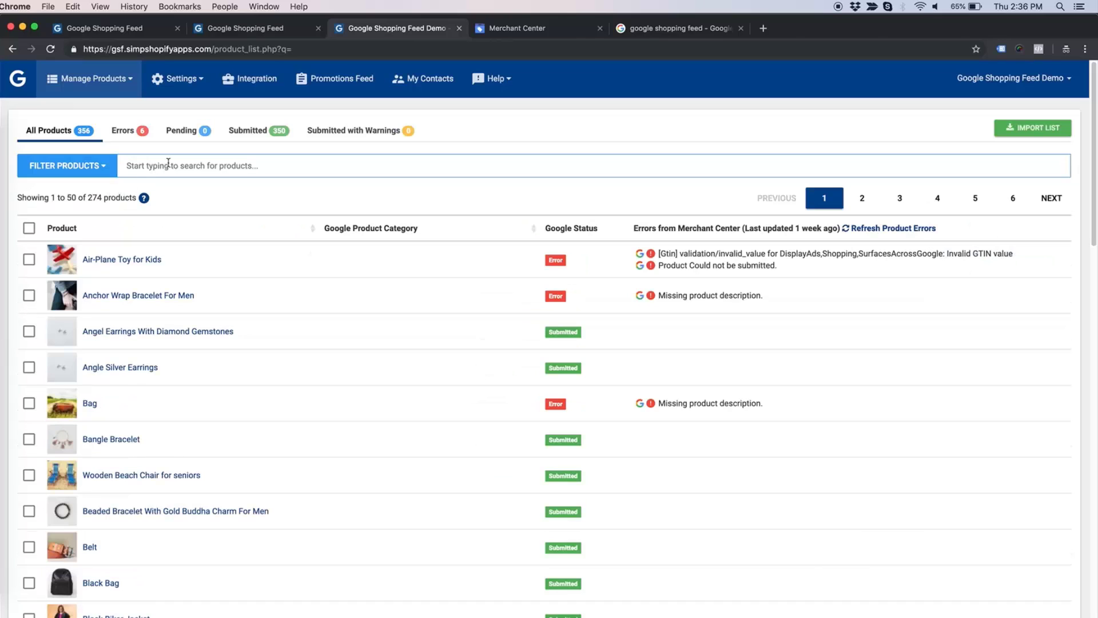
click(168, 163)
text(bag)
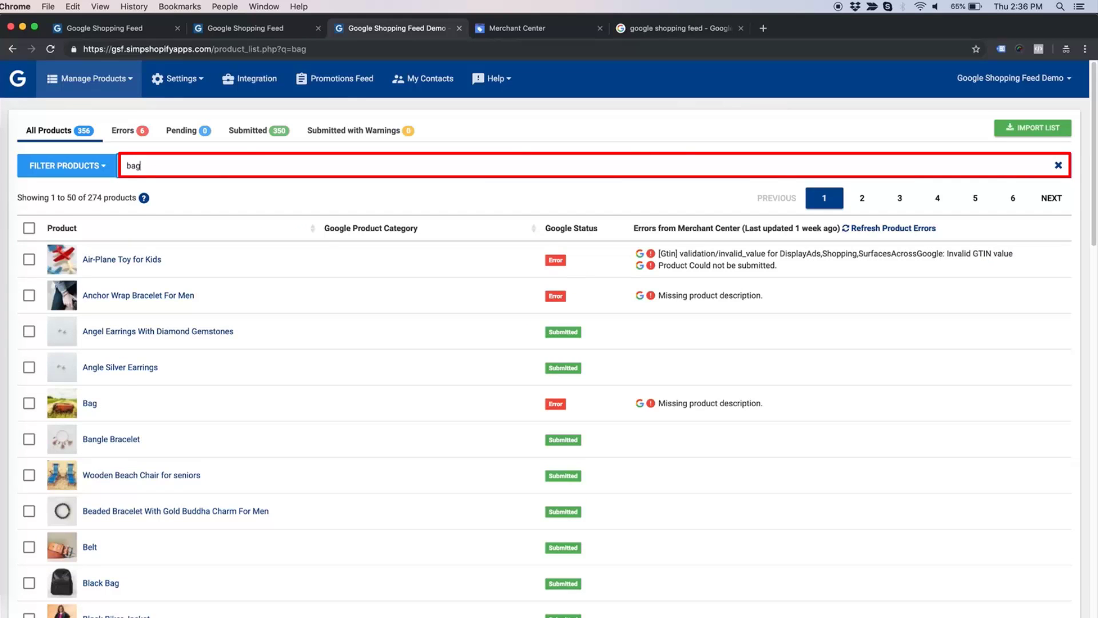
key(Return)
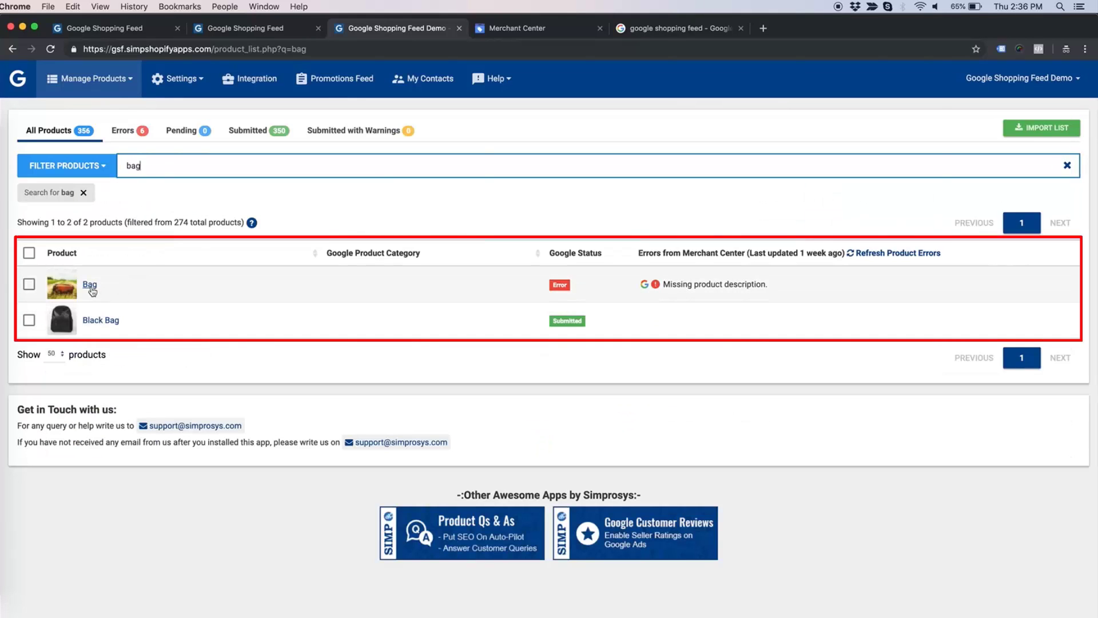
click(30, 254)
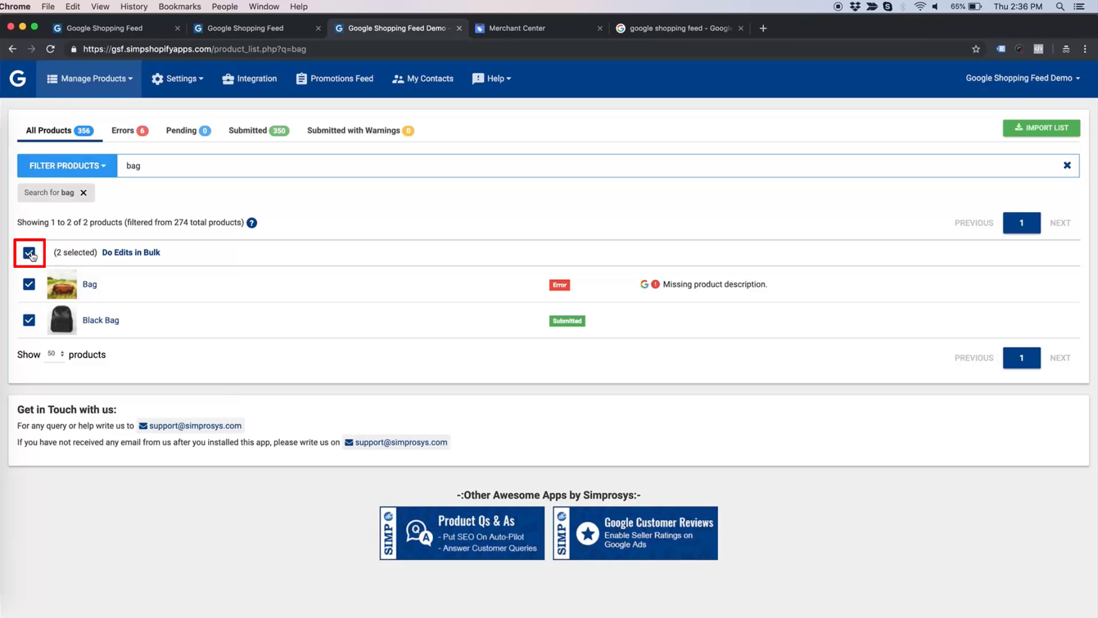
- Open the Assign Google Product Category chooser for the two selected bags
click(131, 252)
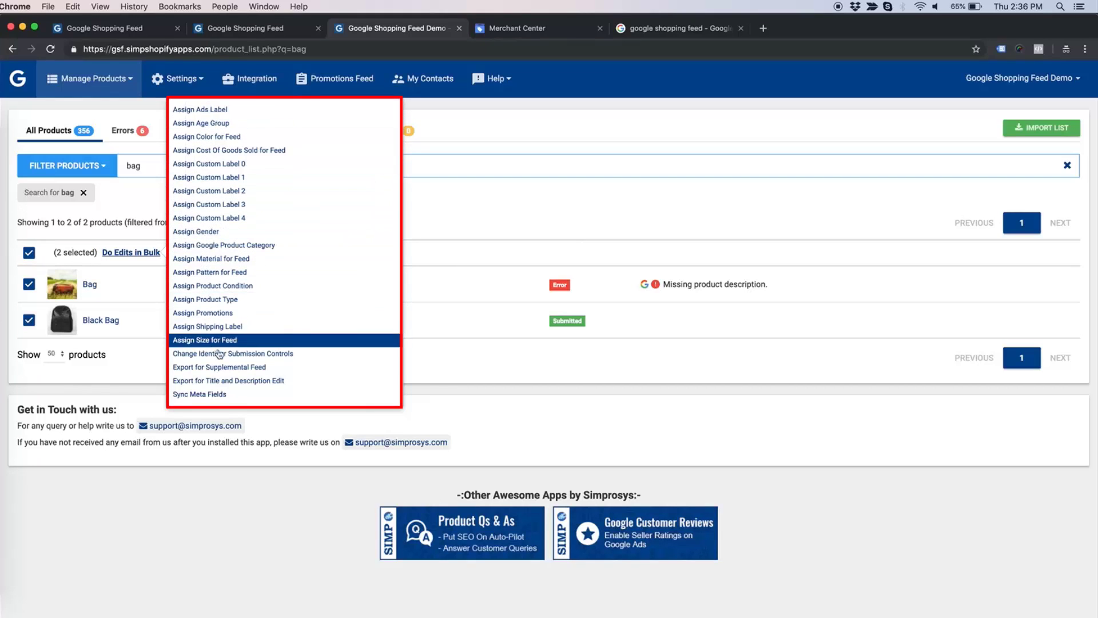
click(240, 251)
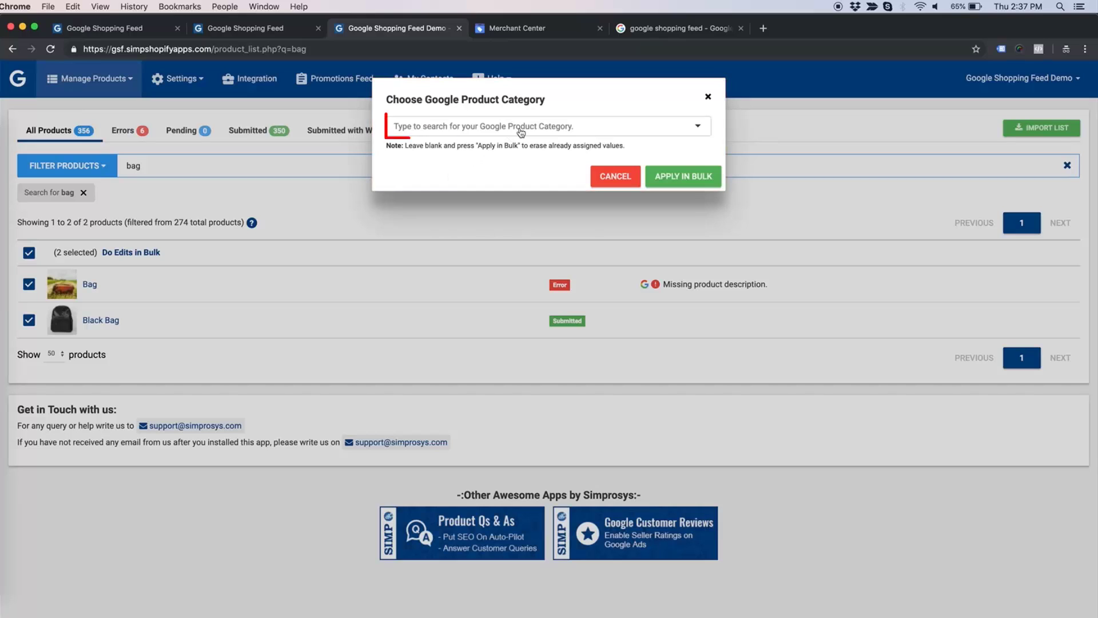
click(520, 127)
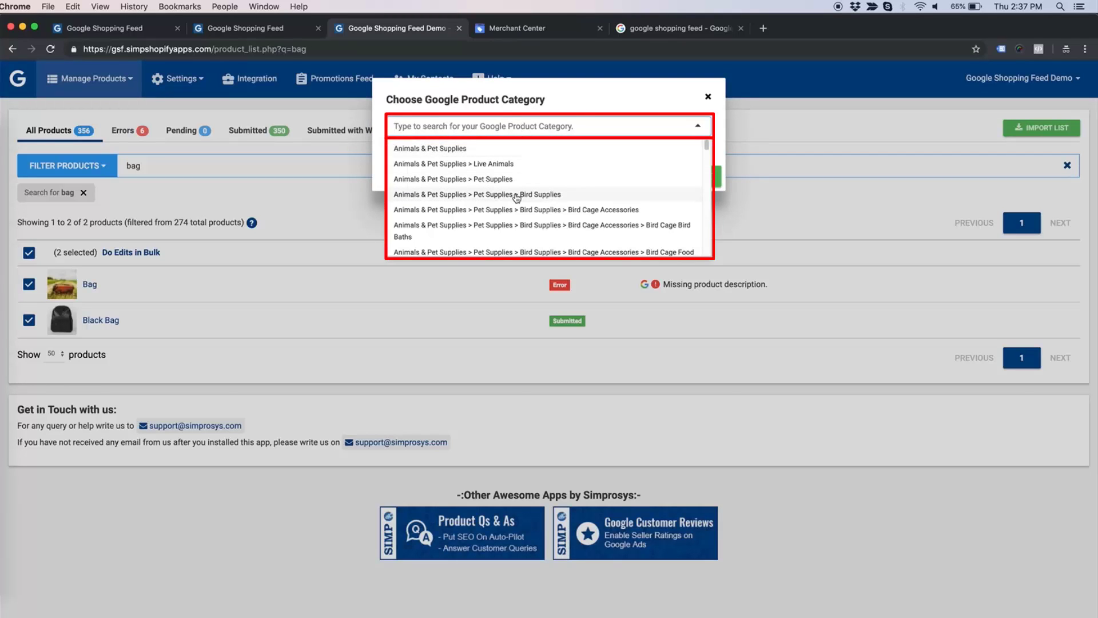
scroll(518, 197, down, 10)
scroll(516, 197, down, 10)
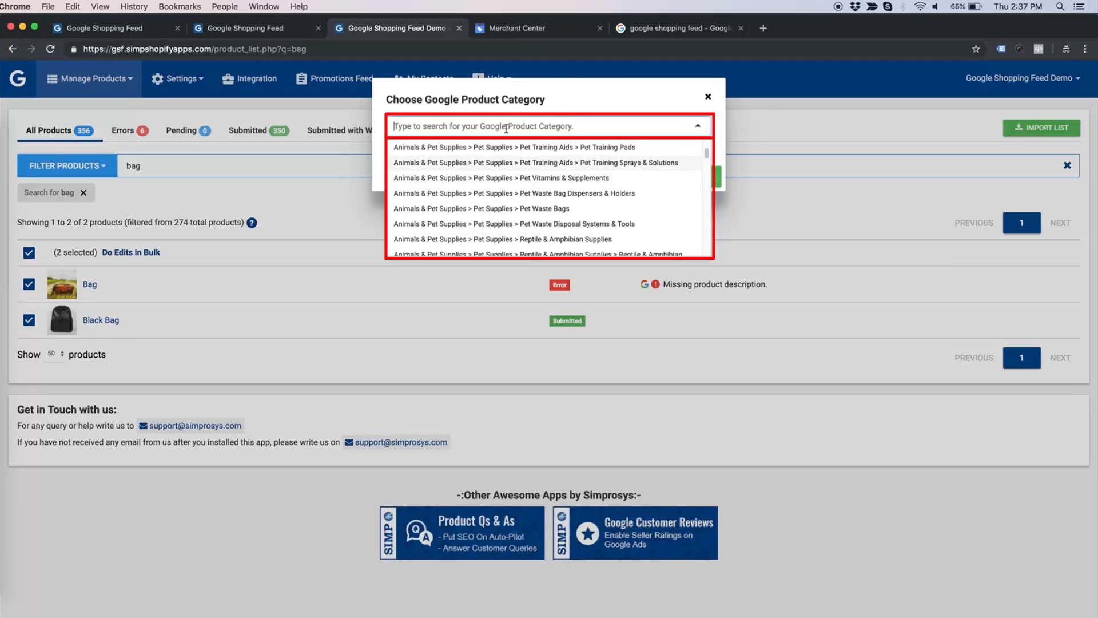
- Search categories for 'bag', browse the Luggage & Bags matches, then close without assigning
text(bag)
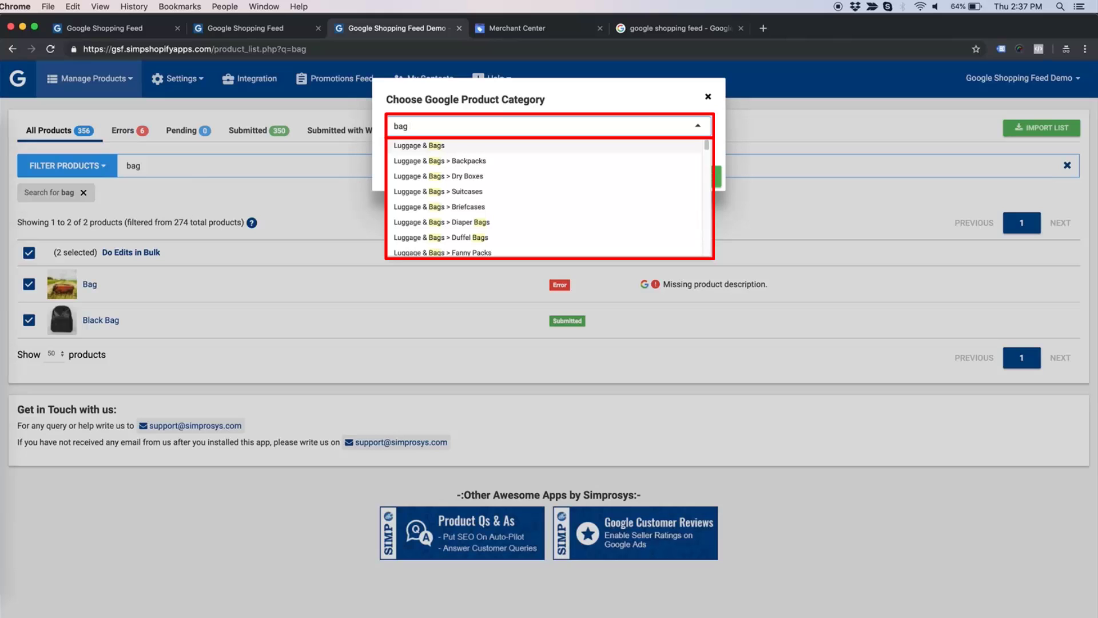
scroll(510, 172, down, 2)
scroll(510, 171, down, 4)
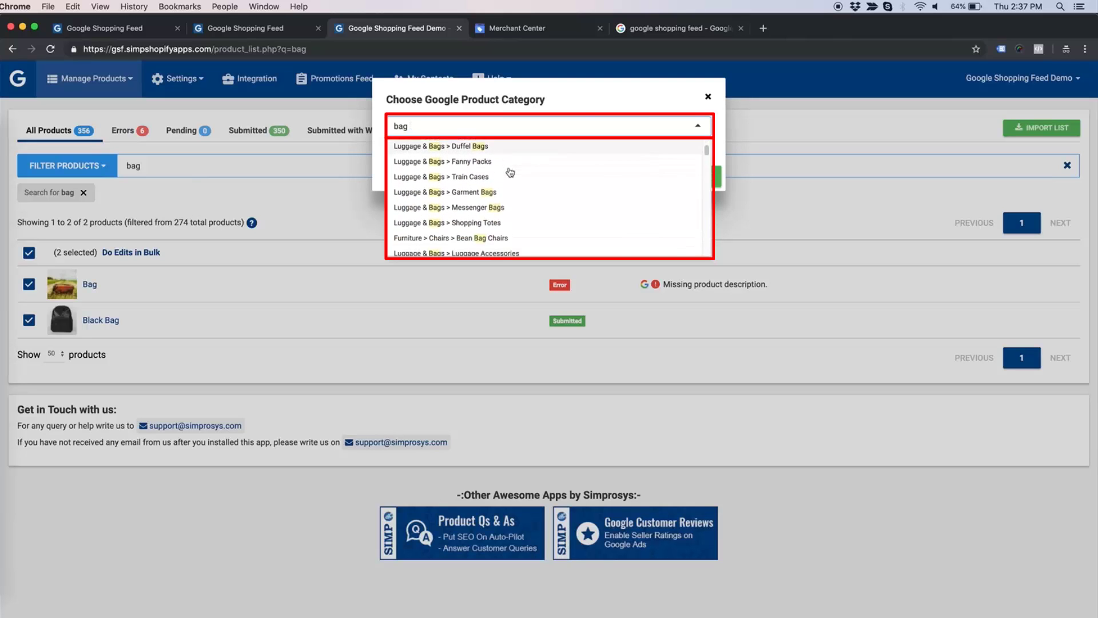
scroll(510, 172, down, 4)
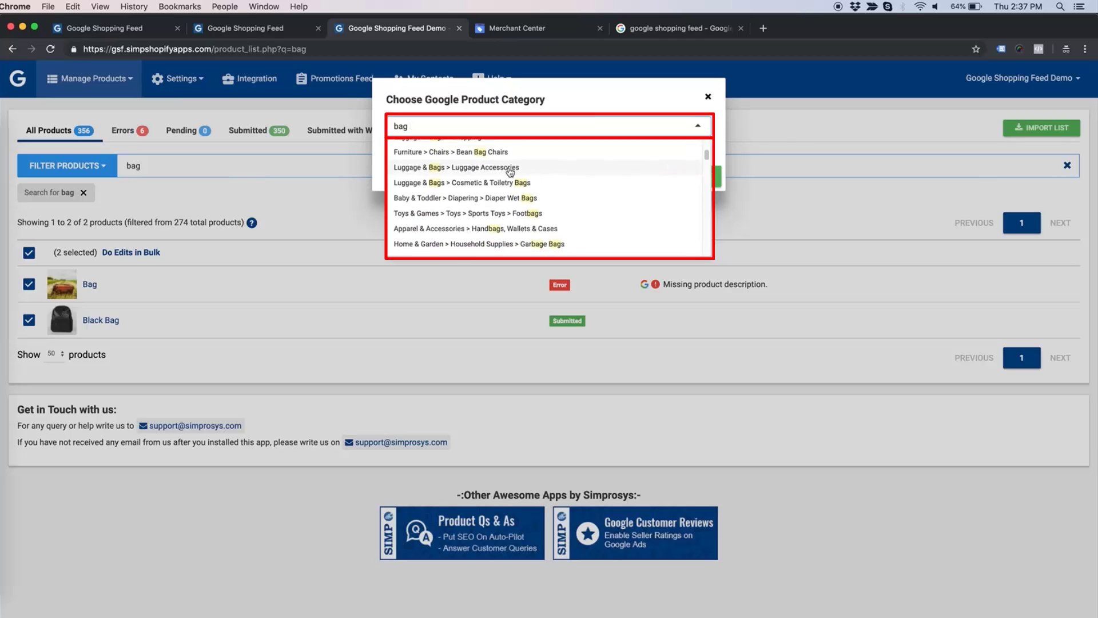
scroll(510, 172, up, 6)
scroll(510, 172, up, 5)
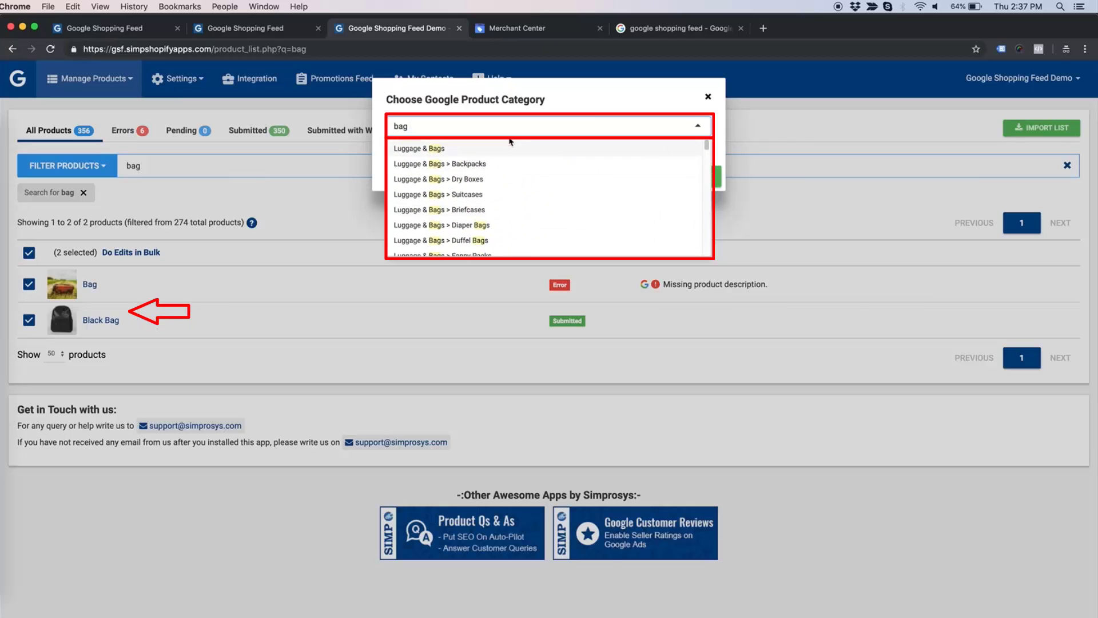
click(416, 121)
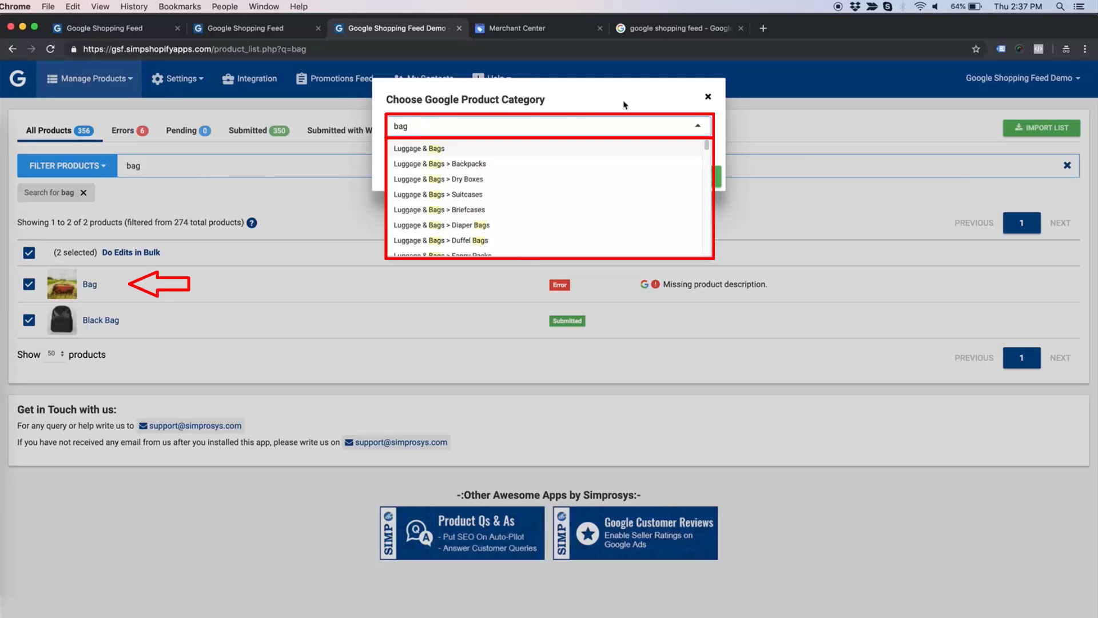
click(708, 98)
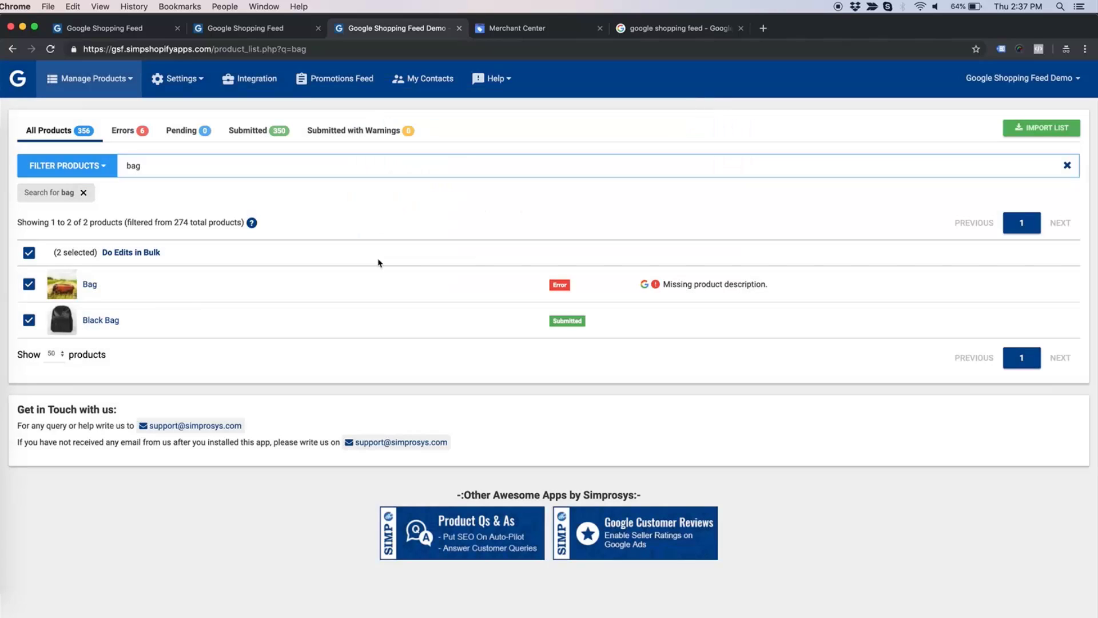
- Deselect Bag and assign Black Bag the Luggage & Bags > Backpacks category
click(29, 282)
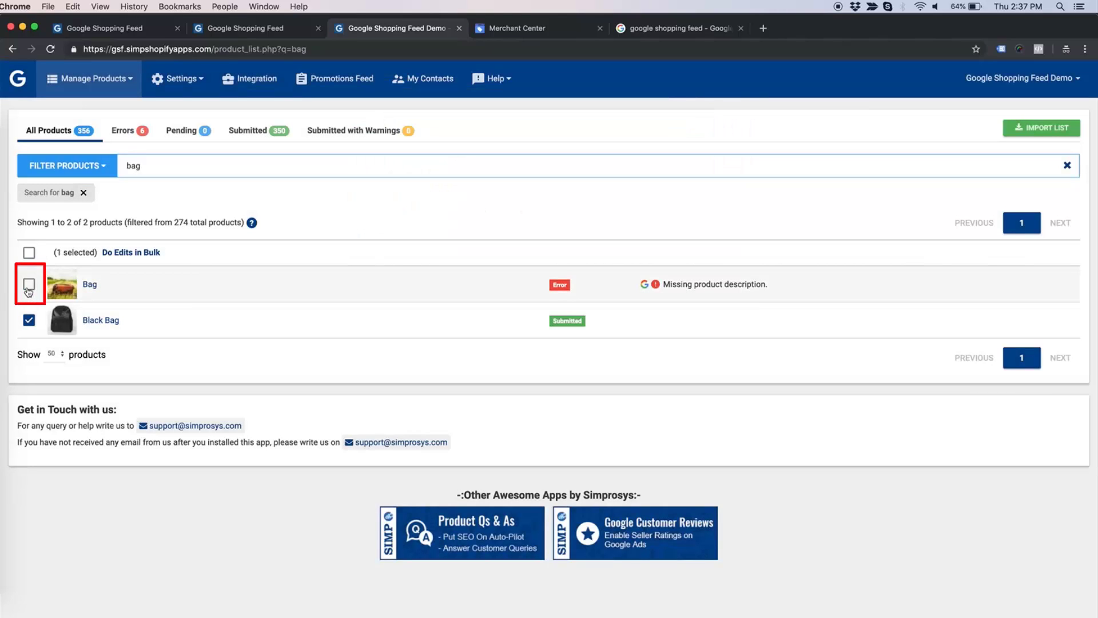
click(132, 256)
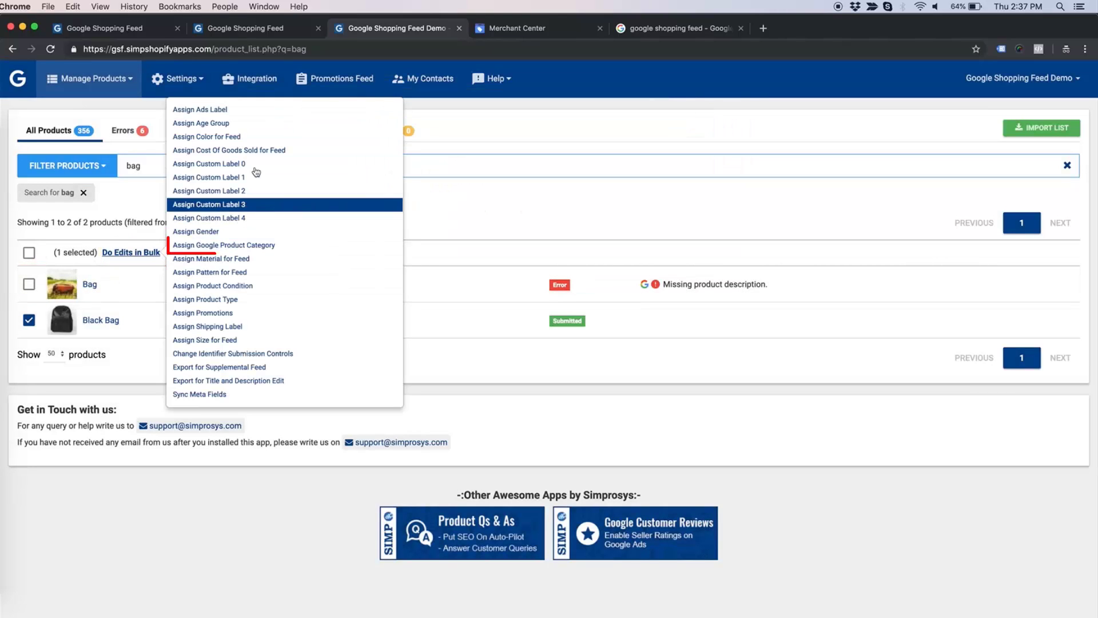
click(273, 246)
text(backp)
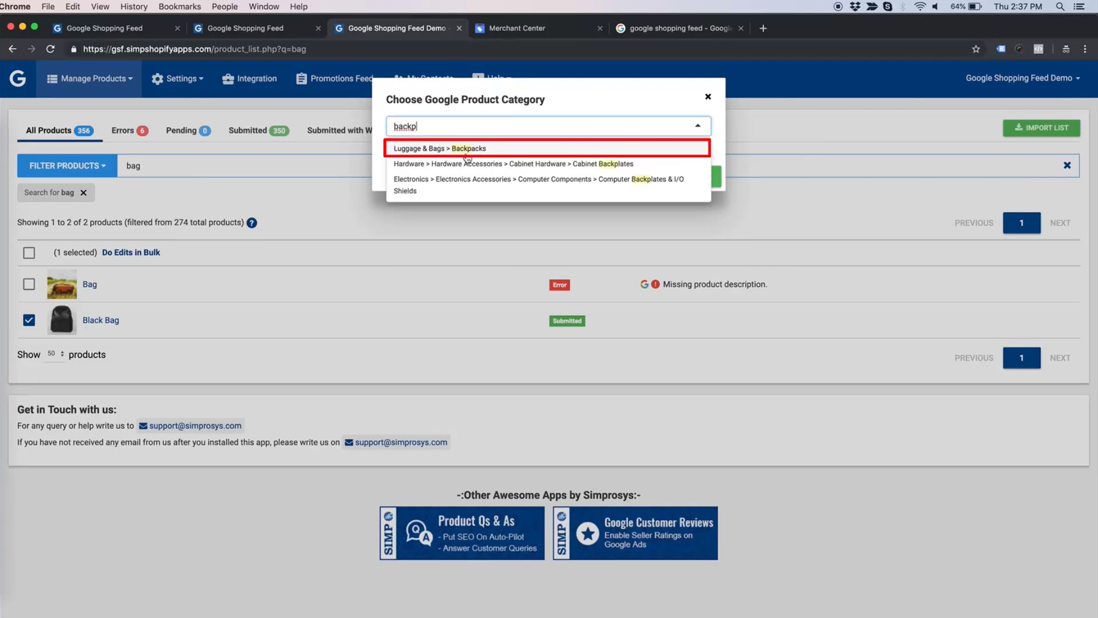
click(466, 150)
click(681, 173)
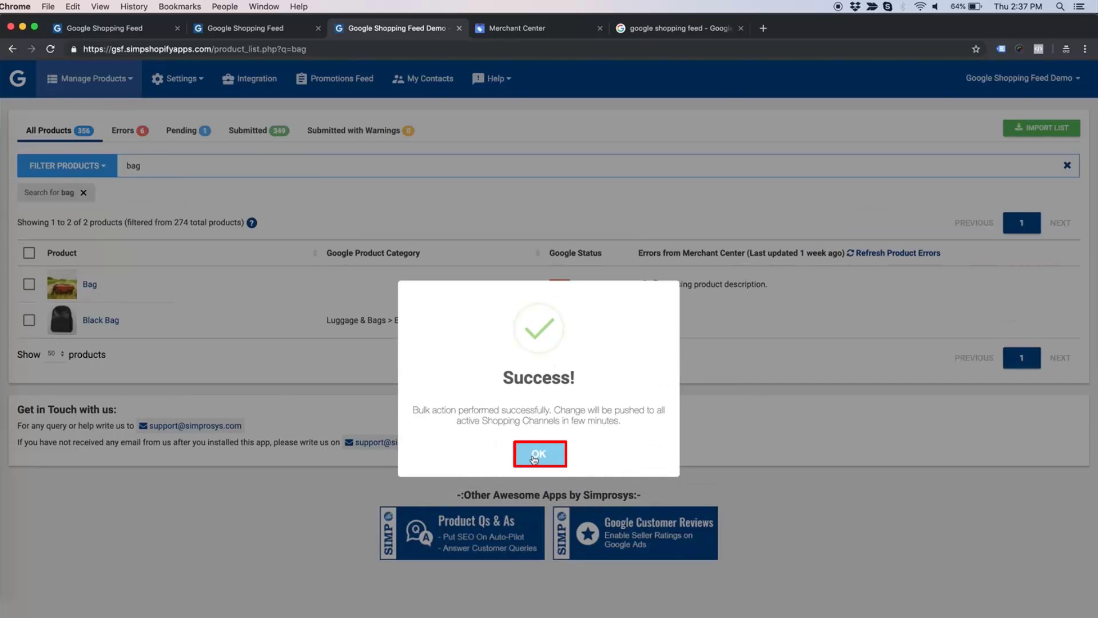
click(534, 458)
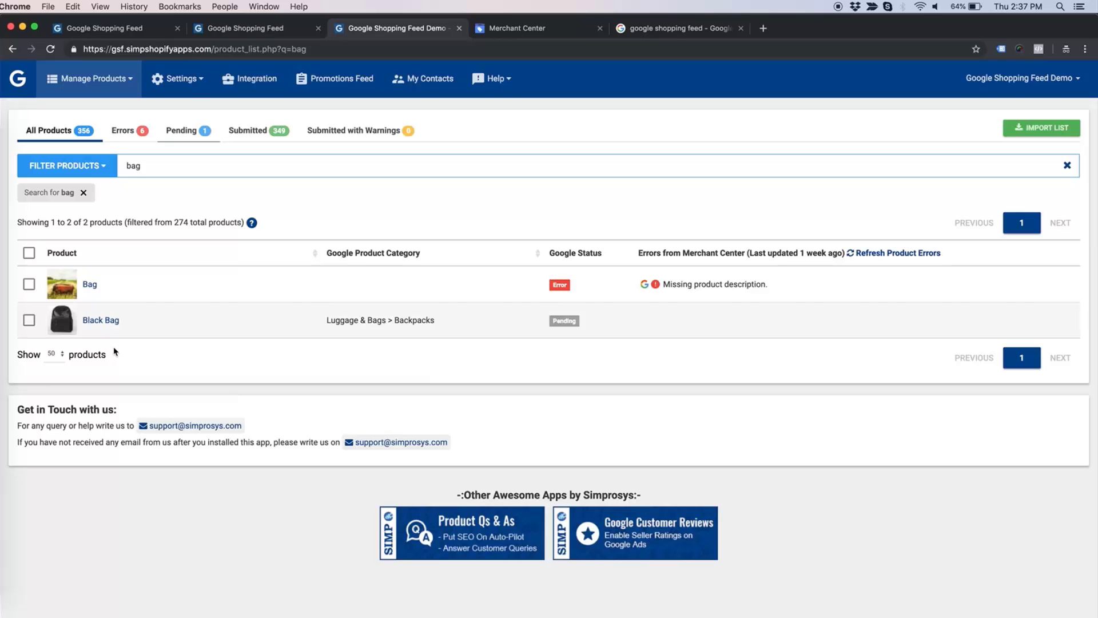
- Assign the Bag product the Luggage & Bags category, then clear the bag search
click(28, 284)
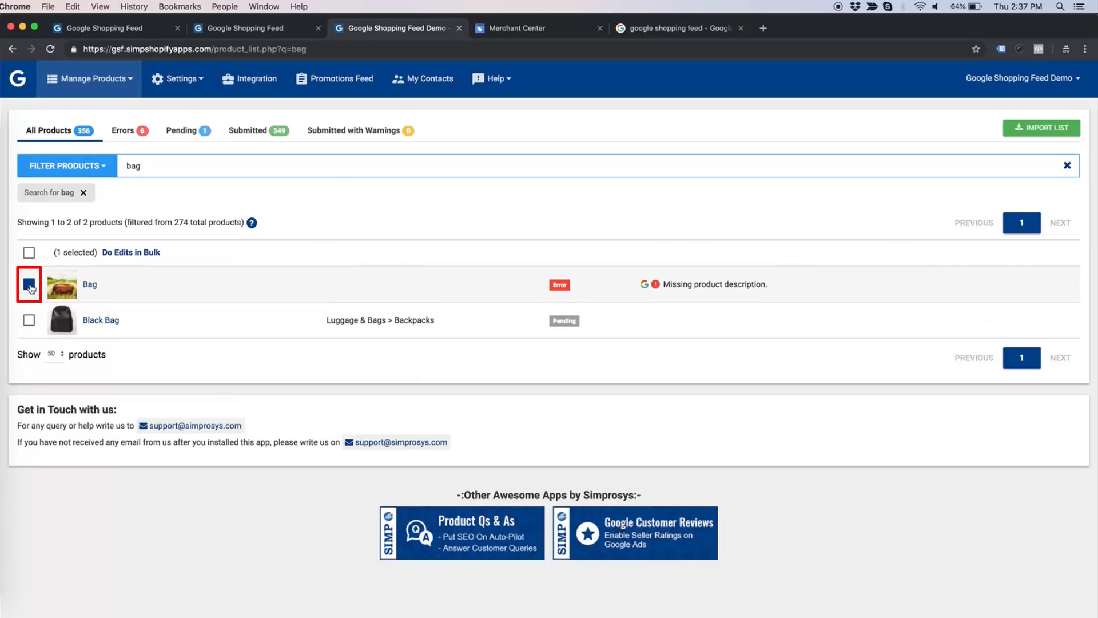
click(127, 255)
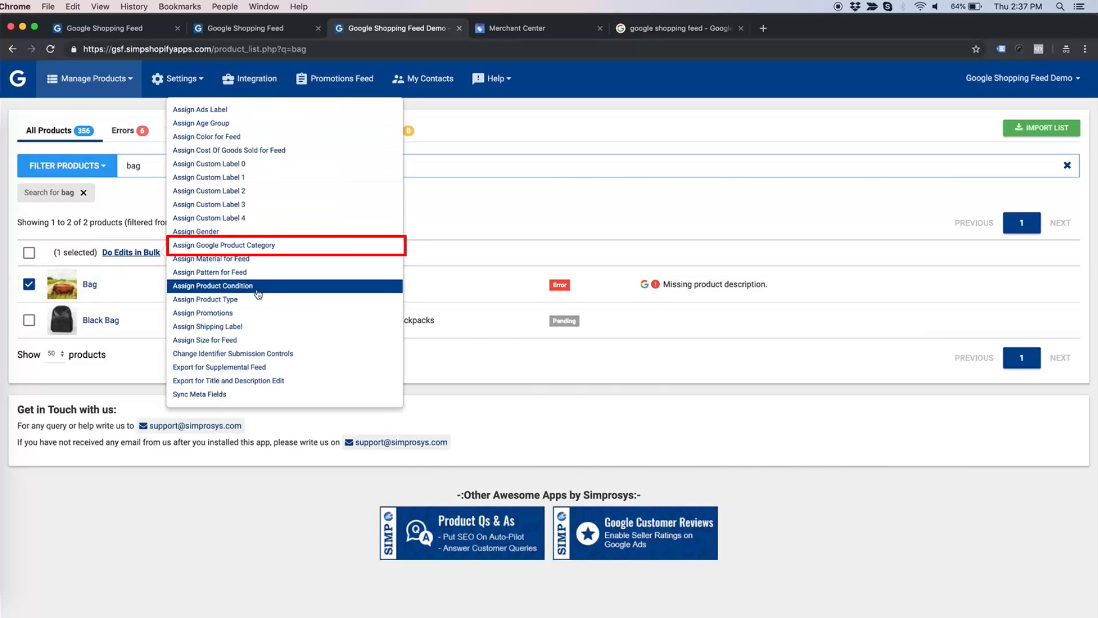
click(284, 246)
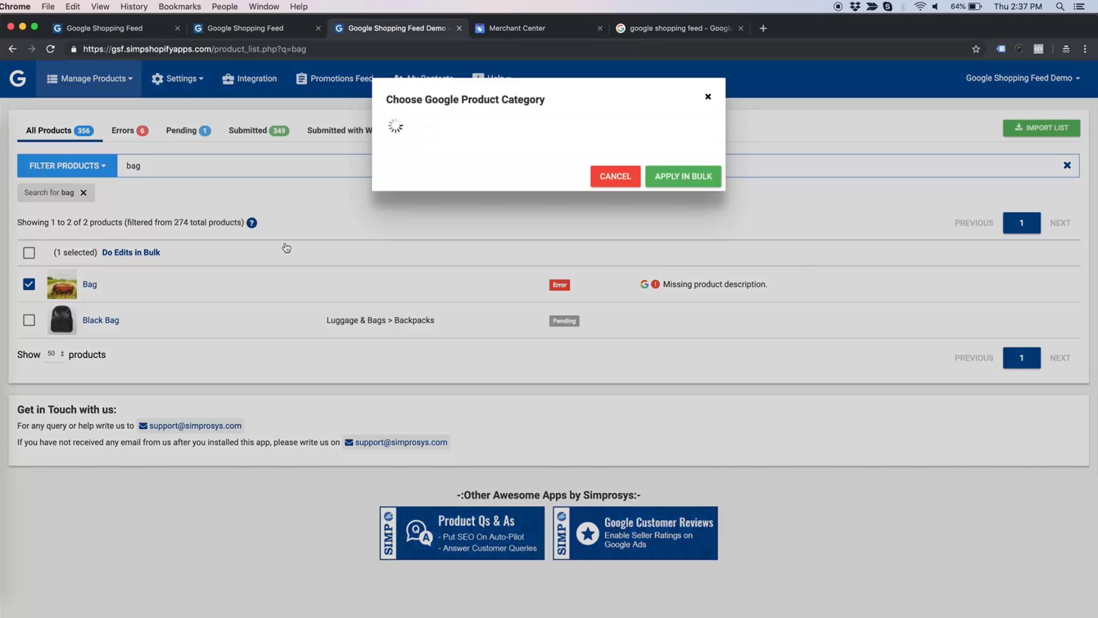
text(bag)
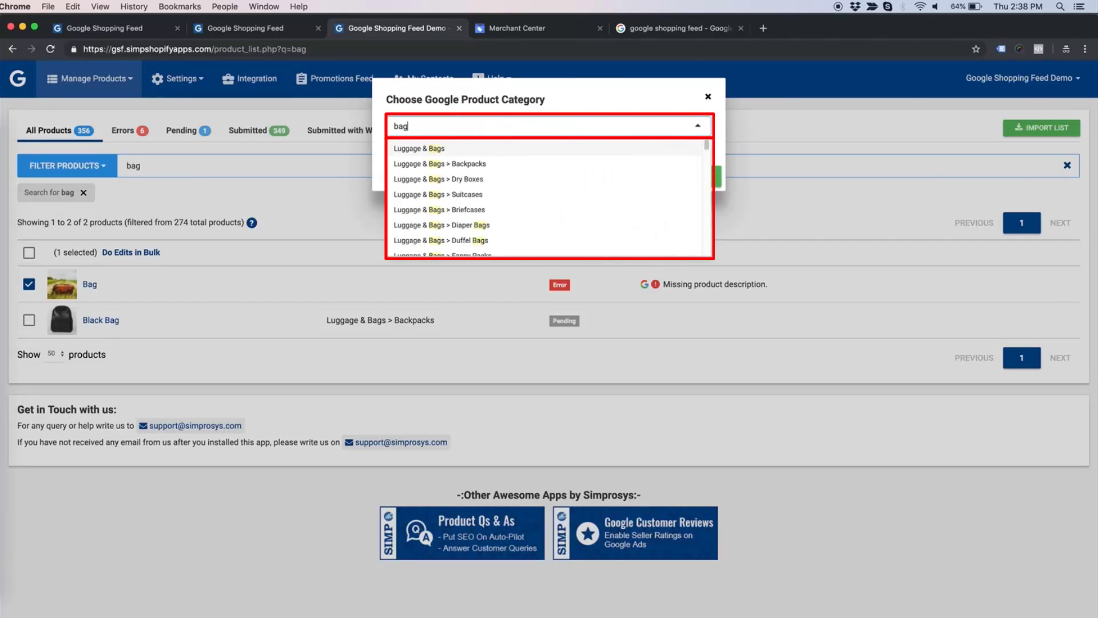
text(s)
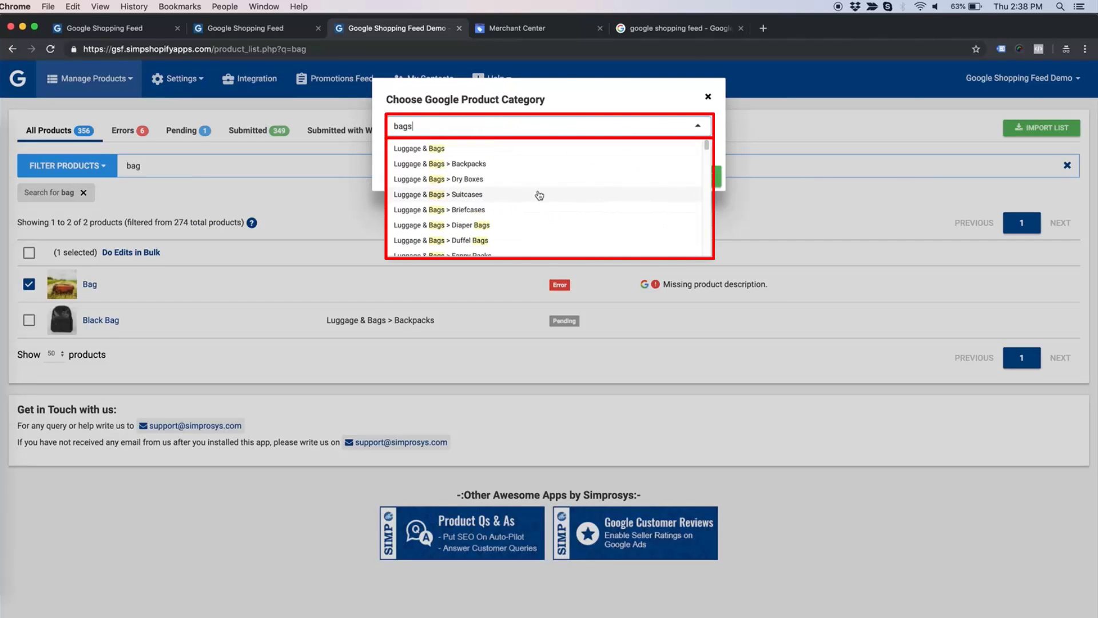
click(515, 150)
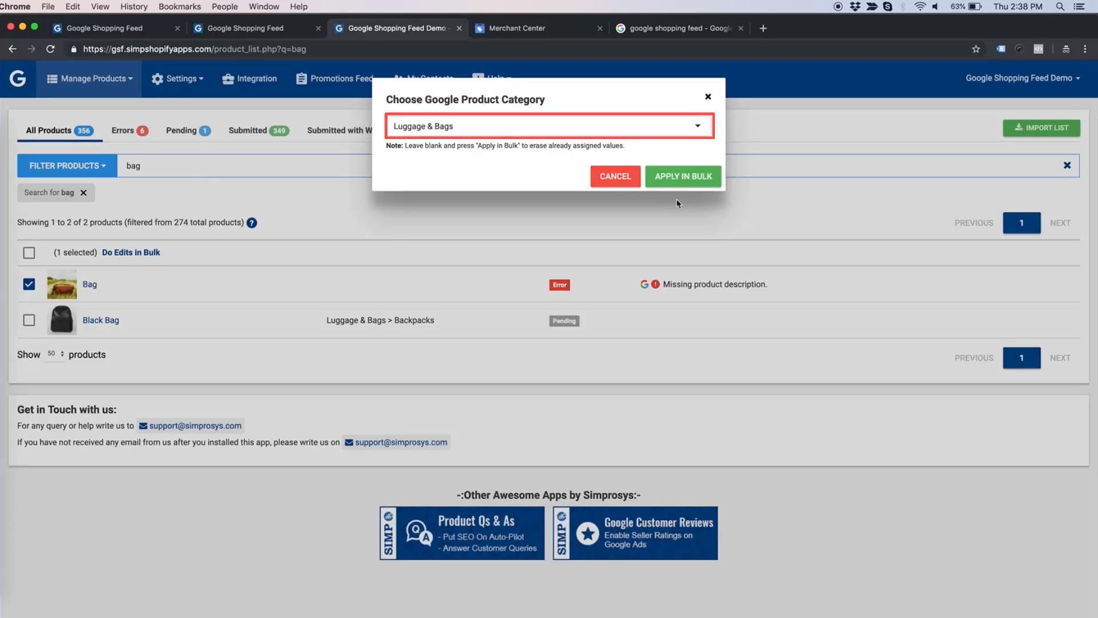
click(710, 182)
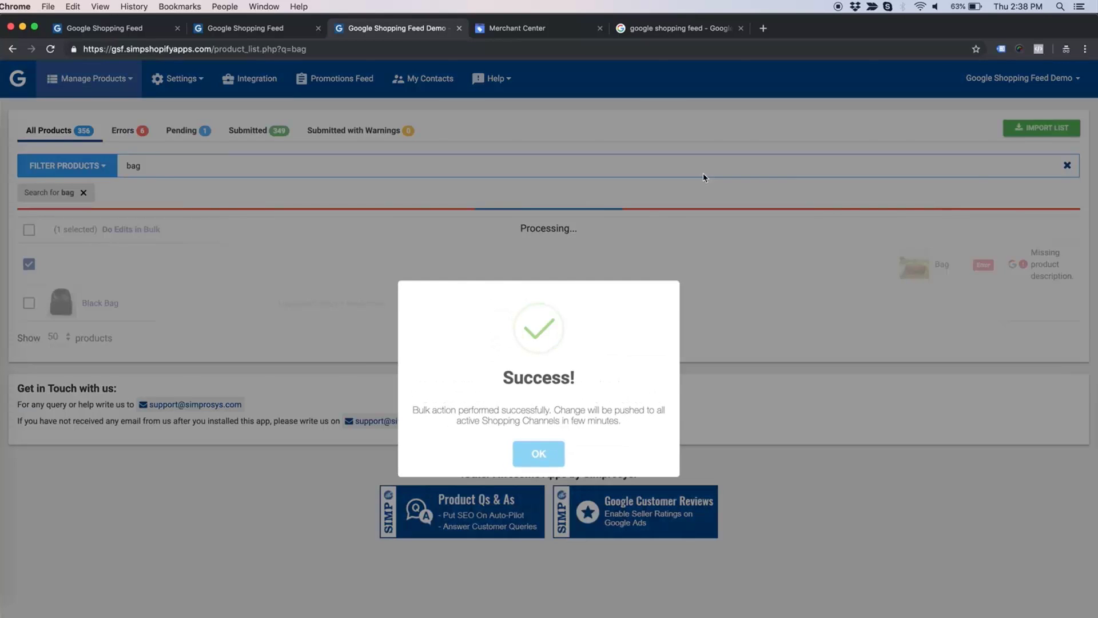
click(549, 452)
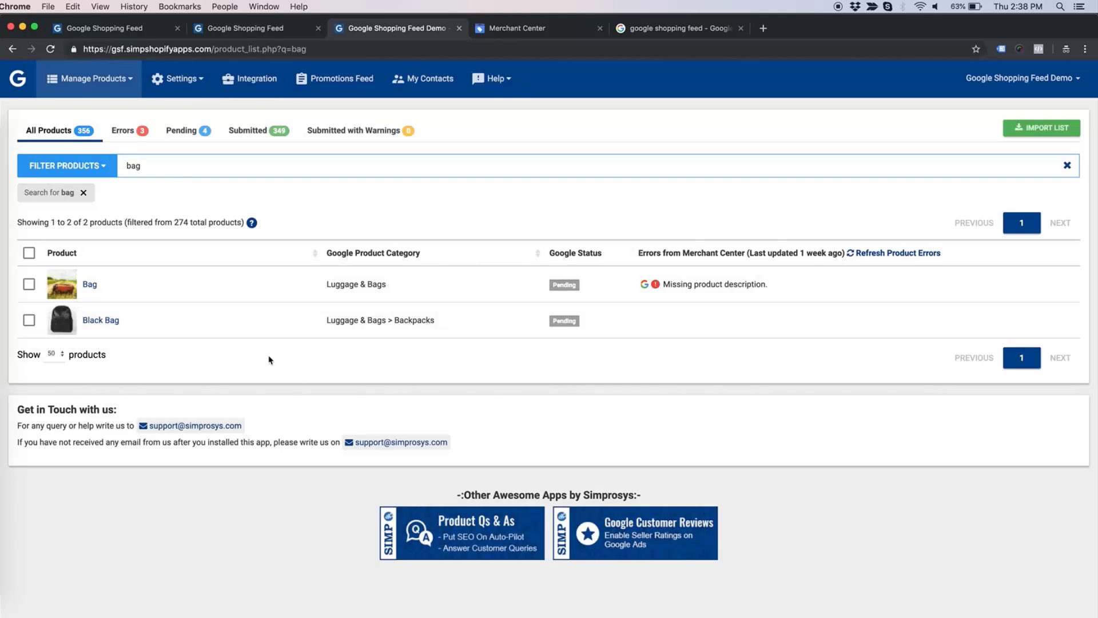
click(84, 192)
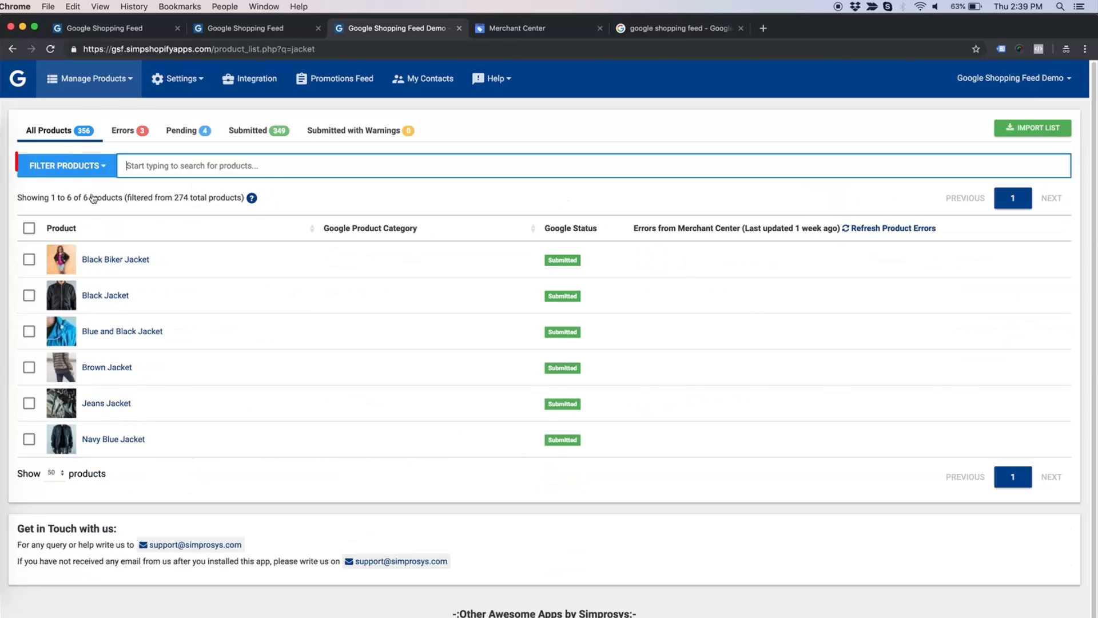
- Filter the product list to Product Type Jackets, showing the four jacket items
click(100, 166)
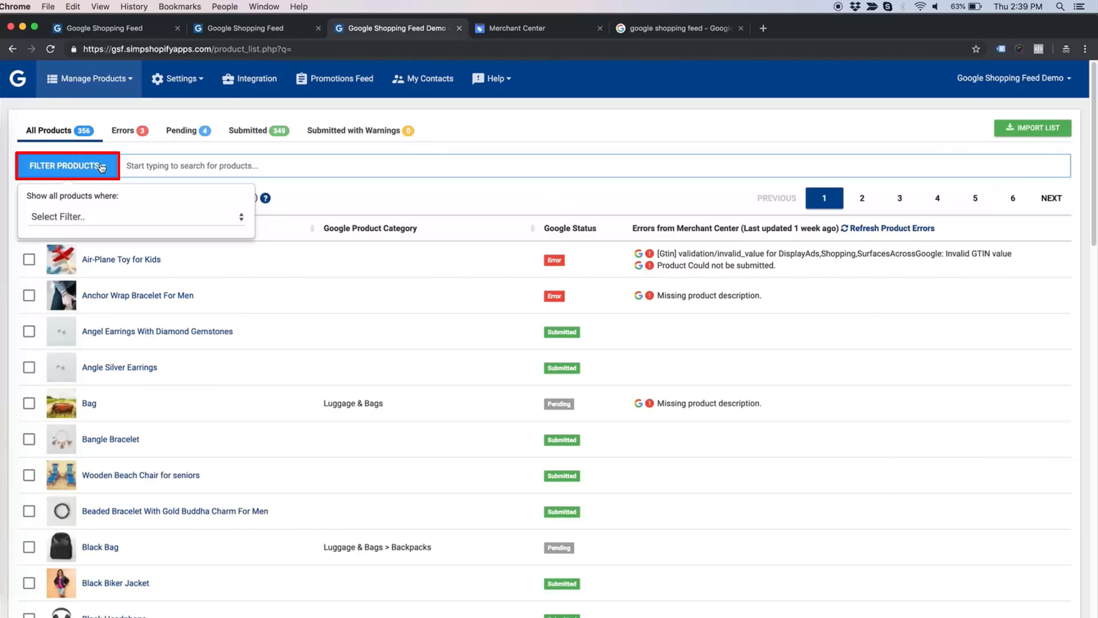
click(111, 222)
click(119, 439)
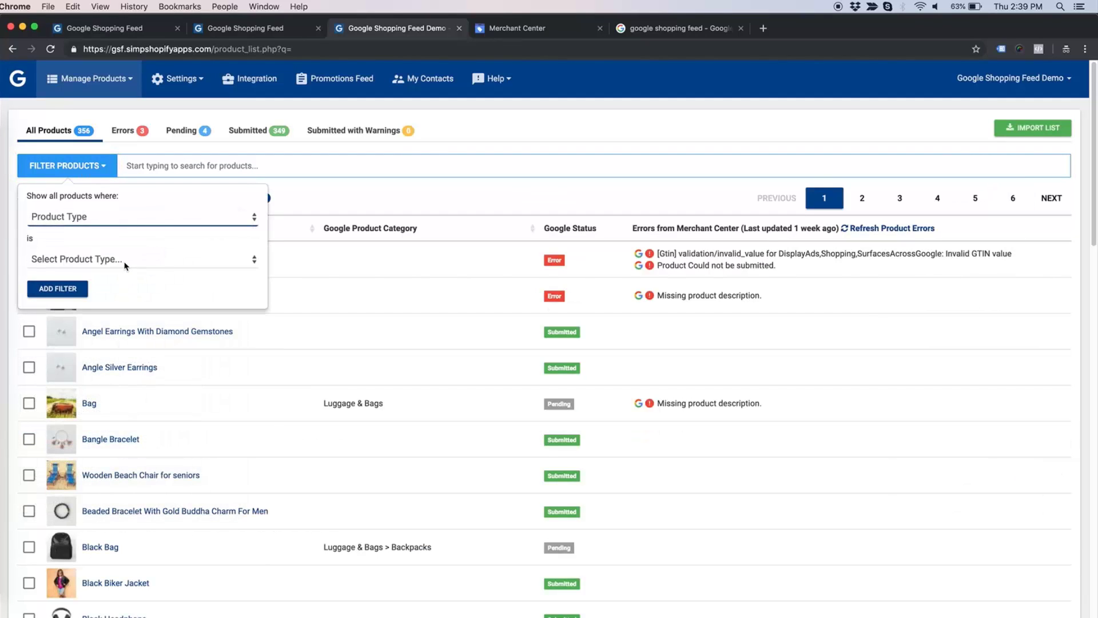
click(125, 260)
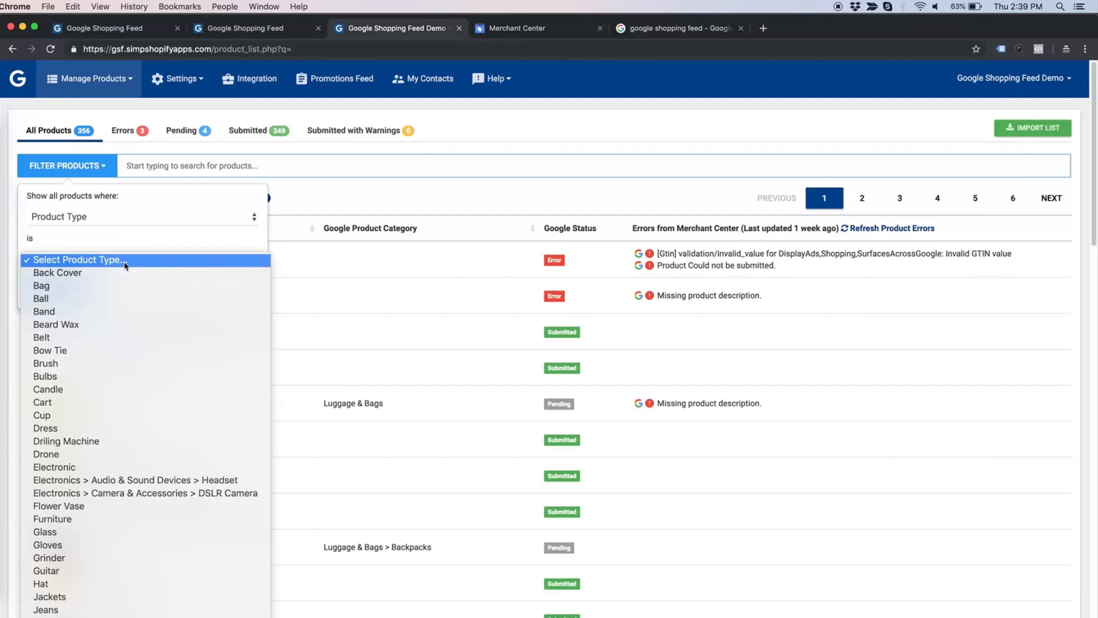
click(106, 597)
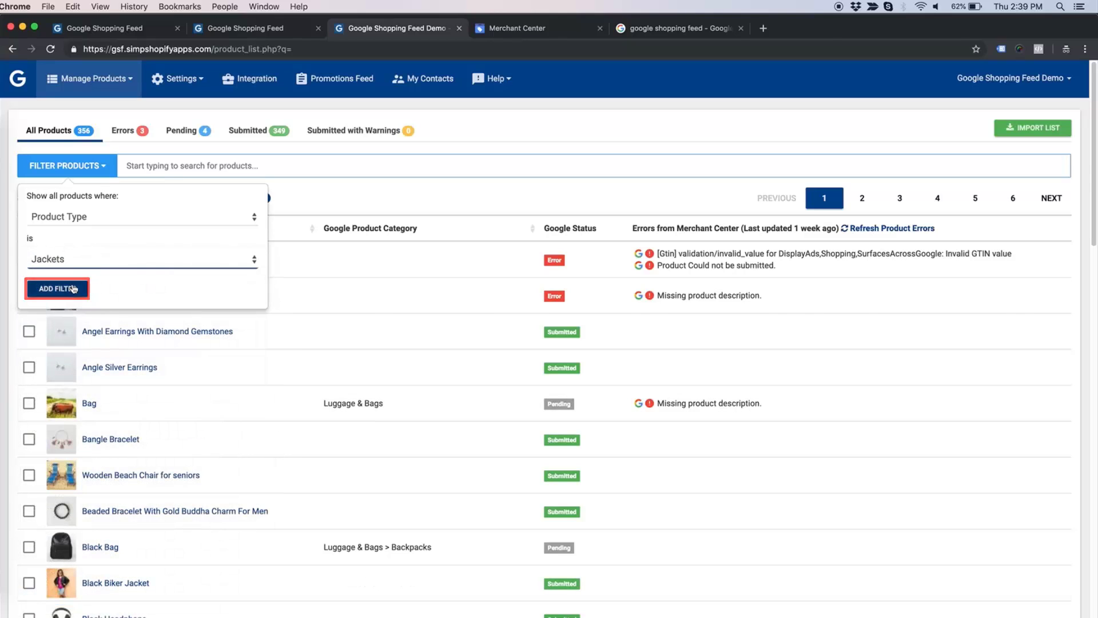
click(74, 289)
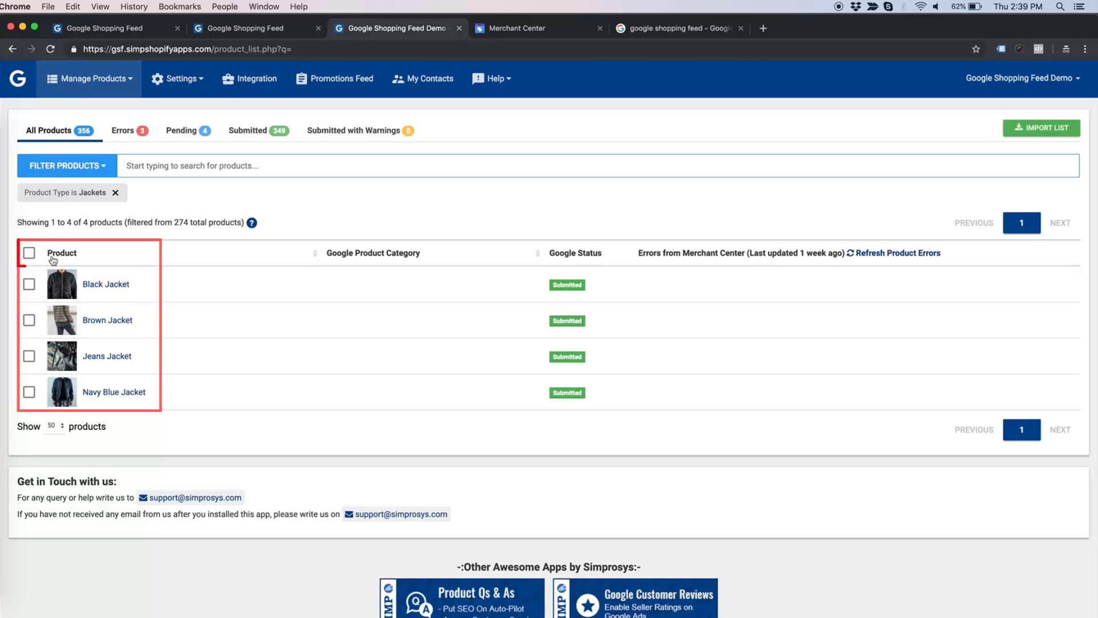
- Assign all four jackets Apparel & Accessories > Clothing > Outerwear > Coats & Jackets
click(29, 252)
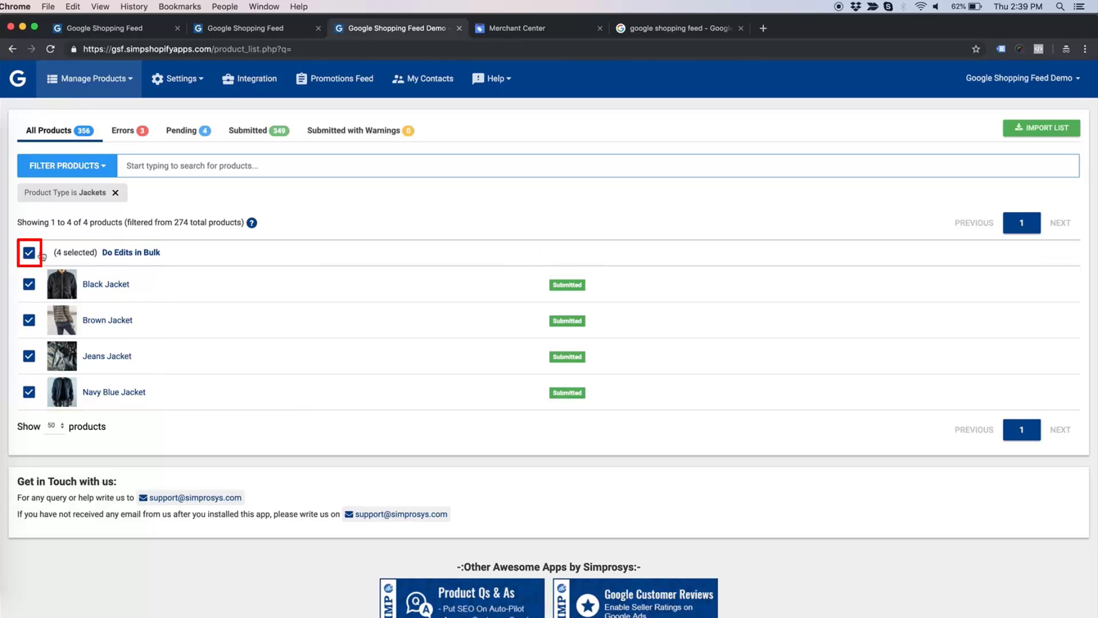
click(131, 252)
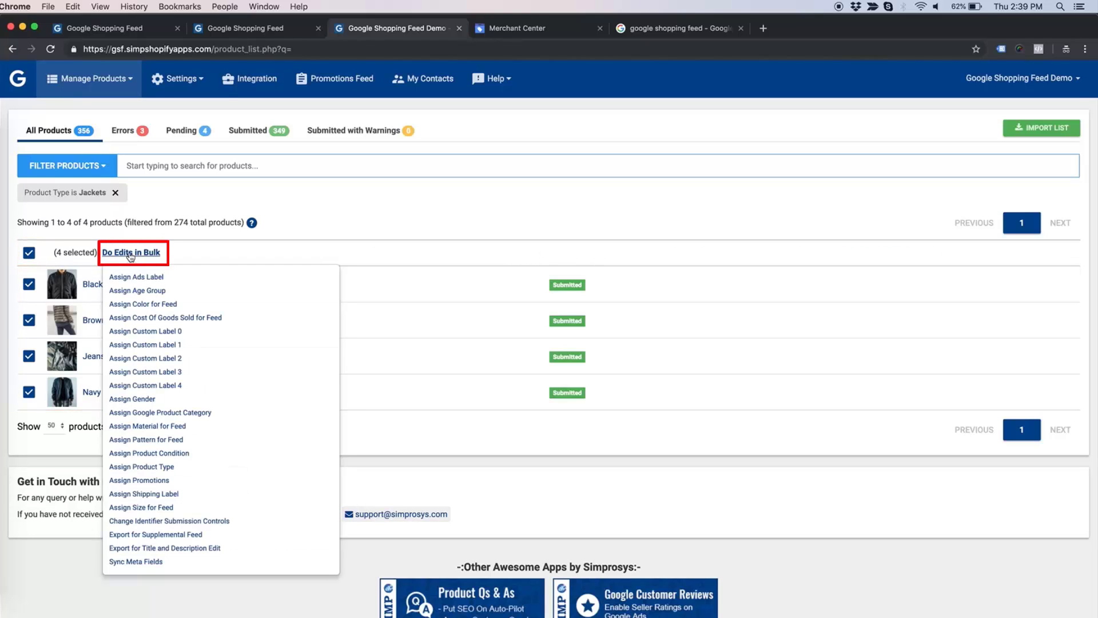
click(172, 412)
text(jac)
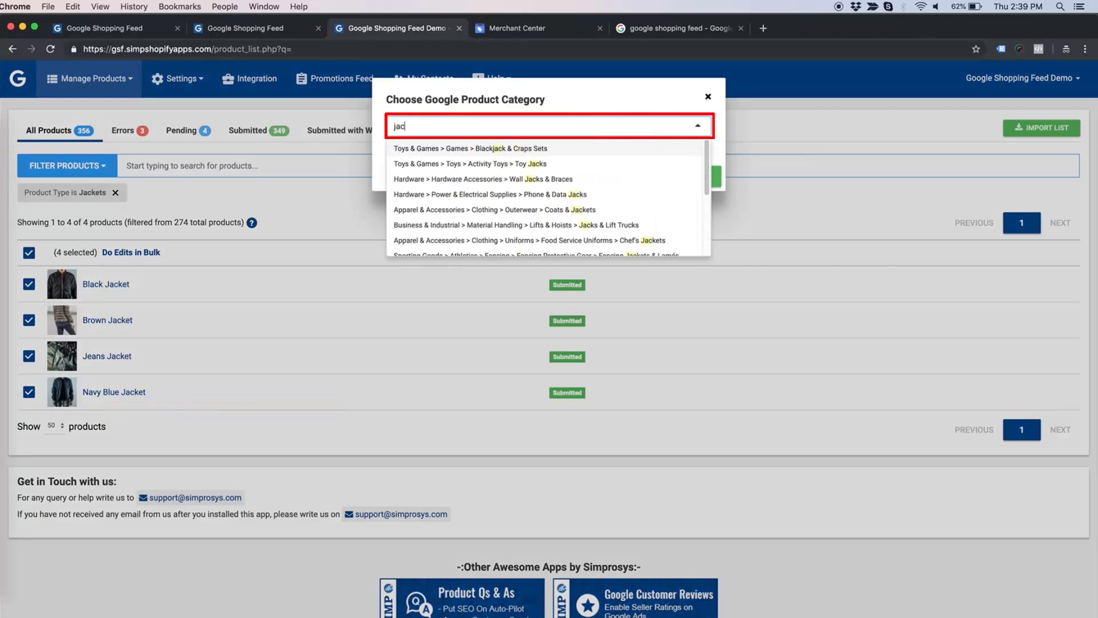
text(ket)
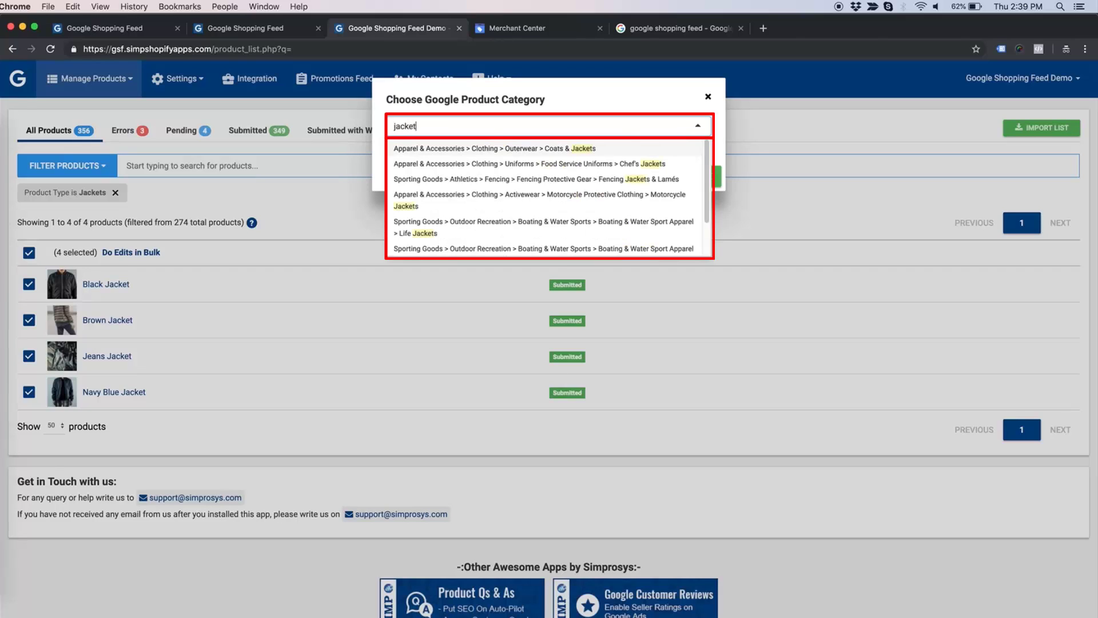
click(500, 150)
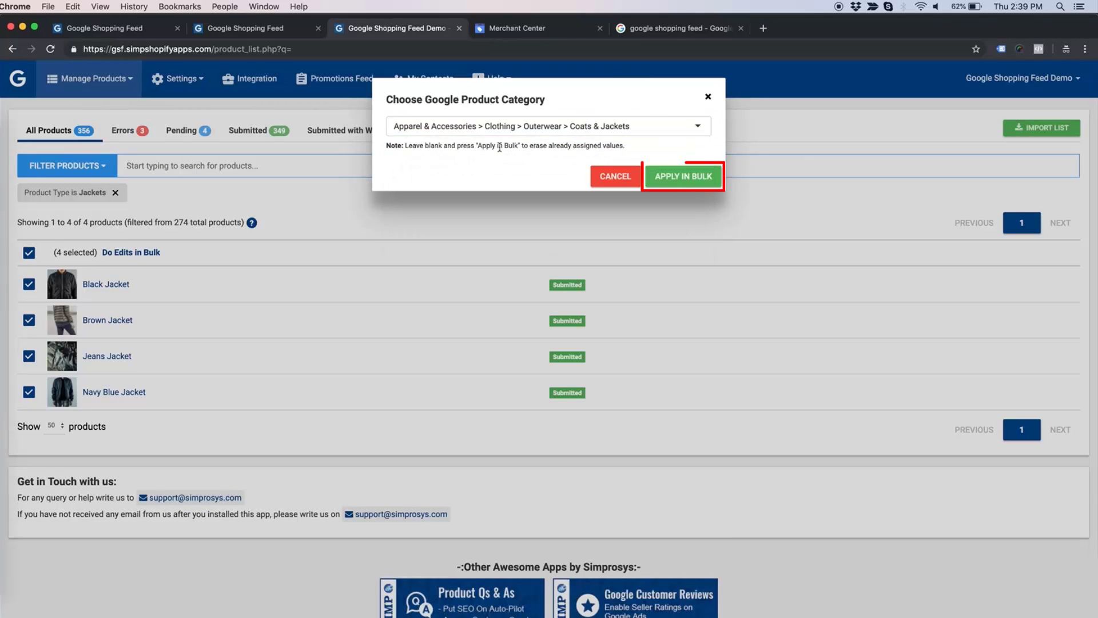
click(692, 177)
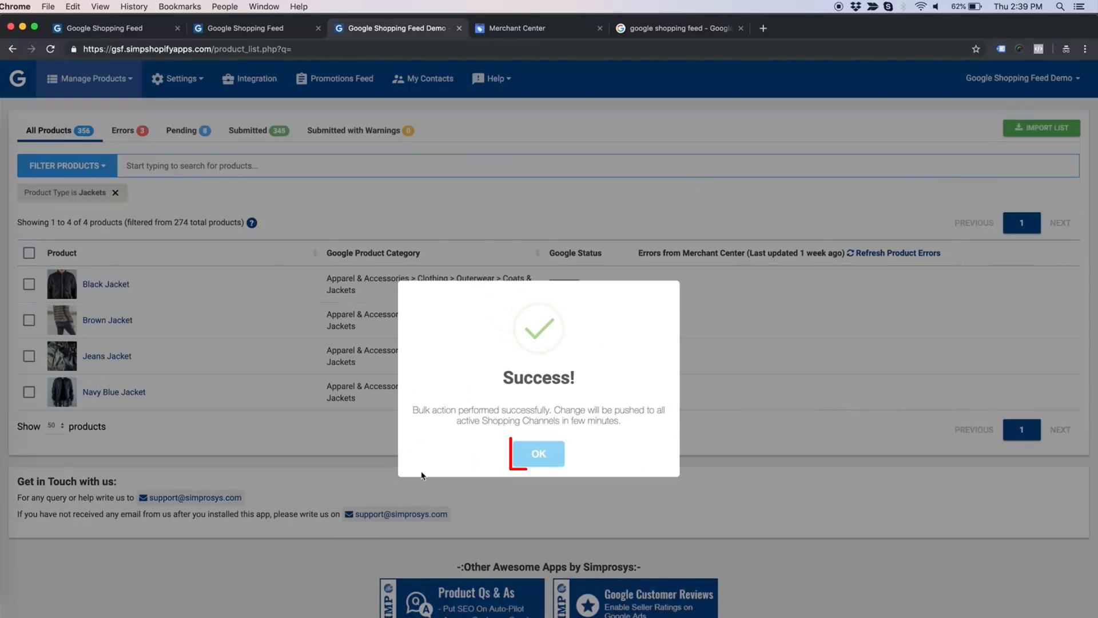
click(535, 458)
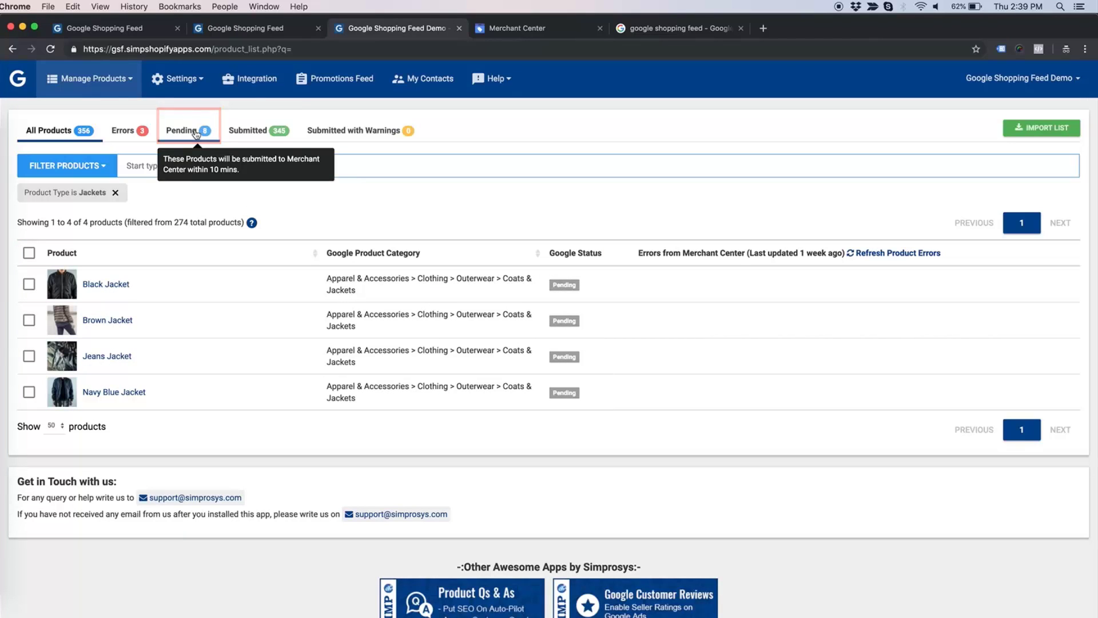
- Remove the Jackets filter, search for tie products, and select all six results
click(115, 193)
scroll(114, 195, down, 2)
click(309, 82)
text(tie)
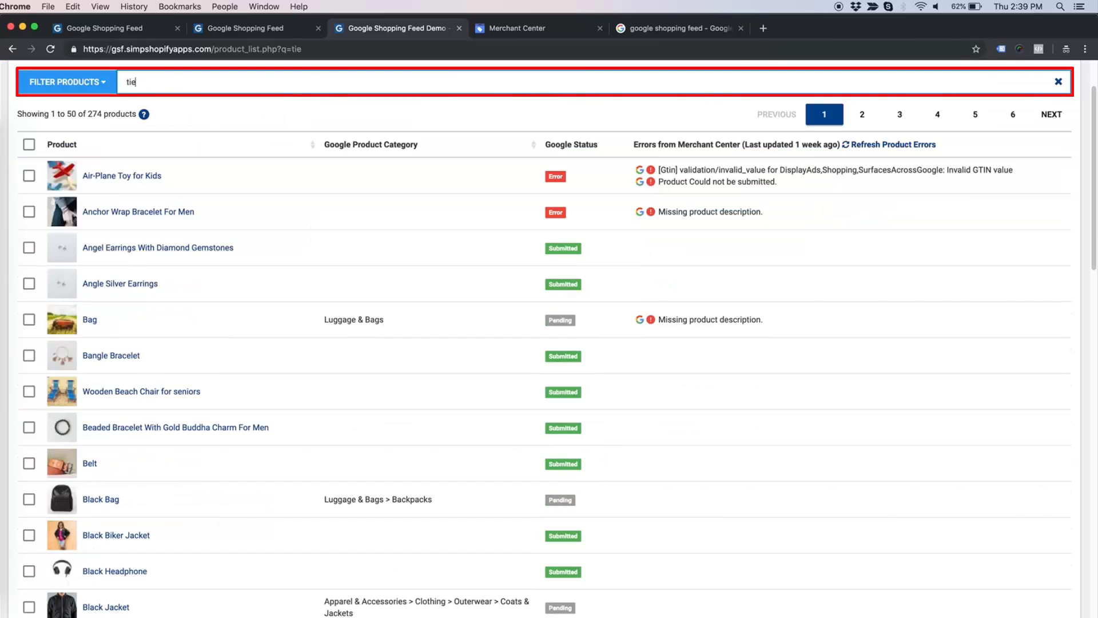
key(Return)
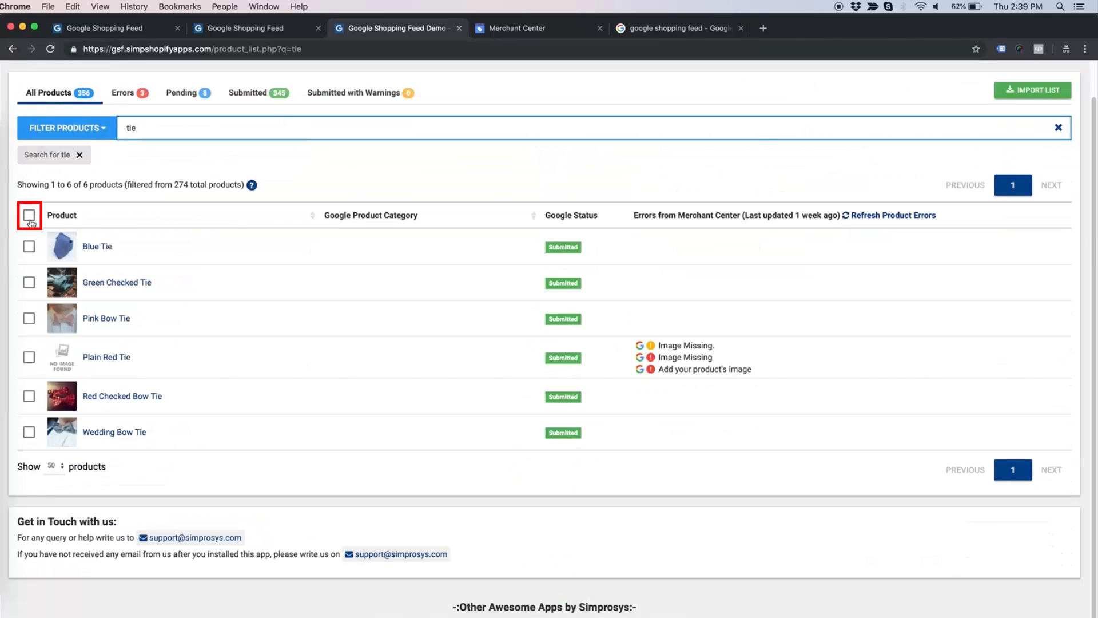
click(30, 220)
- Assign the six ties the Clothing Accessories > Neckties category, then clear the search
click(132, 216)
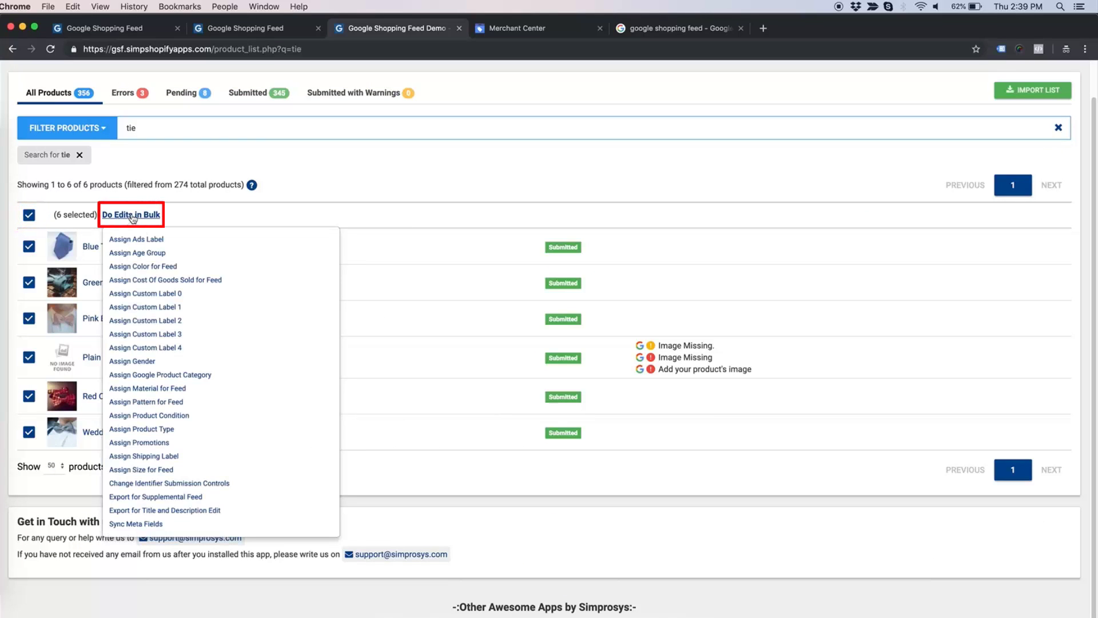
click(166, 374)
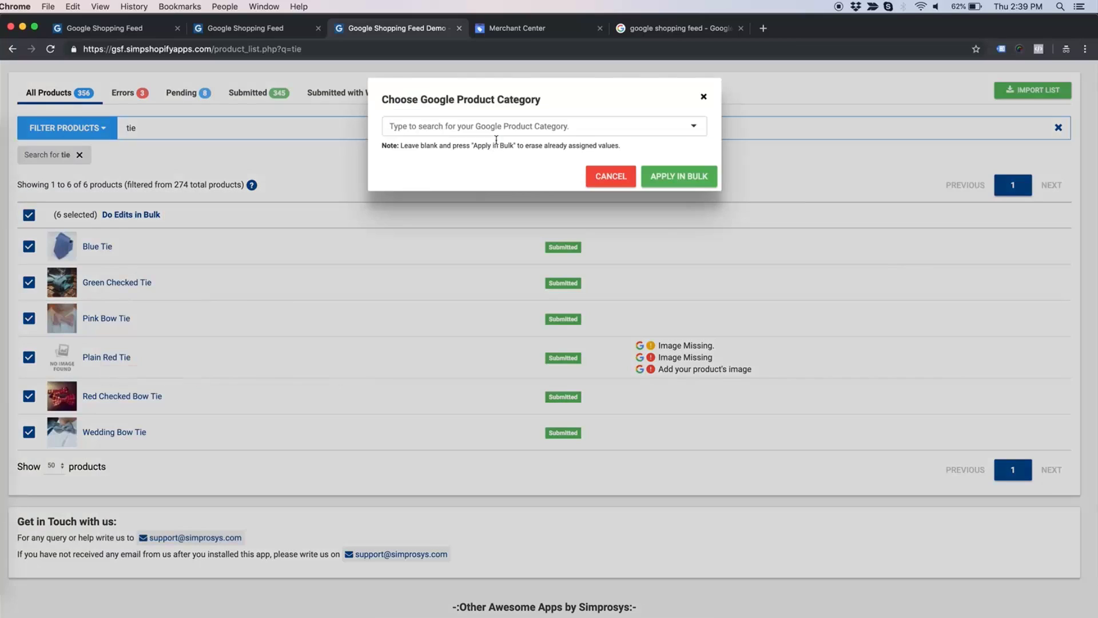
click(510, 131)
text(tie)
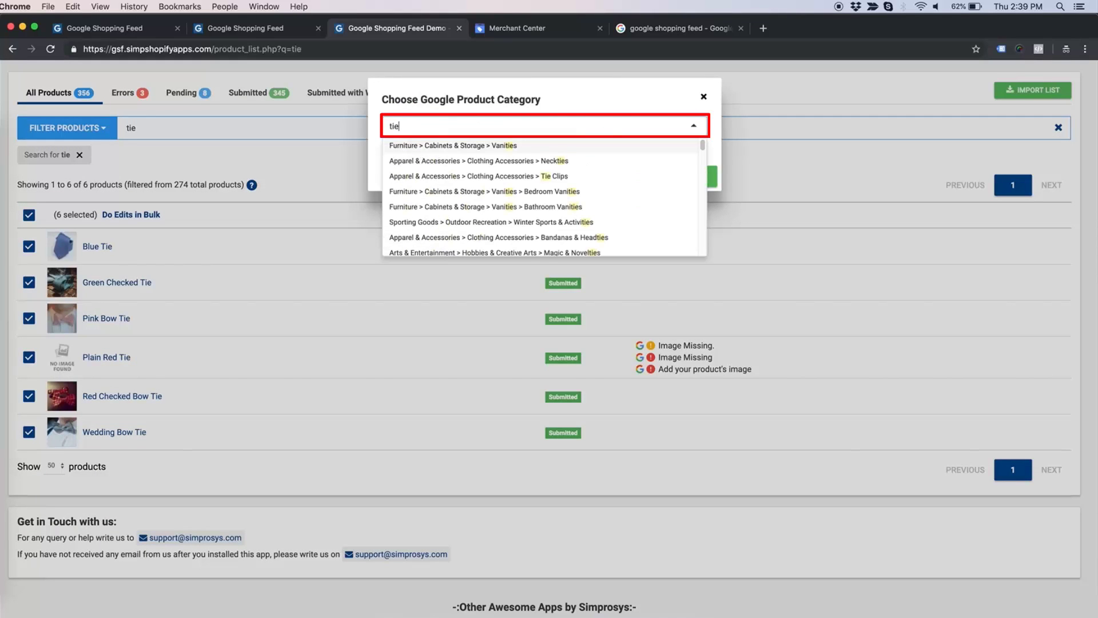
click(513, 163)
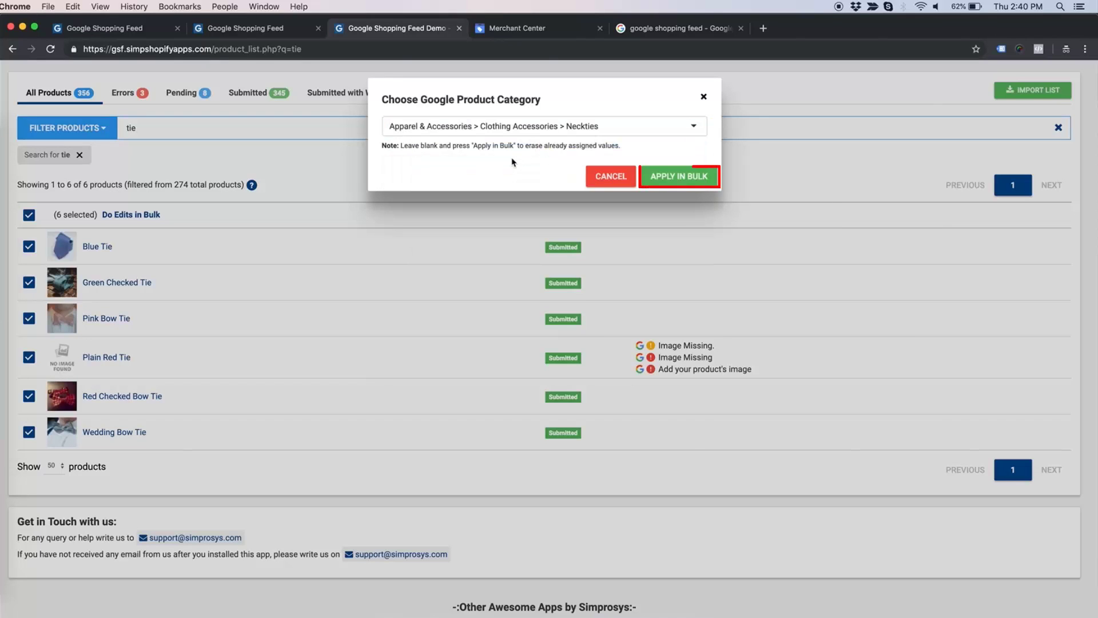
click(679, 176)
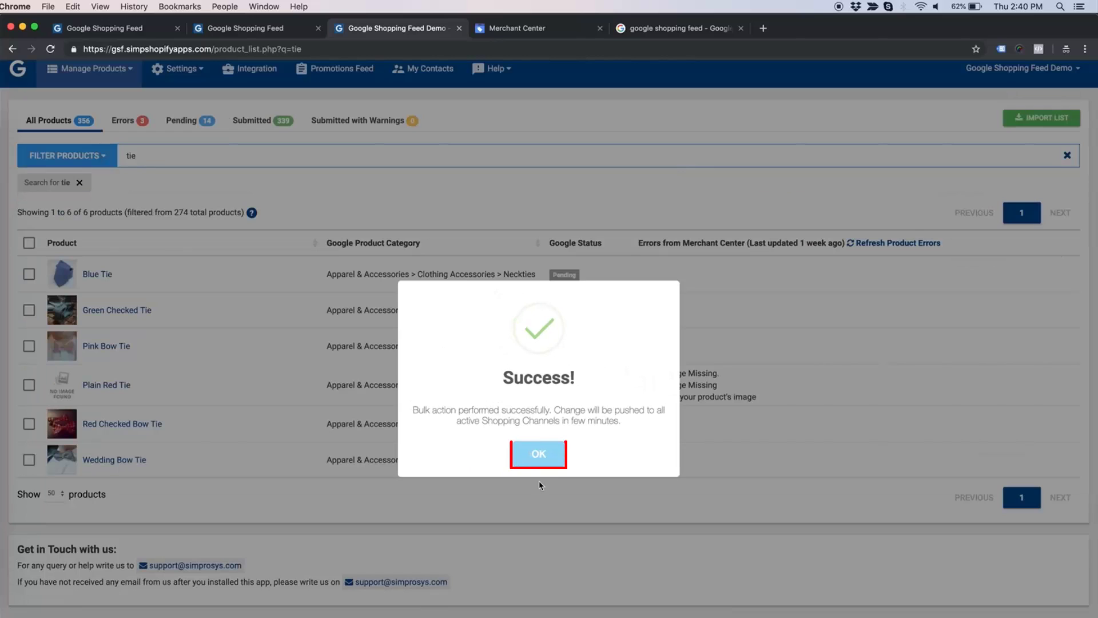
click(541, 450)
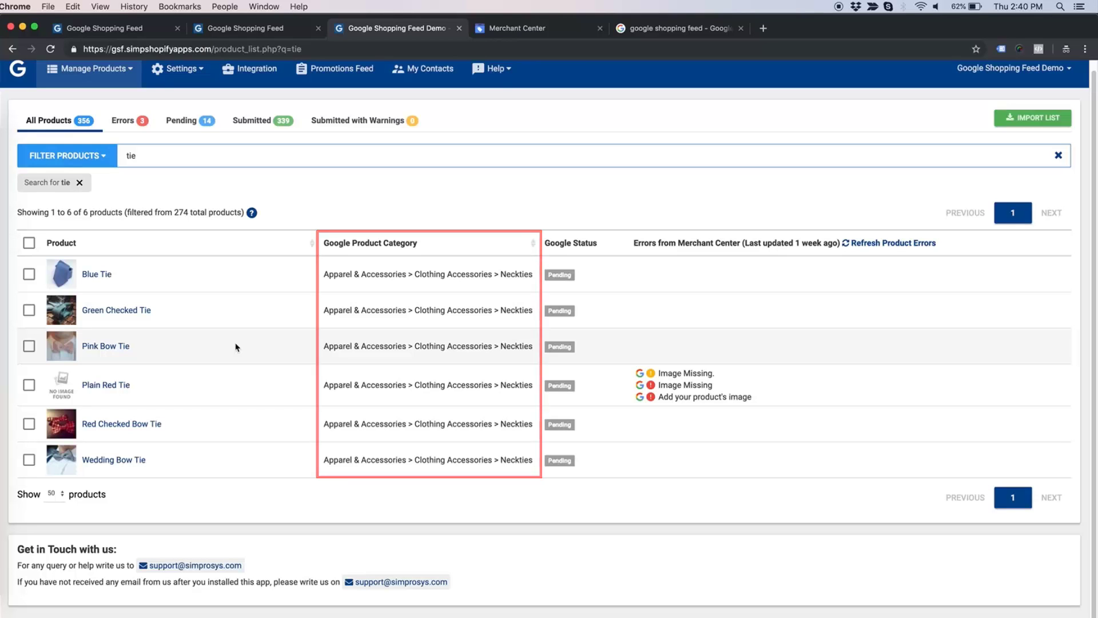
click(79, 183)
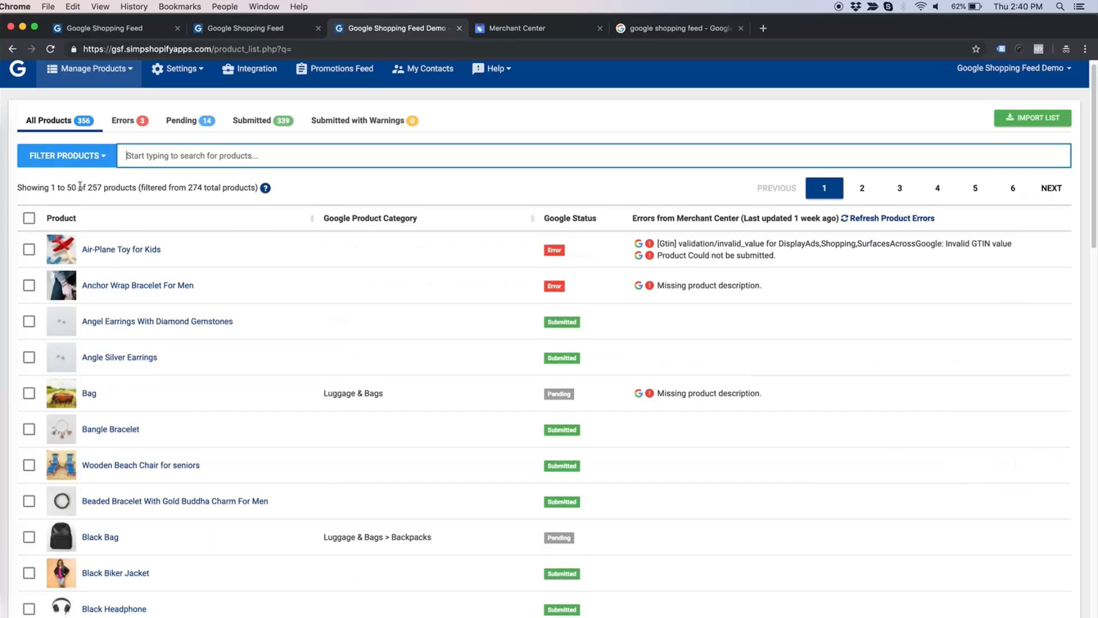
- Filter to products whose Google Product Categories is No Category applied, showing 262 products
click(67, 165)
click(110, 218)
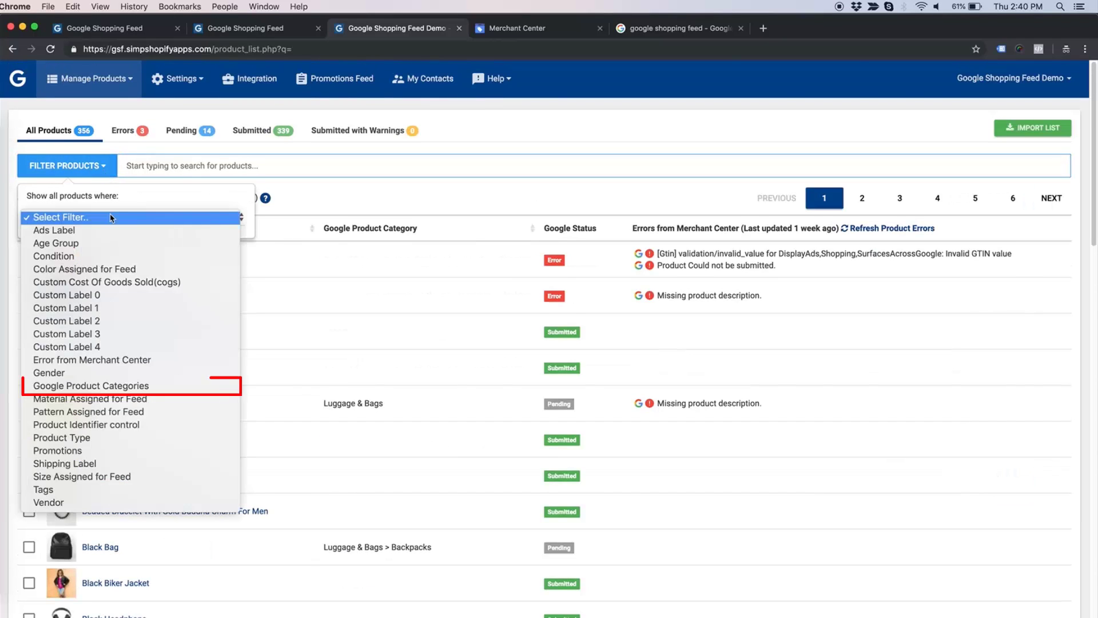
click(121, 385)
click(122, 261)
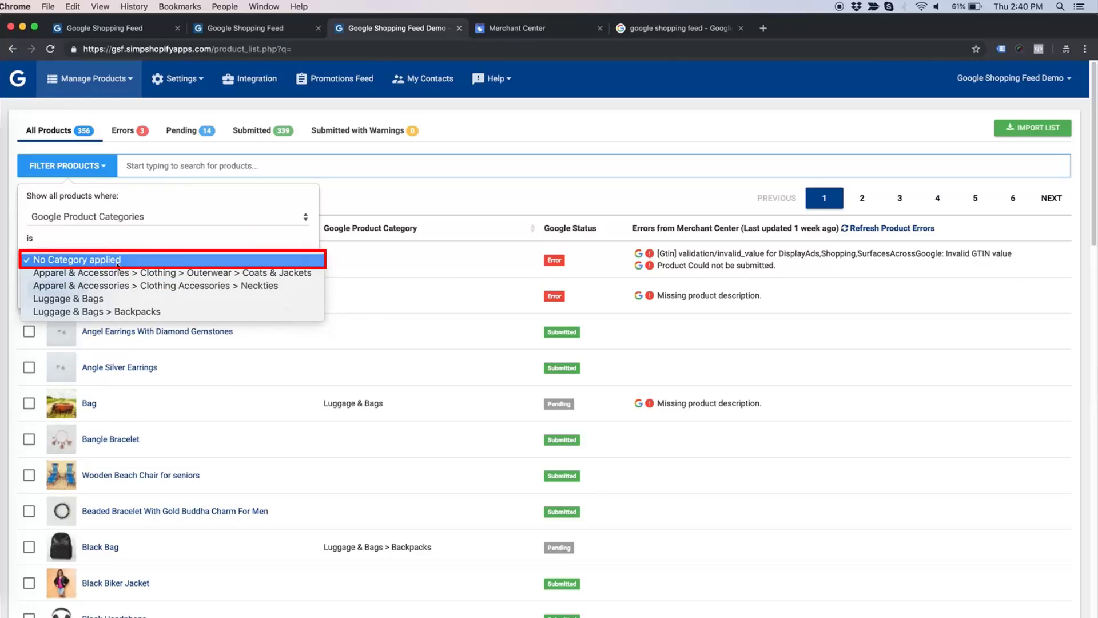
click(118, 262)
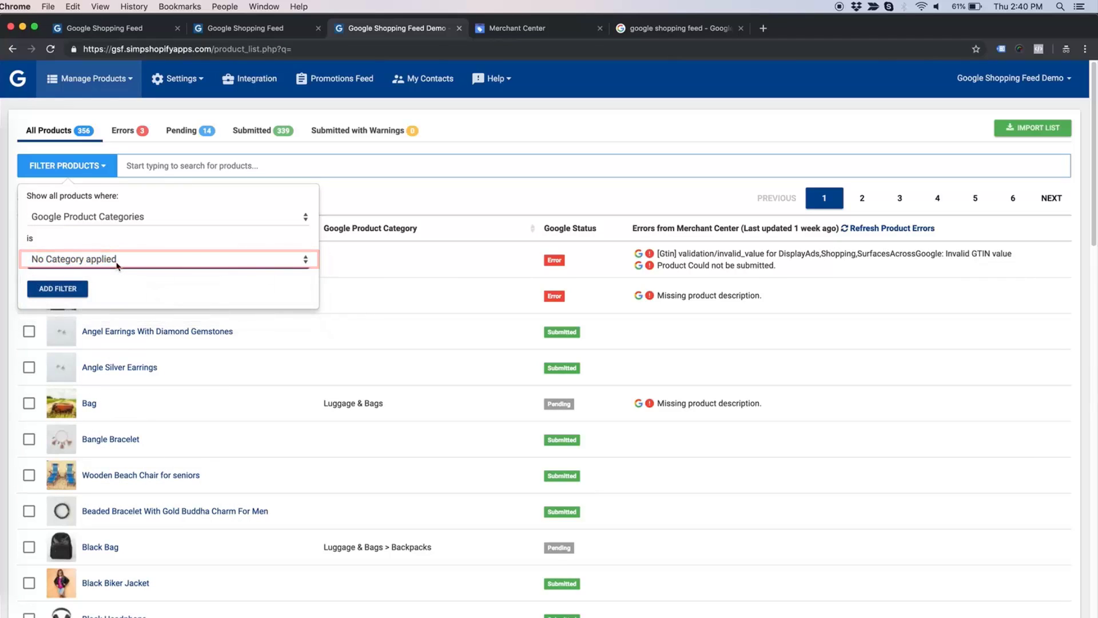
click(68, 287)
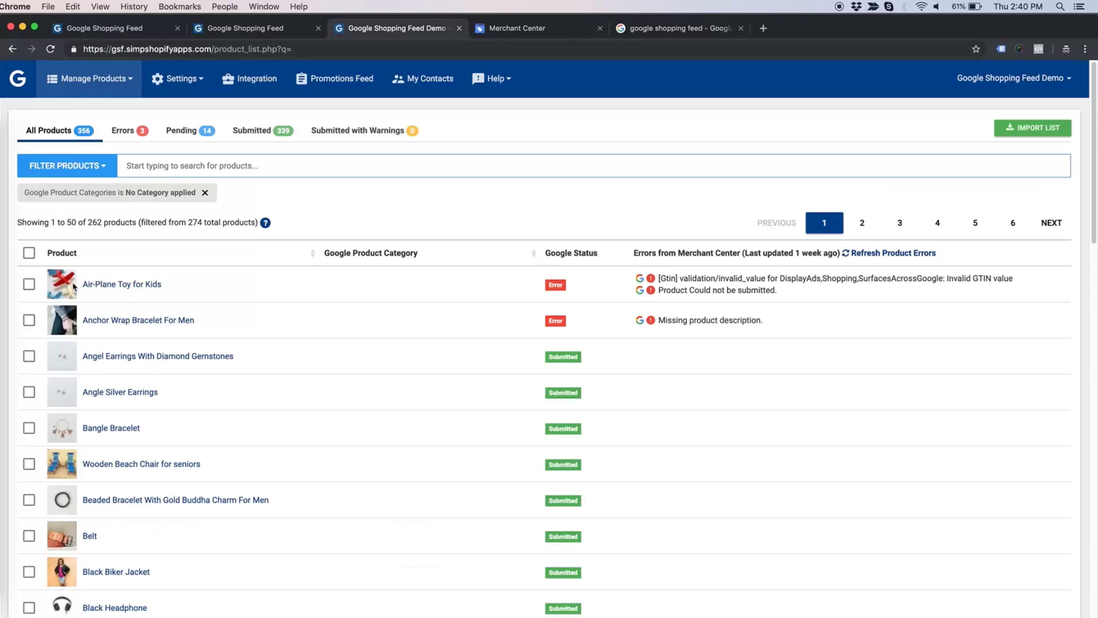
scroll(189, 455, down, 10)
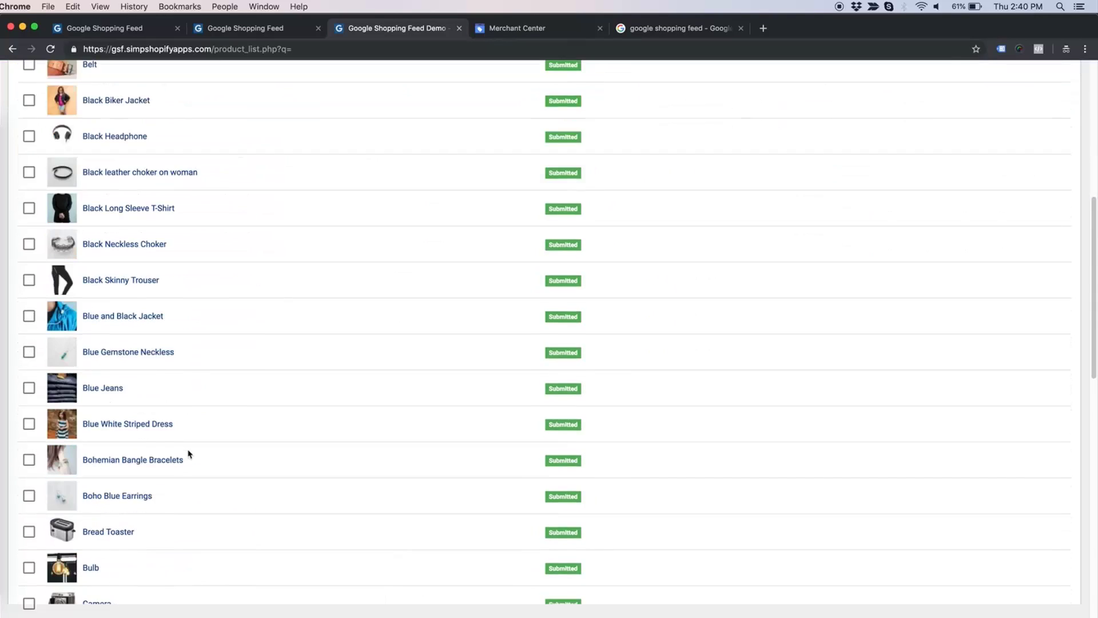
scroll(189, 452, up, 15)
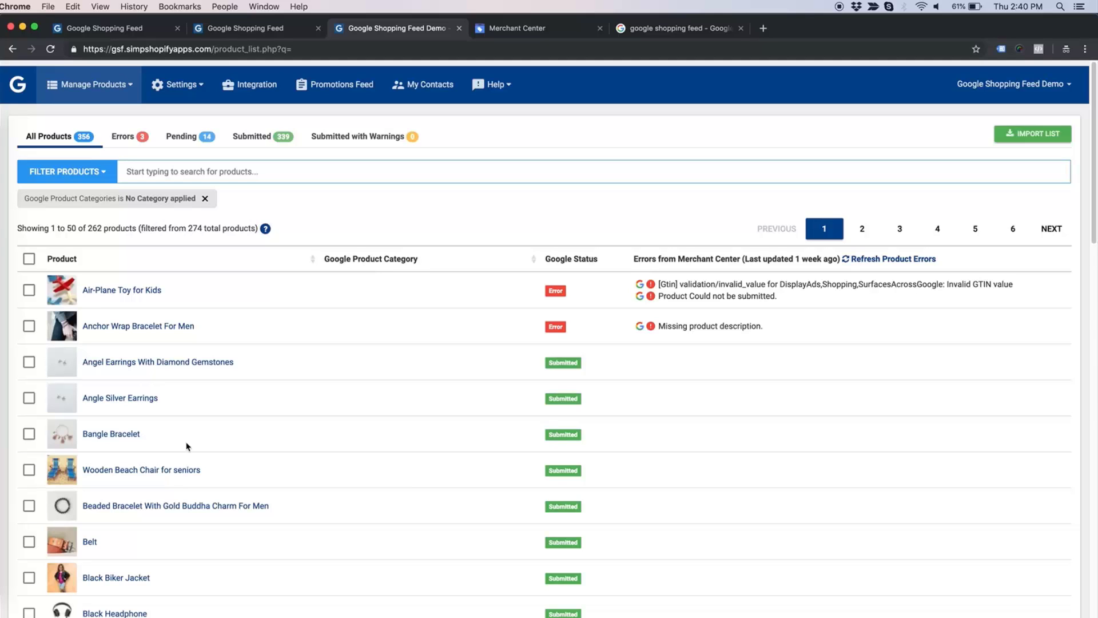
click(250, 171)
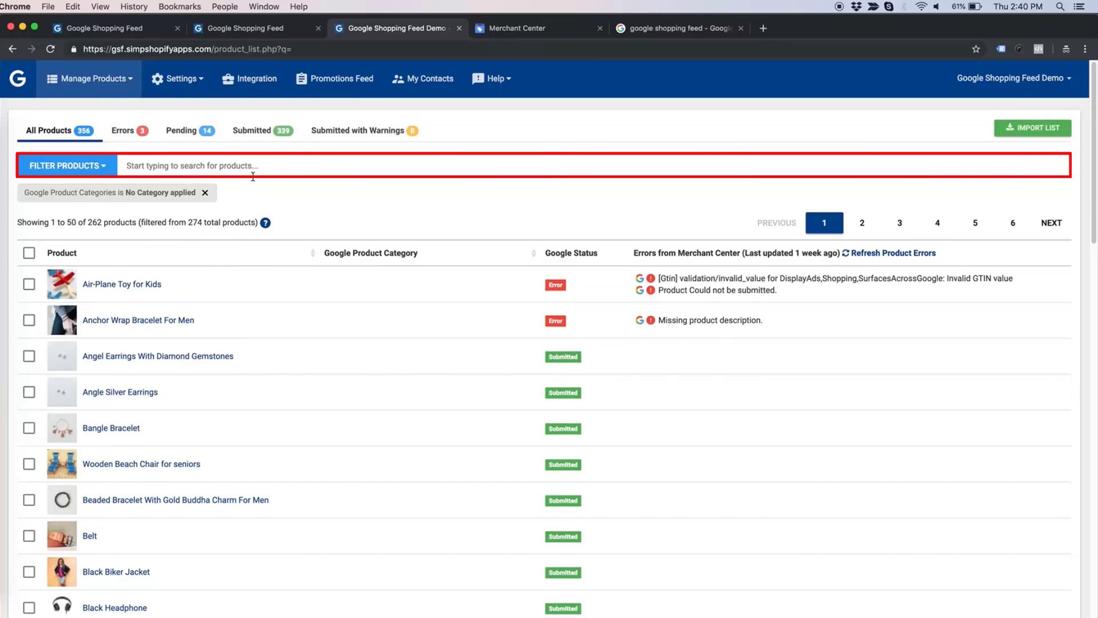
- Search for earrings, select all eight, and assign them Apparel & Accessories > Jewelry > Earrings
text(earr)
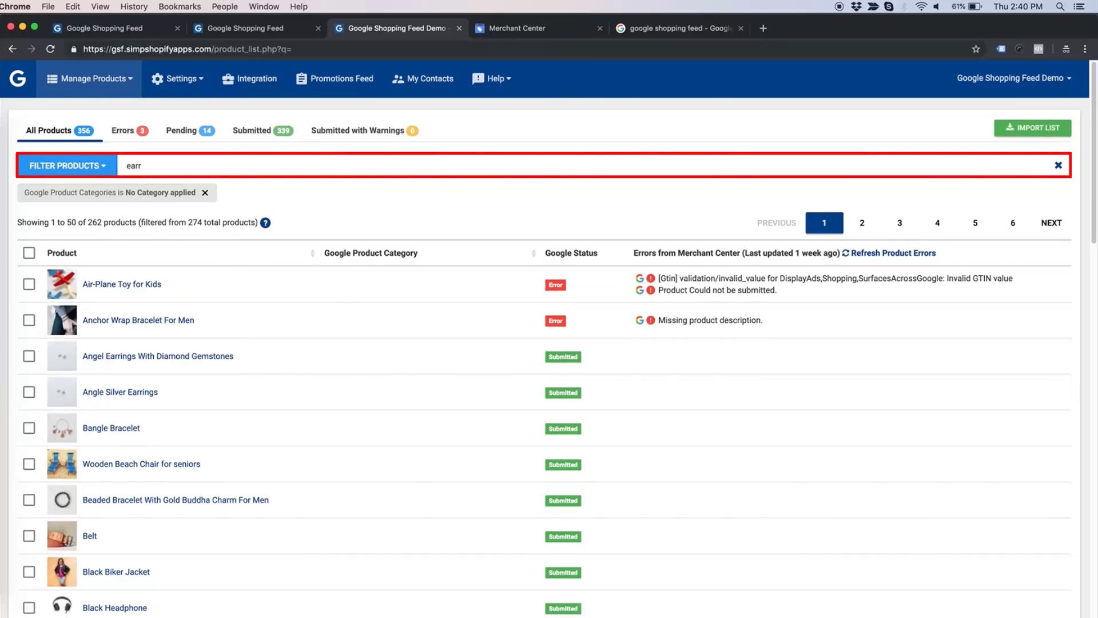
text(ng)
key(BackSpace)
key(BackSpace)
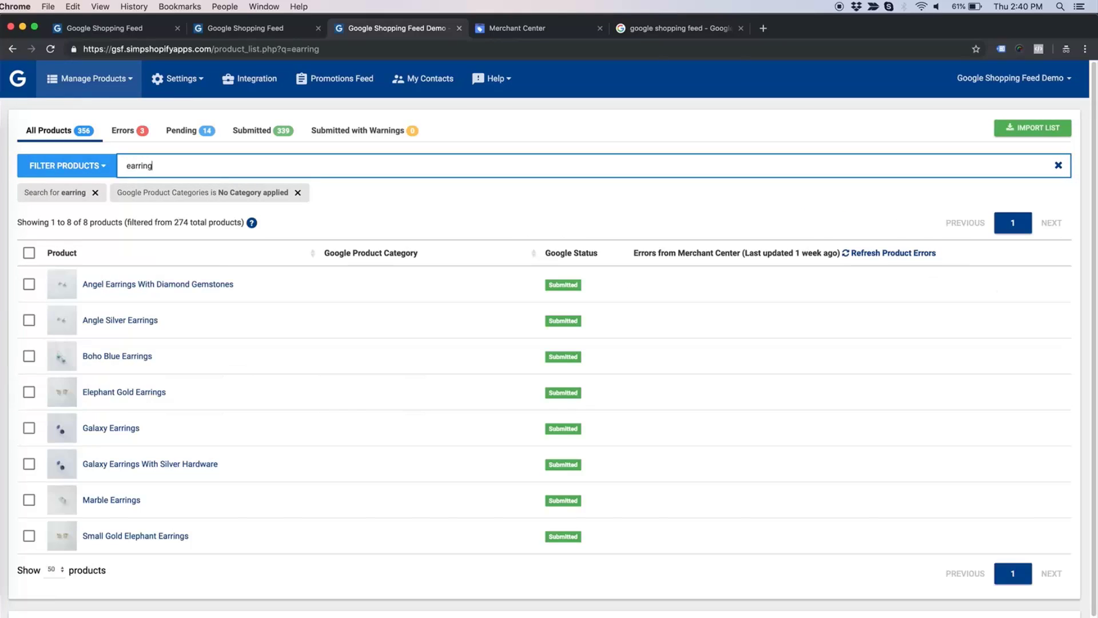
click(28, 252)
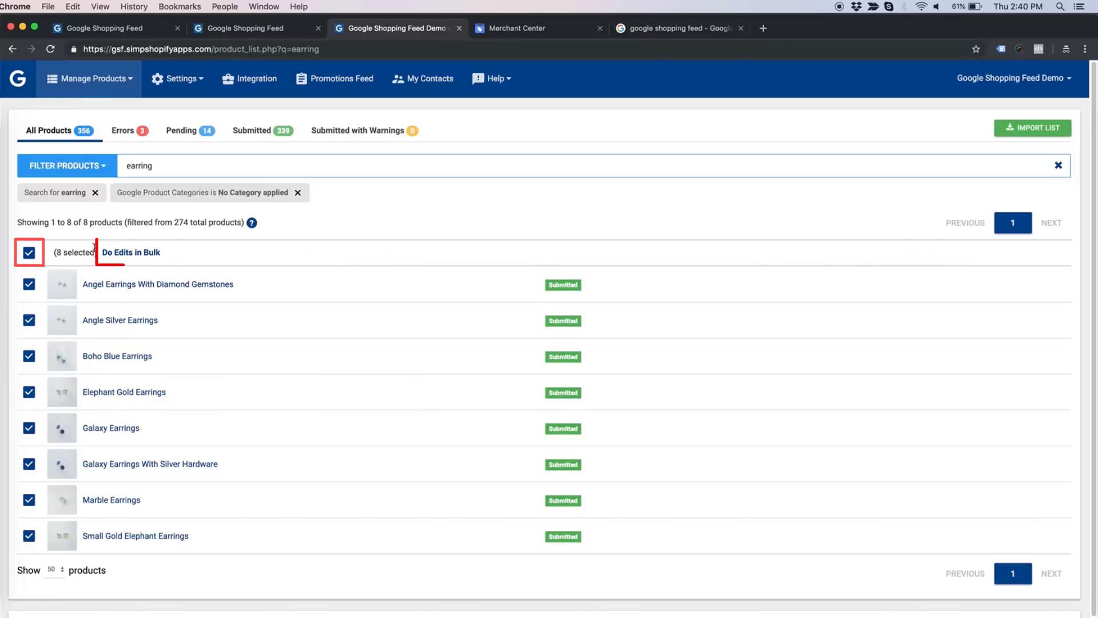
click(139, 254)
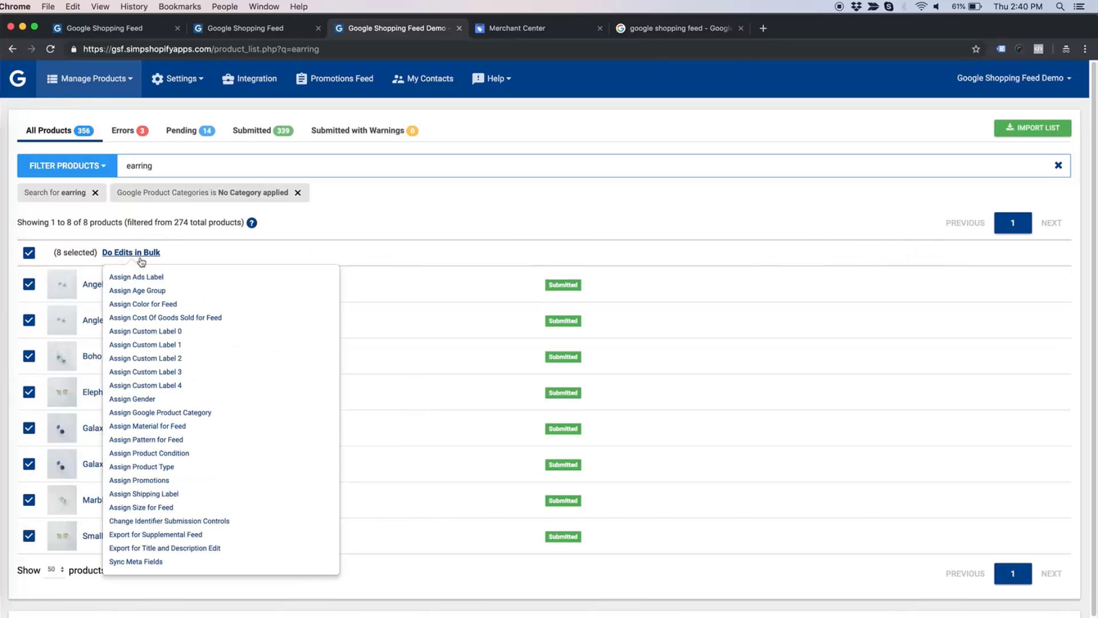
click(205, 414)
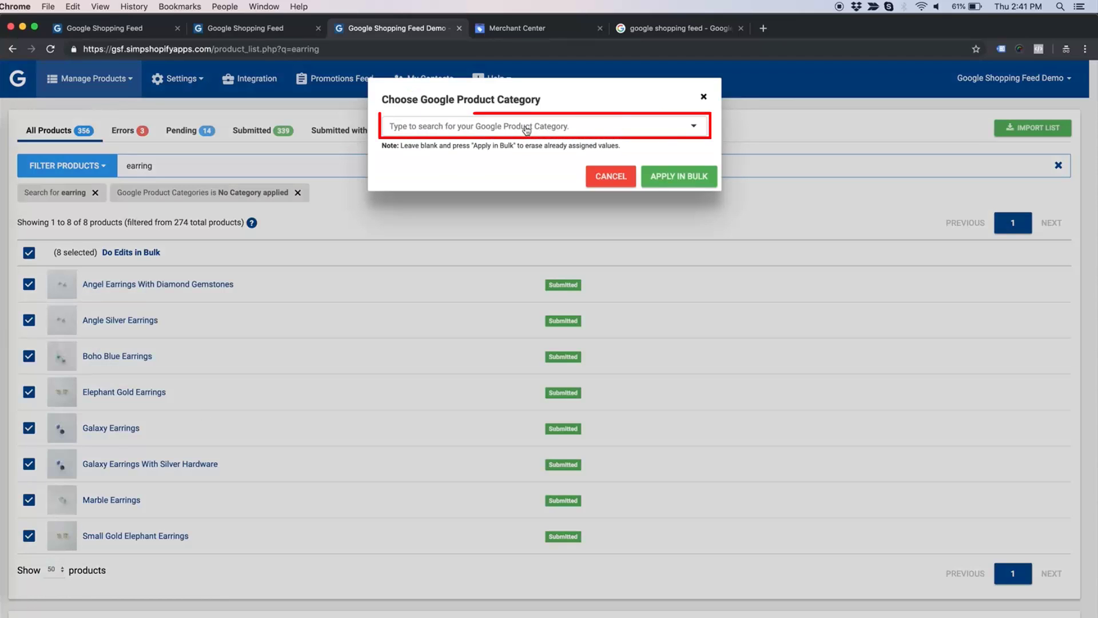
click(527, 125)
text(earrin)
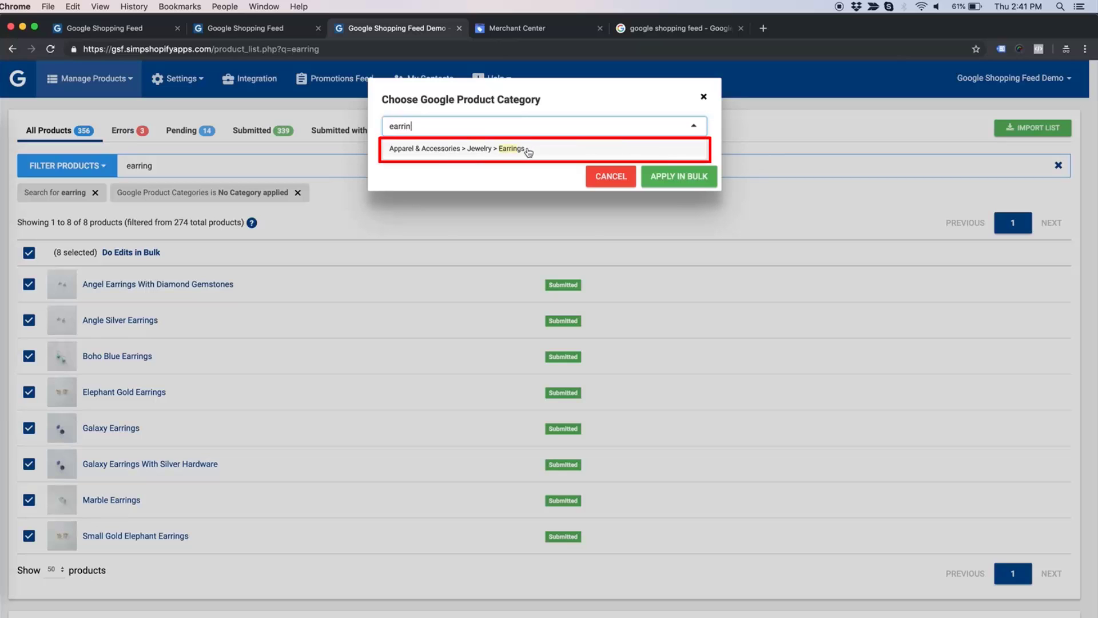
click(528, 149)
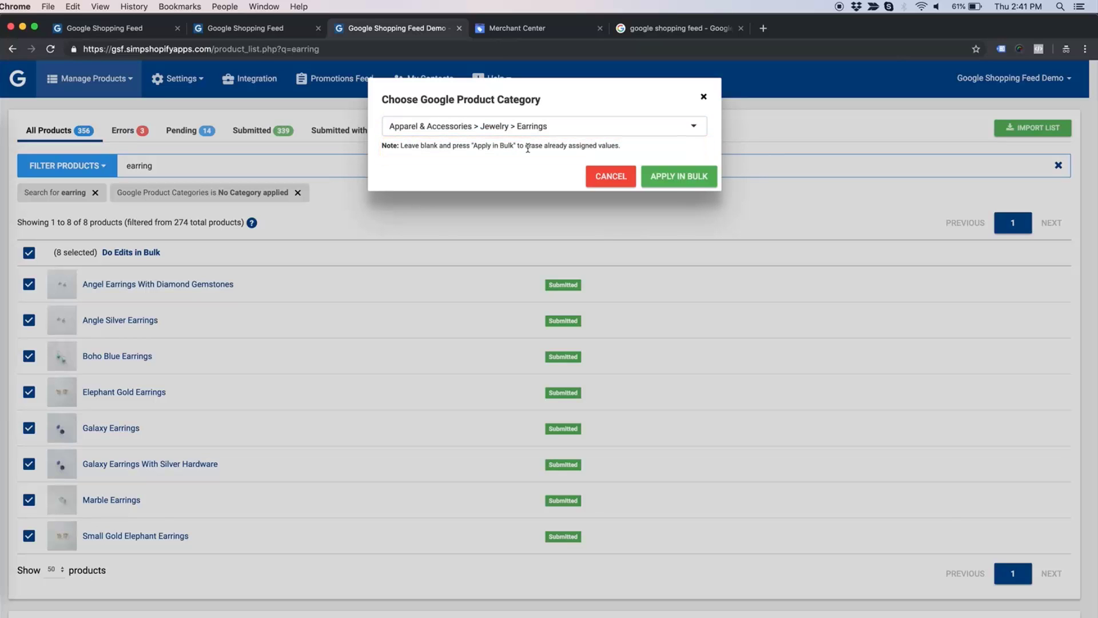
click(670, 181)
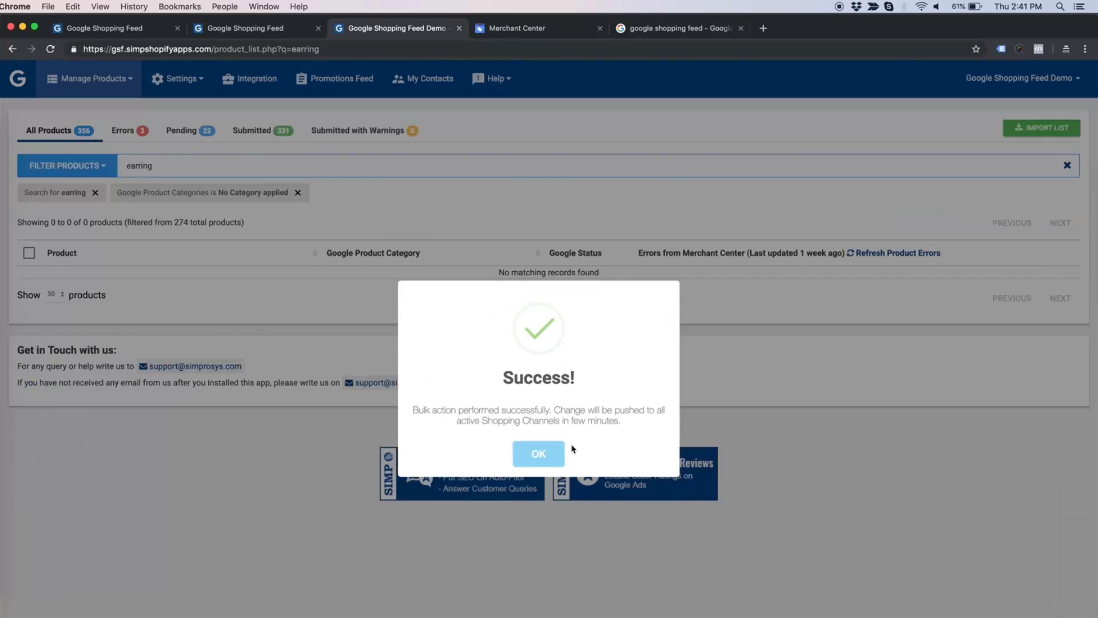
click(539, 453)
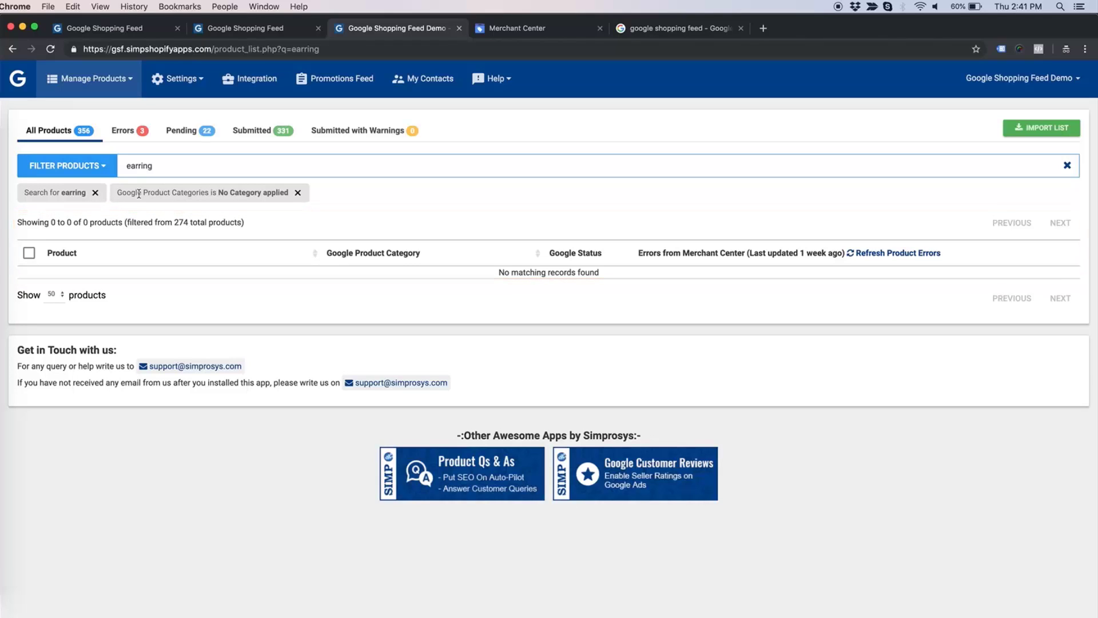
- Replace the earring search with a 'jeans' search, listing 97 uncategorised products
click(95, 194)
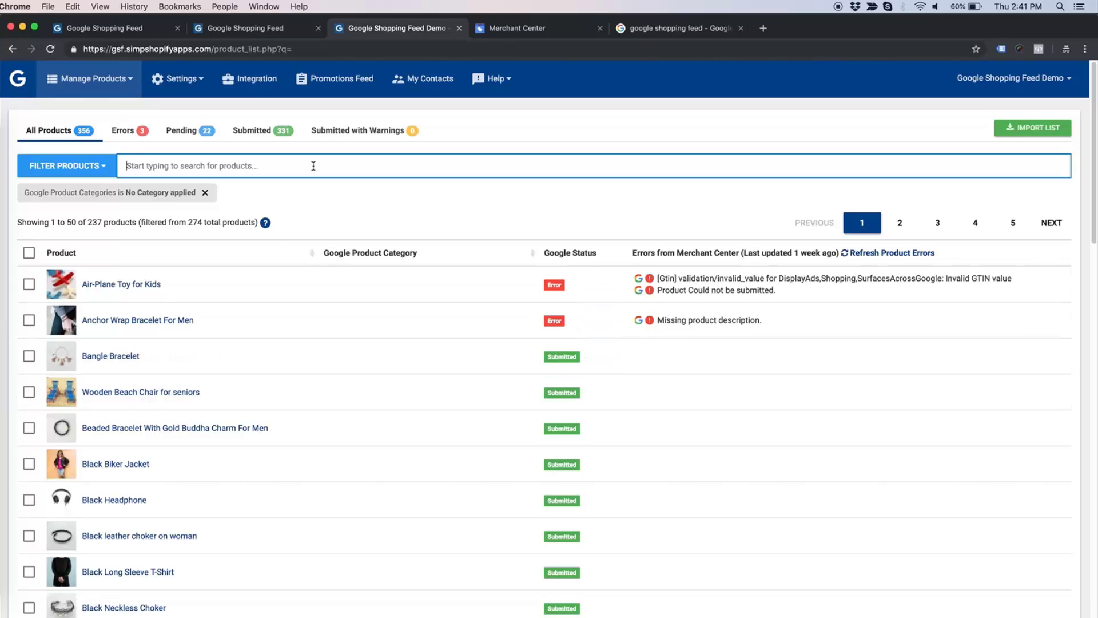
text(jea)
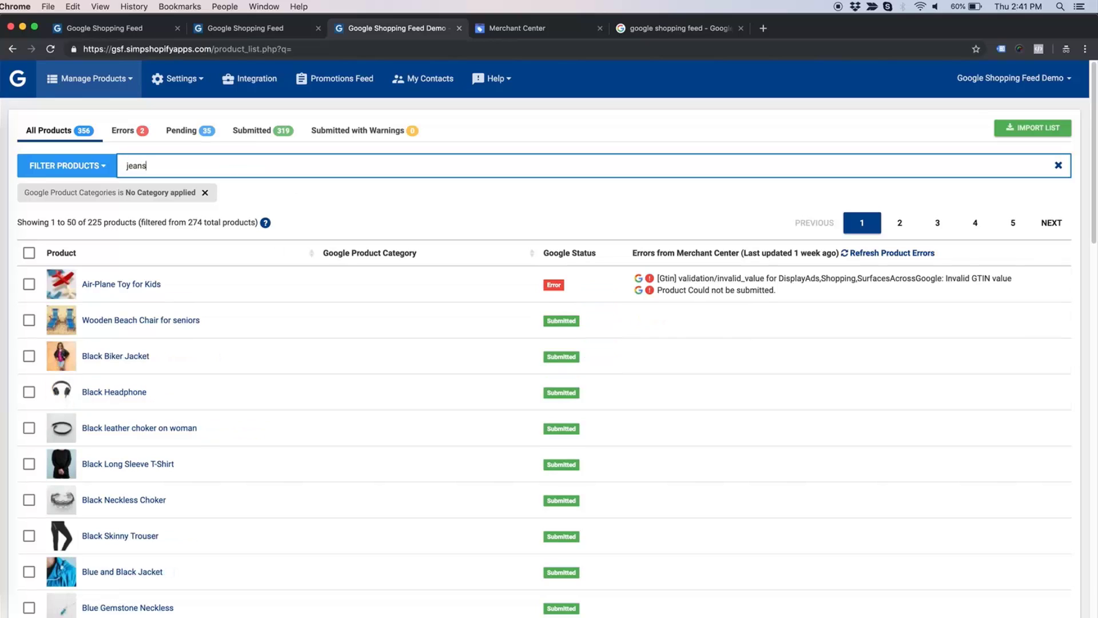
text(ns)
key(Return)
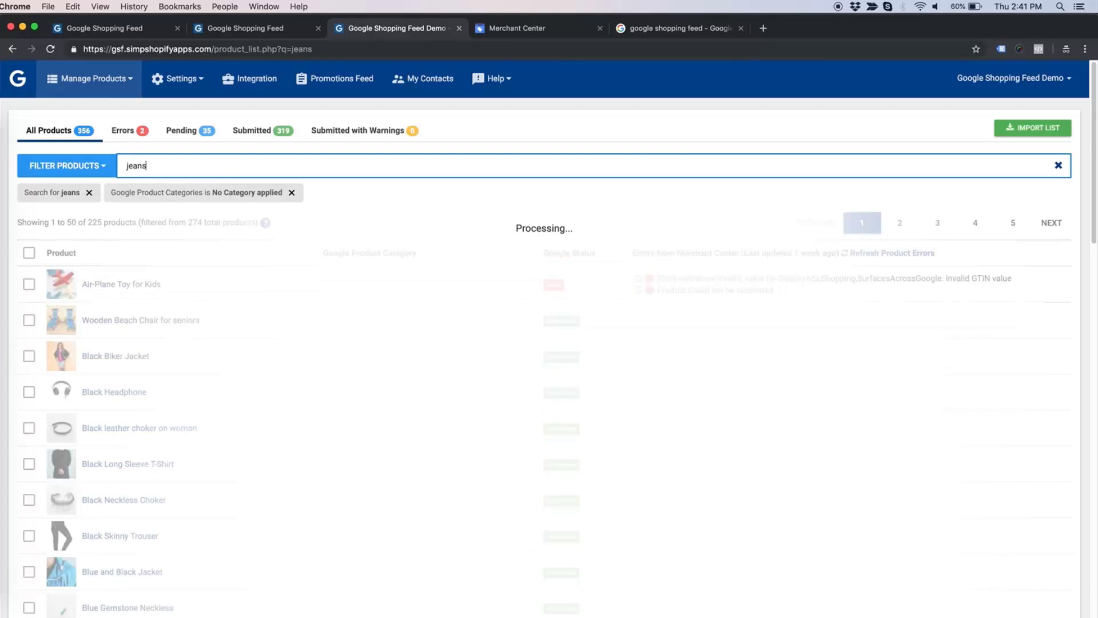
scroll(97, 318, down, 20)
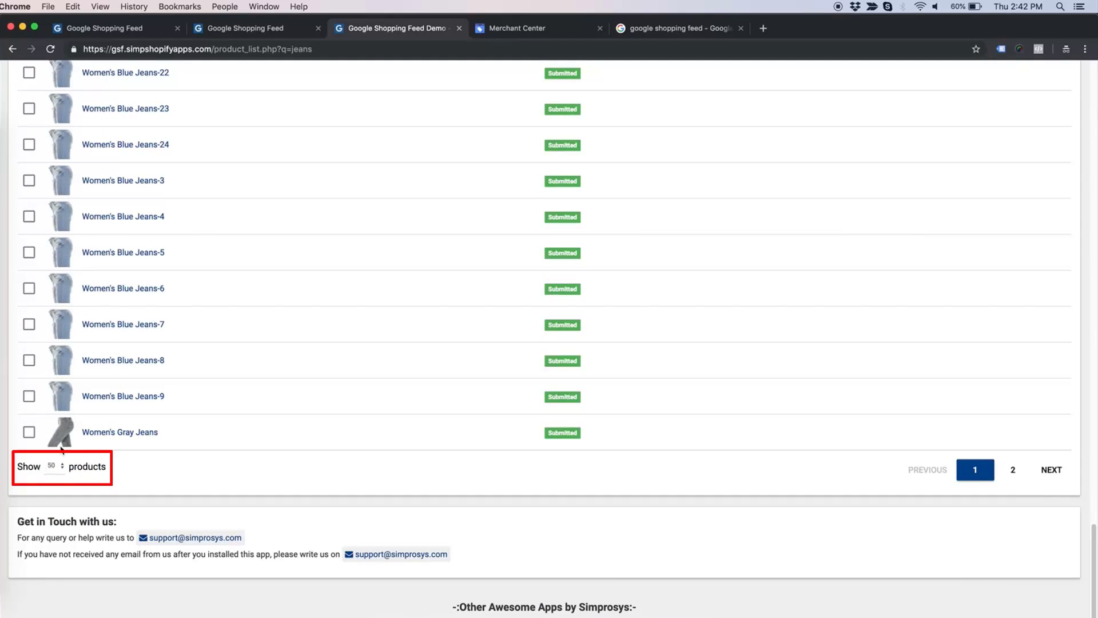
scroll(879, 400, up, 5)
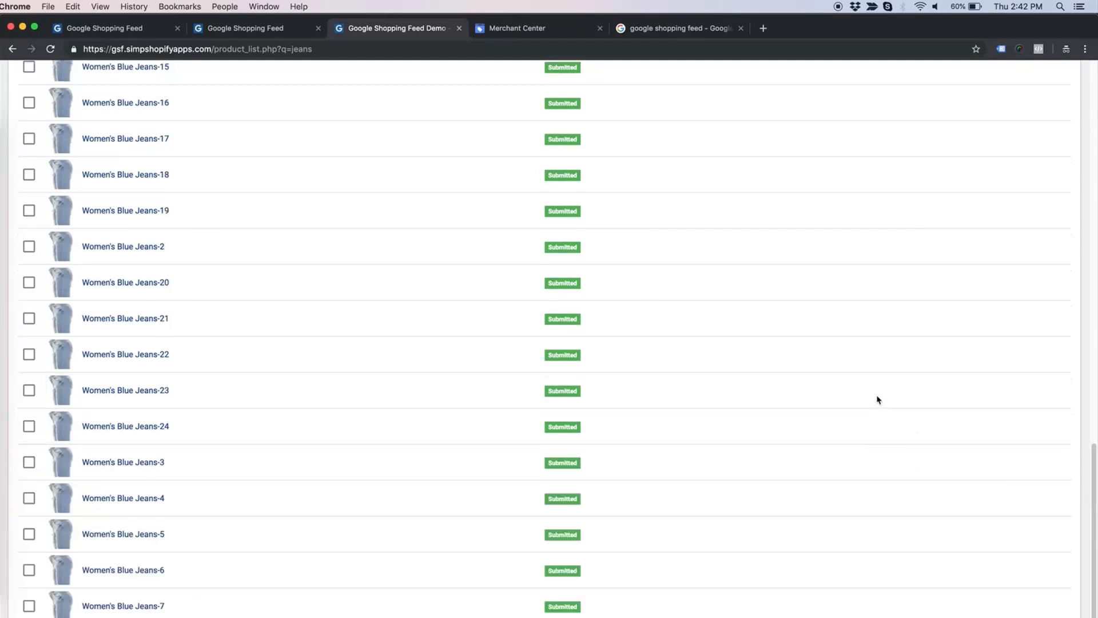
scroll(879, 399, up, 20)
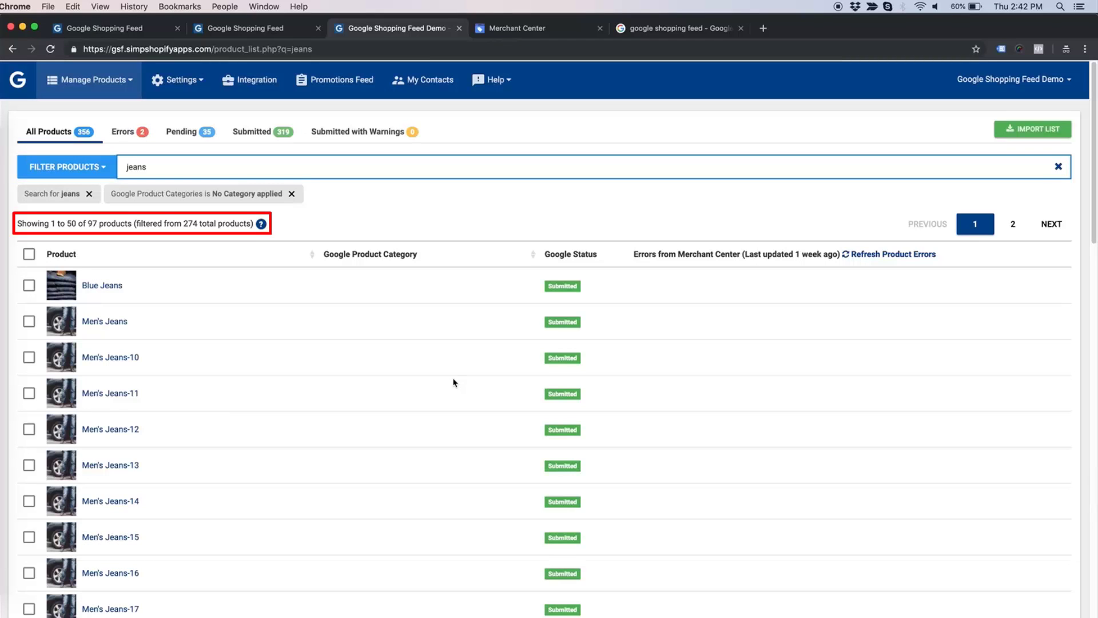
- Bulk-assign Apparel & Accessories > Clothing > Pants to all 97 jeans, then clear the search
click(30, 253)
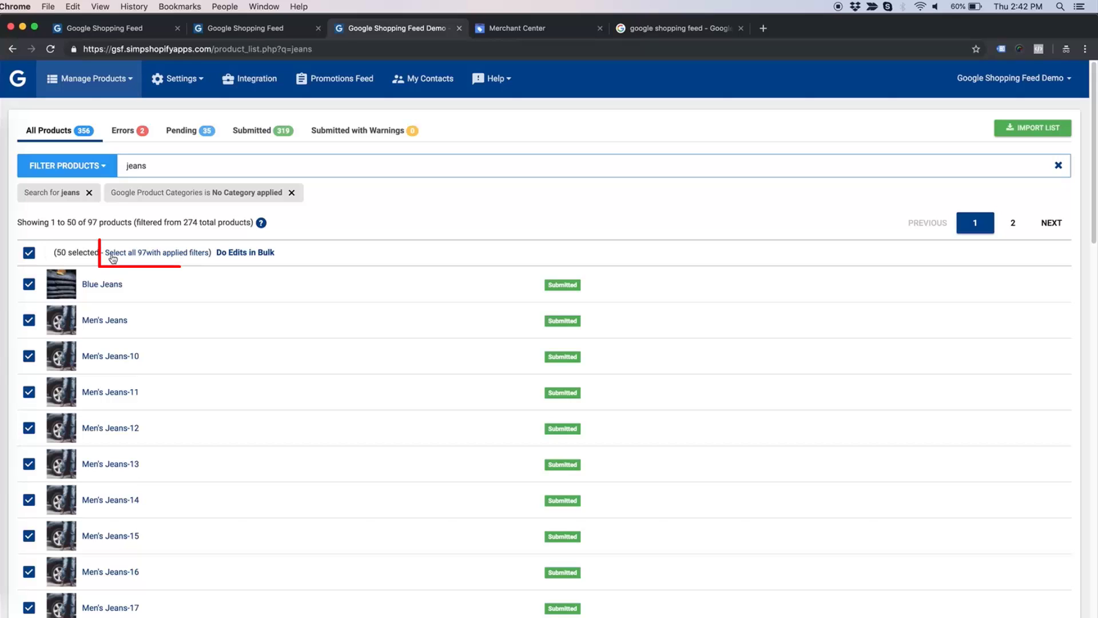
click(155, 259)
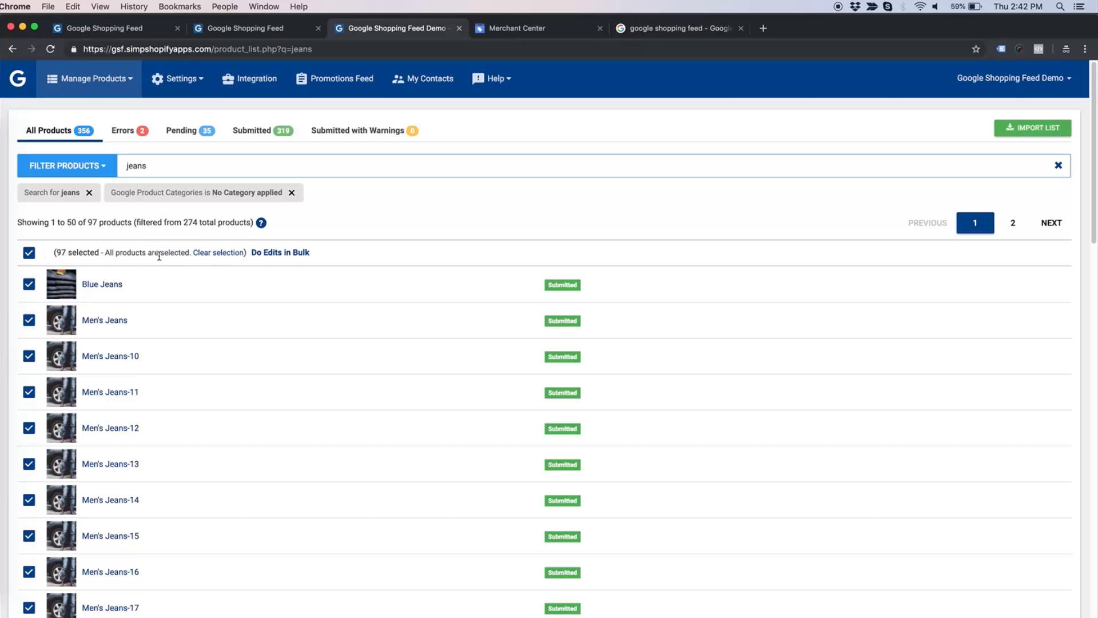
click(290, 257)
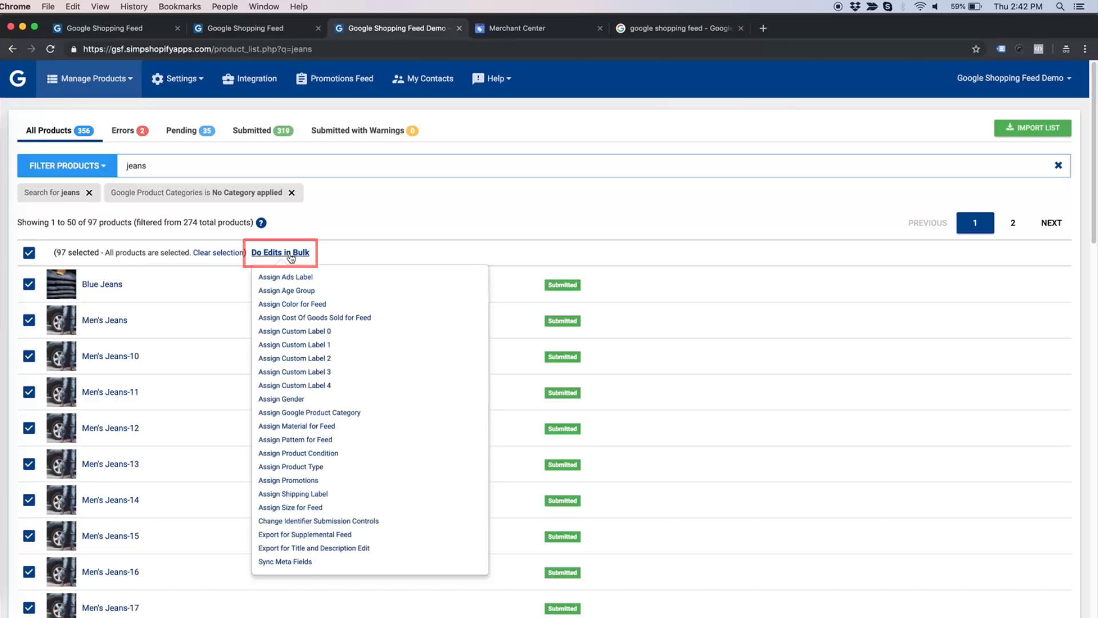
click(319, 413)
click(506, 126)
text(pants)
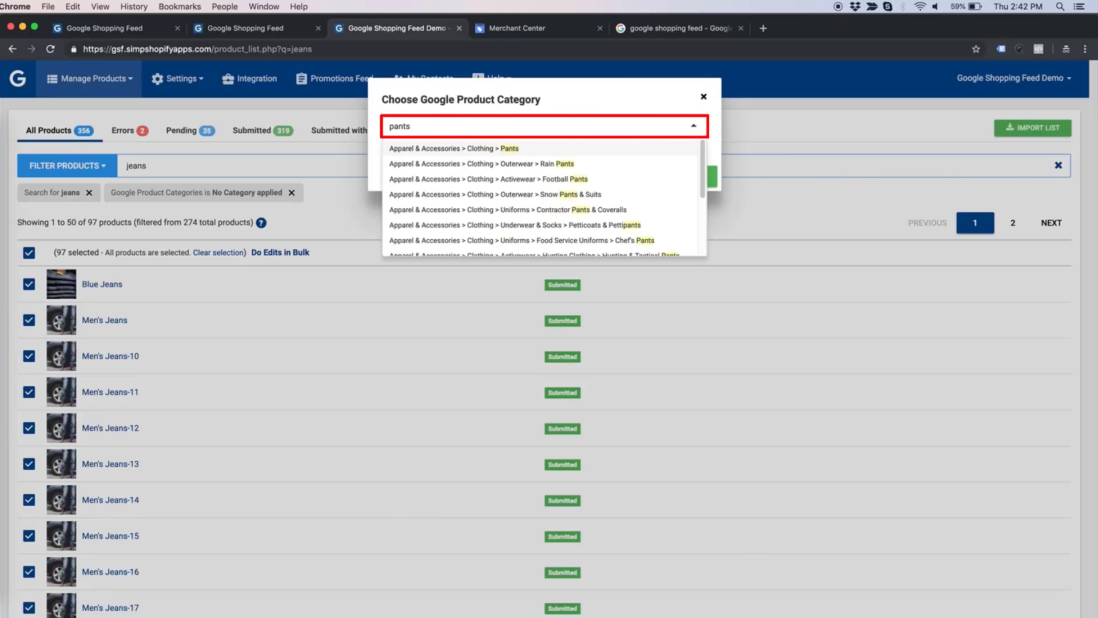
click(510, 150)
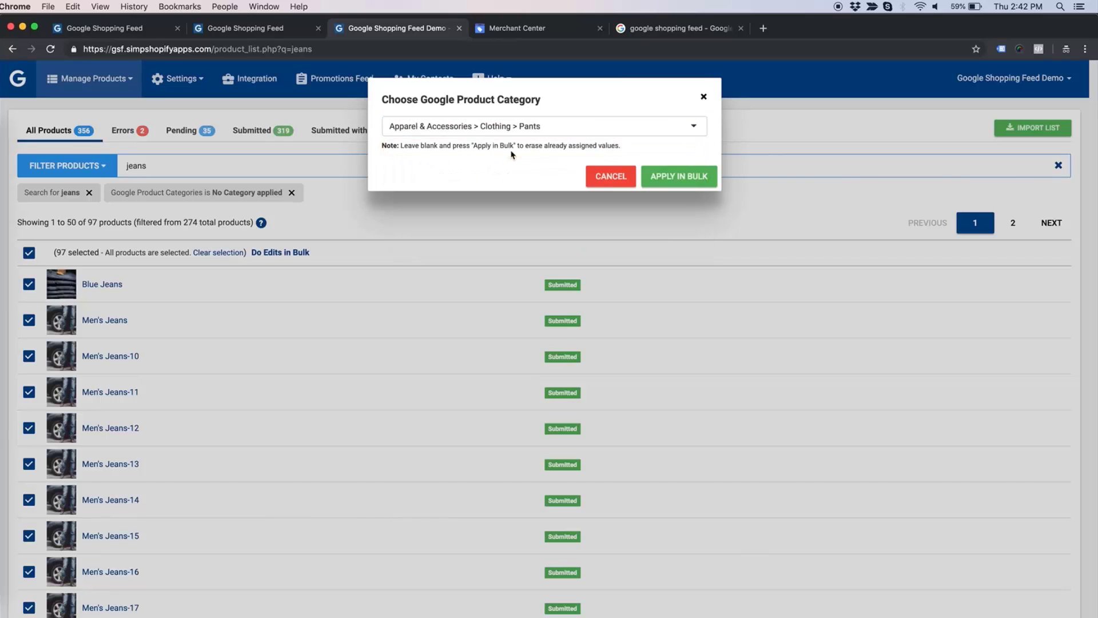
click(660, 178)
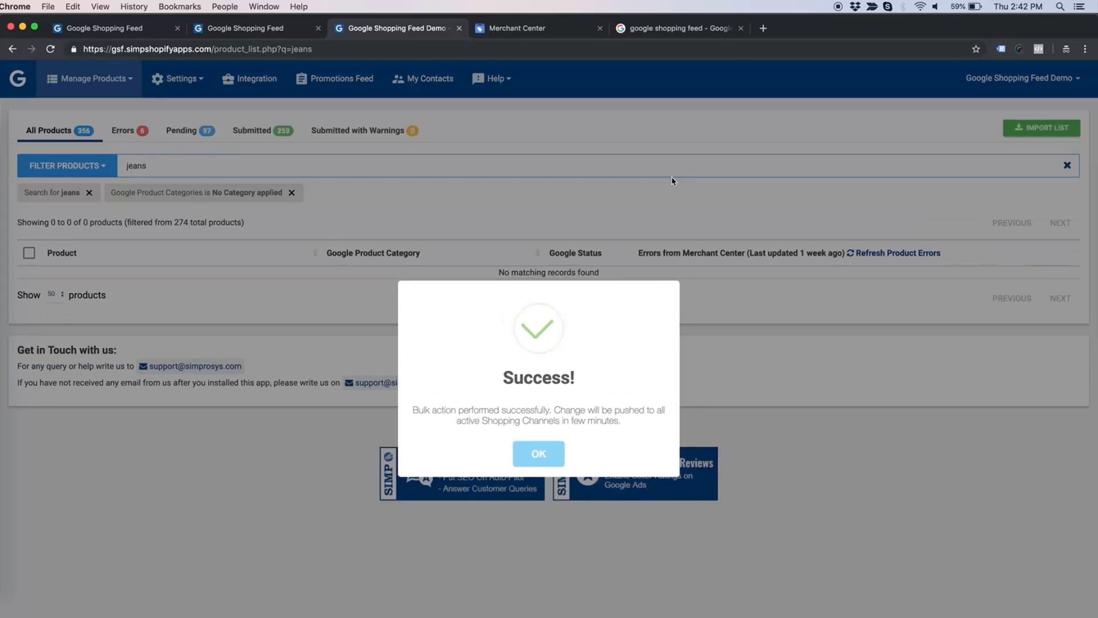
click(539, 454)
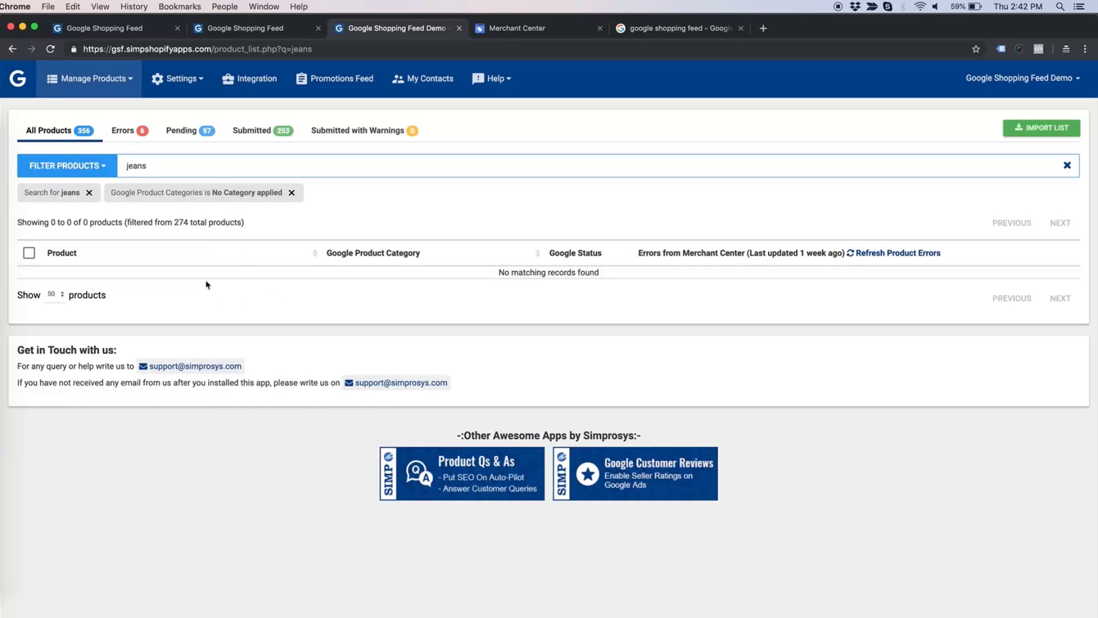
click(89, 192)
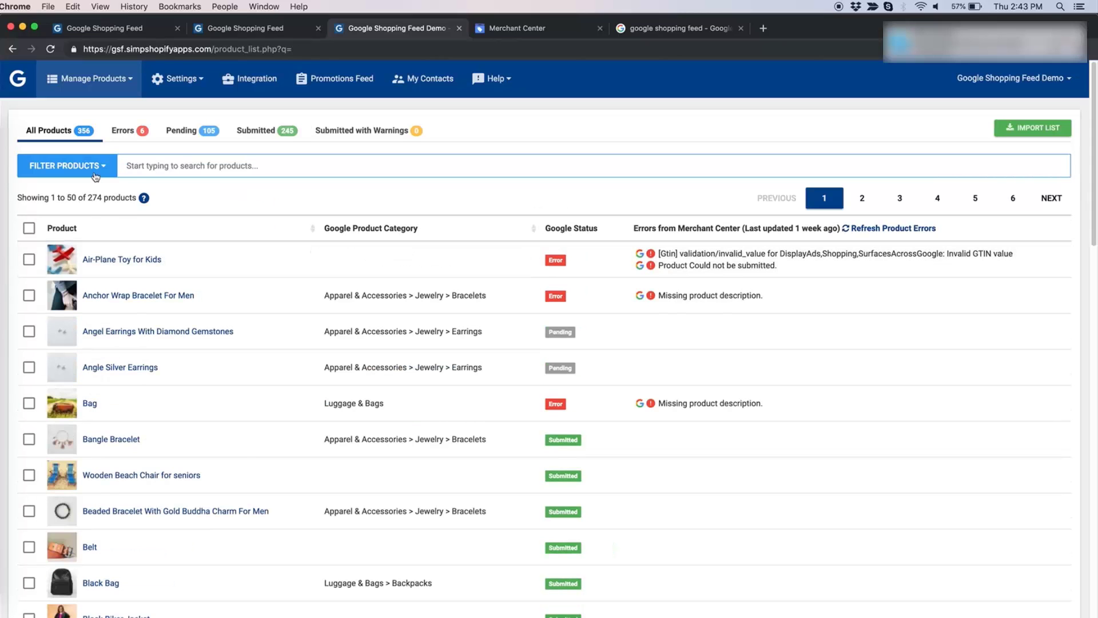
- Filter products by Google Product Category Apparel & Accessories > Jewelry > Bracelets, showing 12 products
click(94, 172)
click(100, 215)
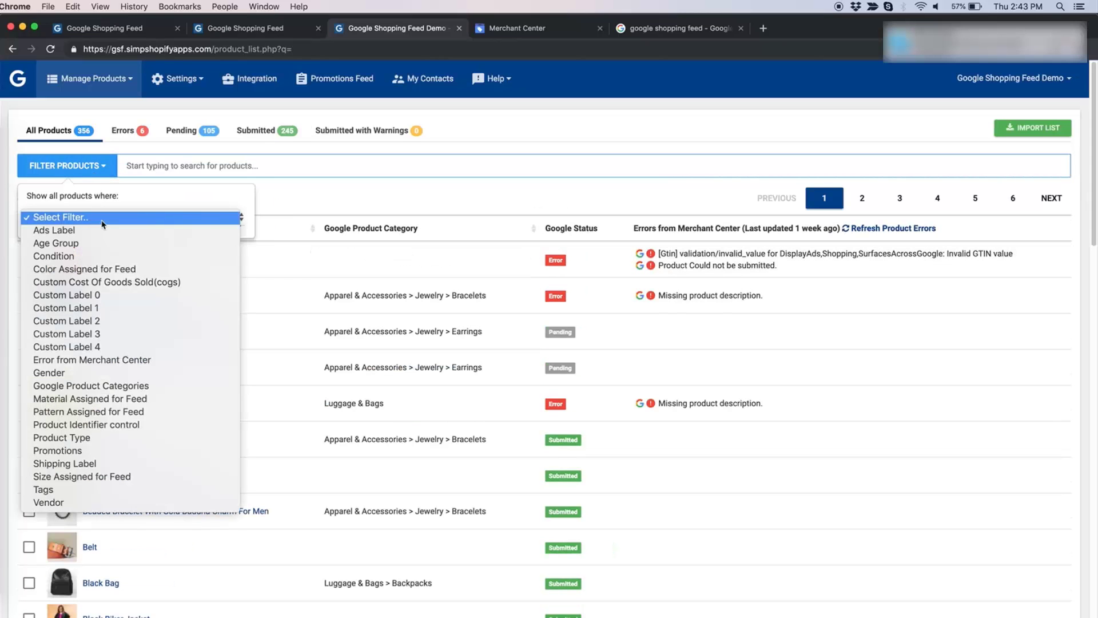
click(127, 385)
click(125, 259)
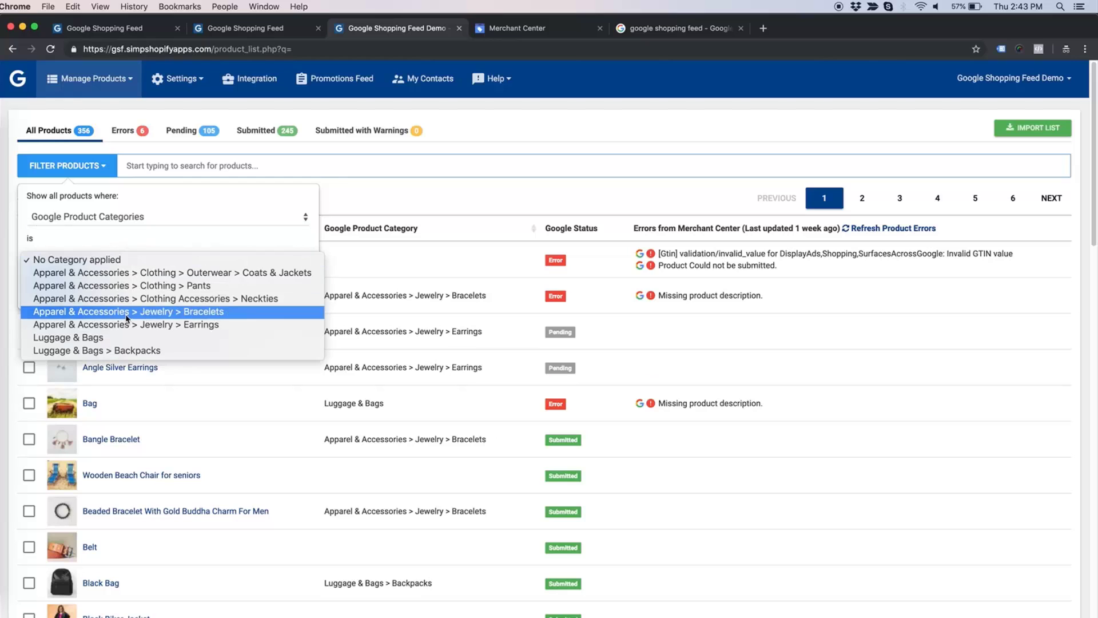
click(127, 312)
click(60, 288)
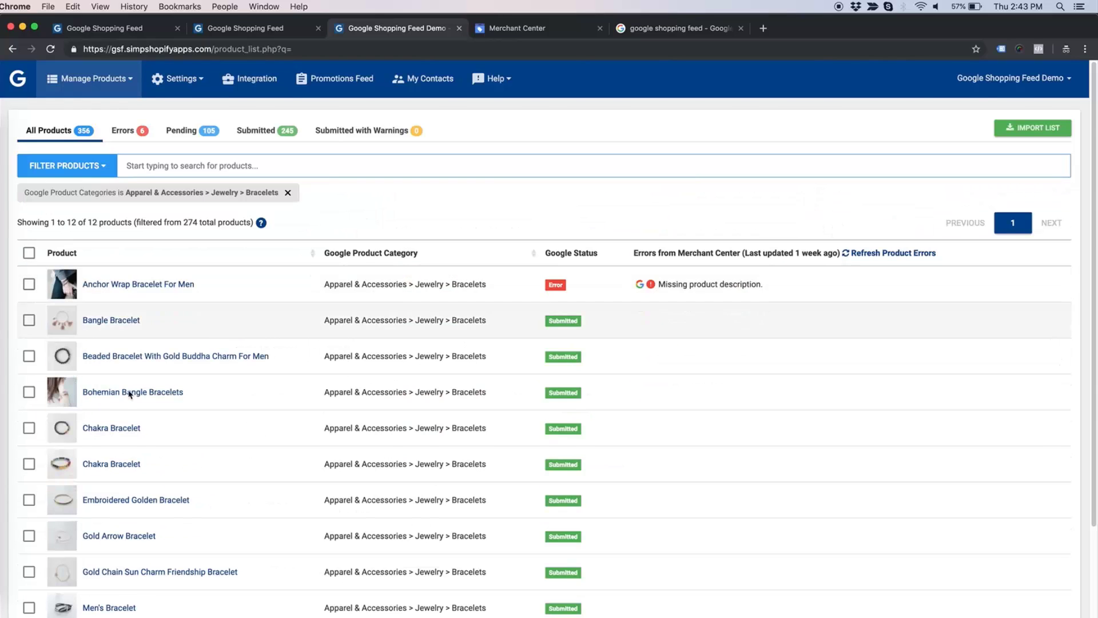
scroll(130, 393, down, 5)
scroll(160, 393, up, 5)
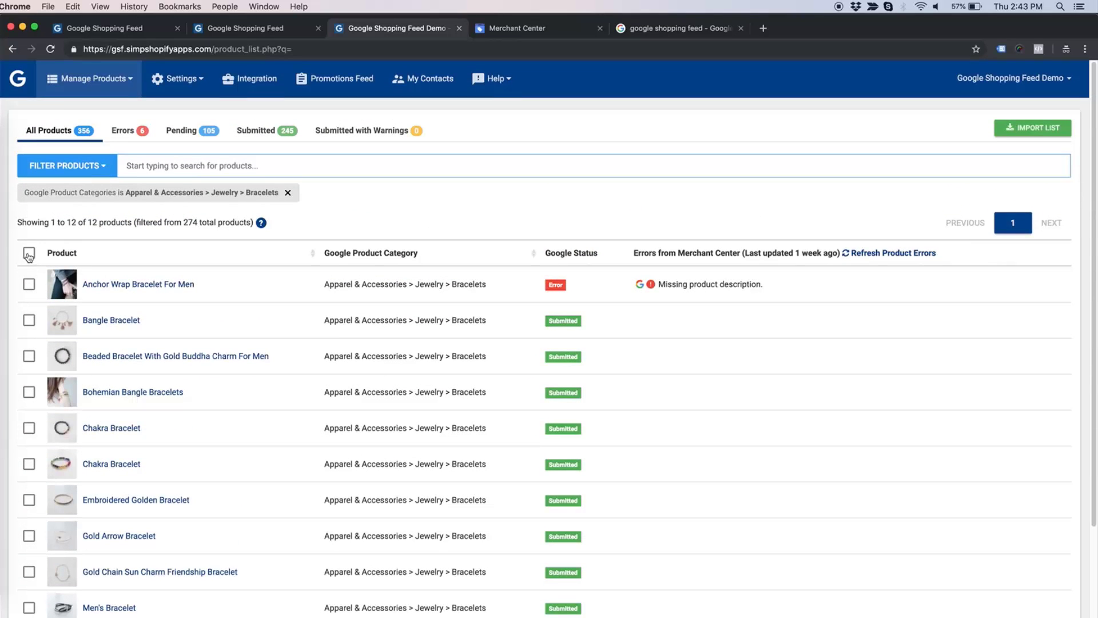
- Apply the bulk Google category update to all 12 bracelets and remove the Bracelets filter
click(28, 254)
click(147, 257)
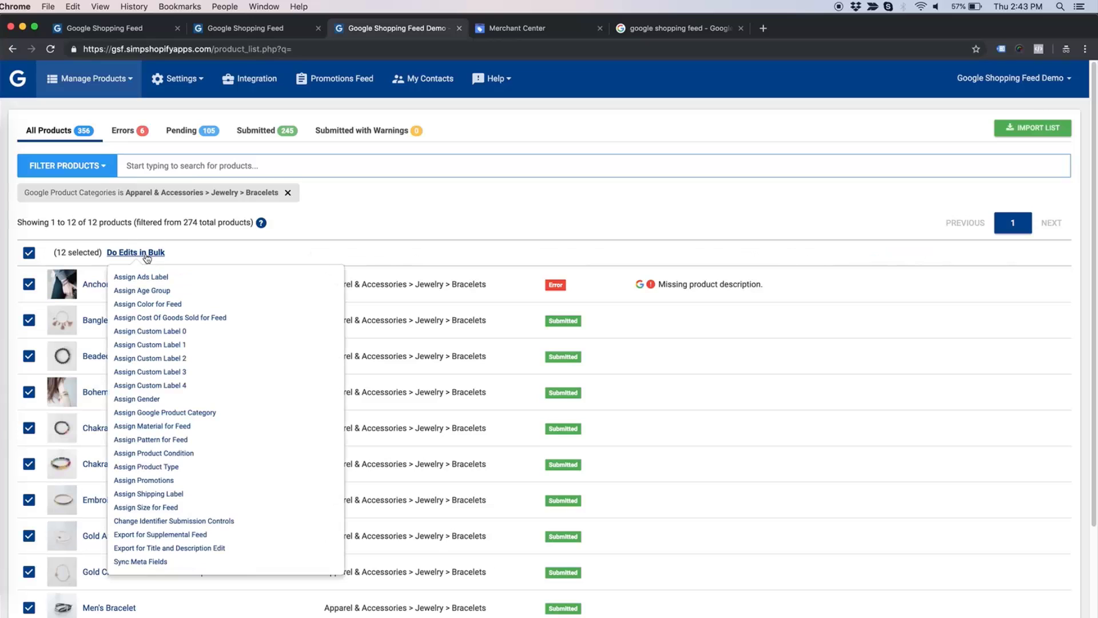
click(195, 413)
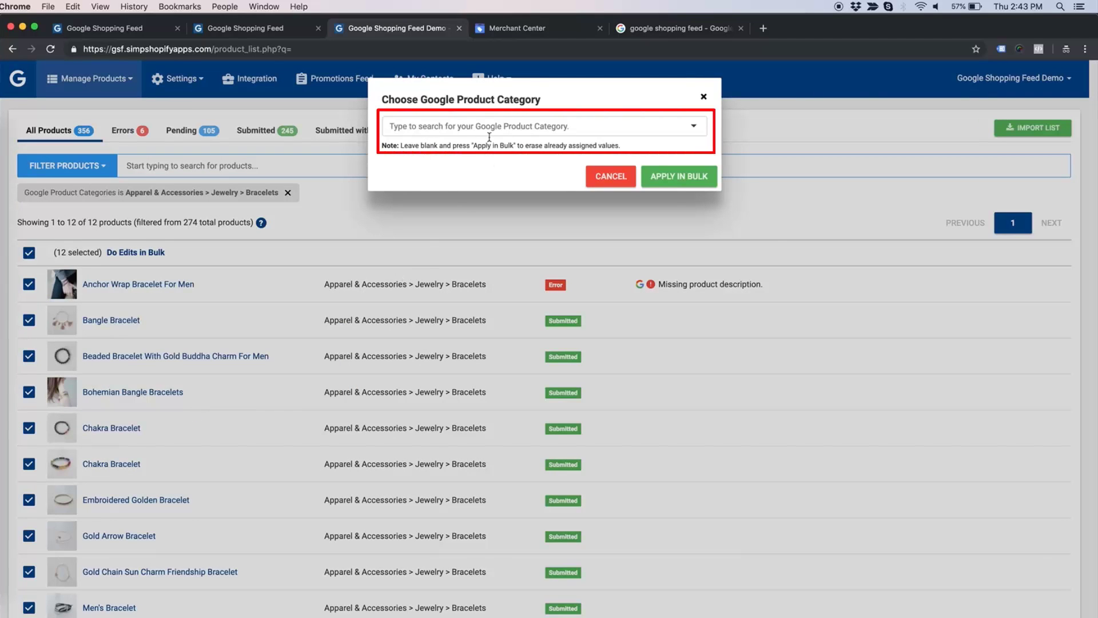
click(663, 178)
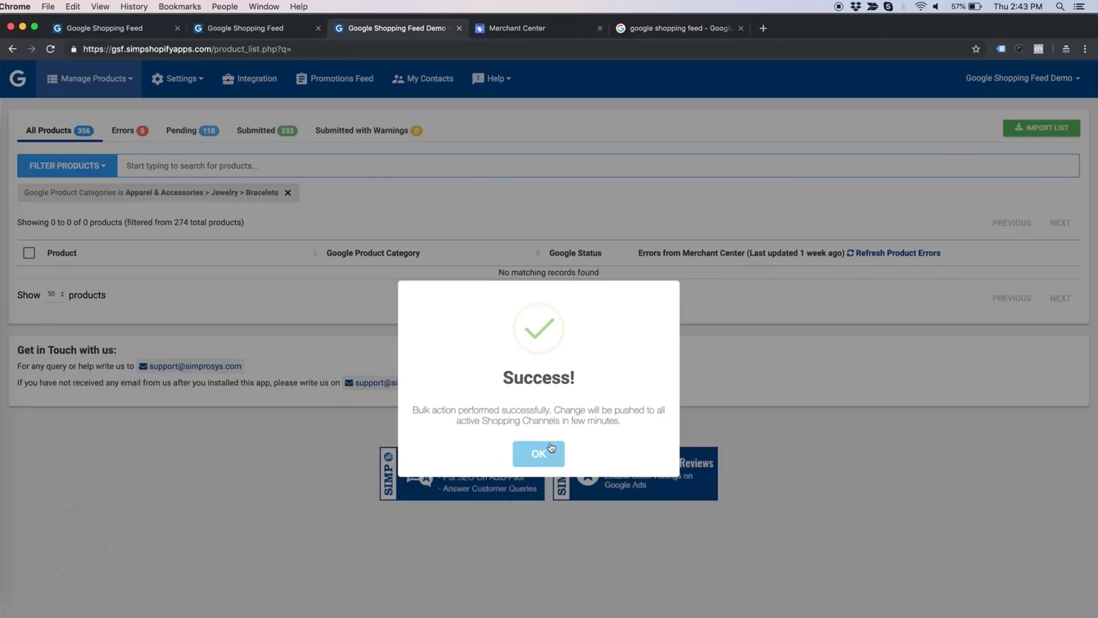
click(544, 452)
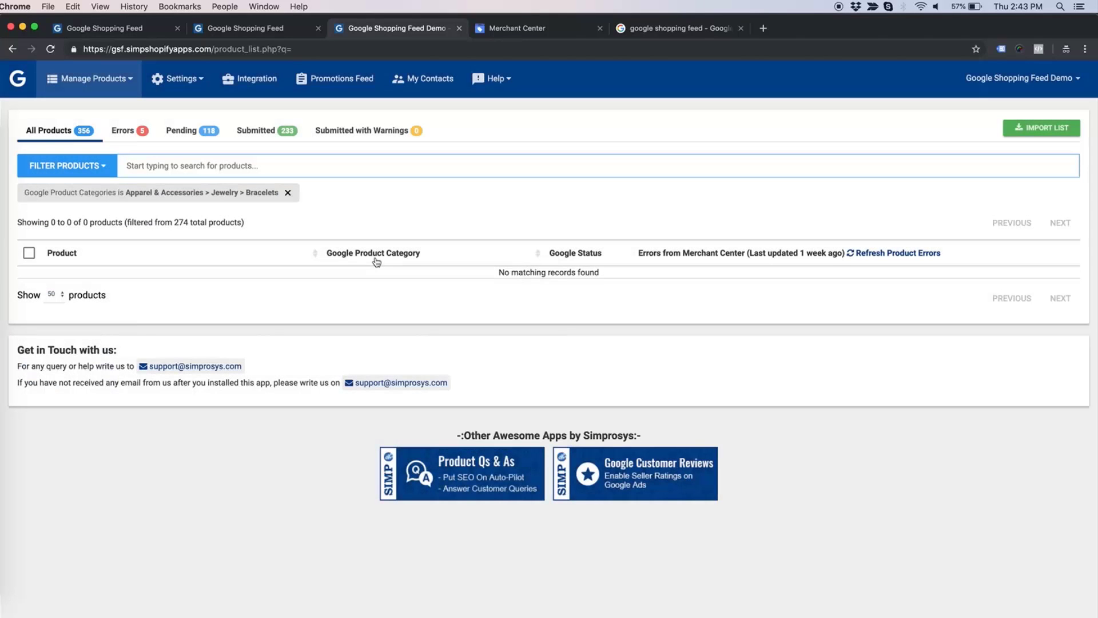
click(288, 194)
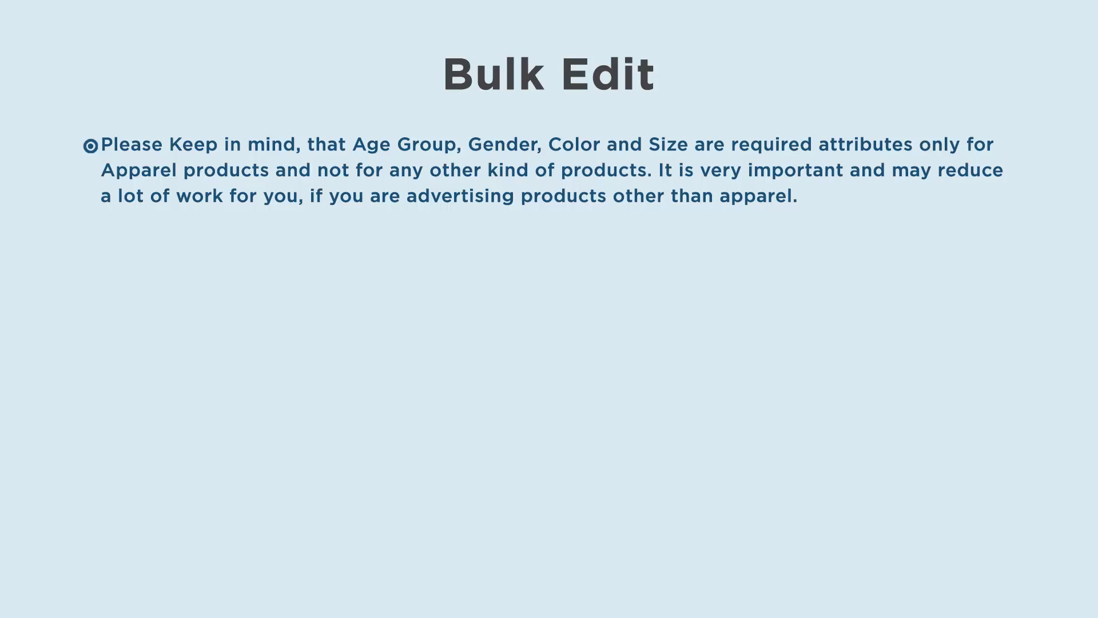
- Replace the No Category filter with a Google category filter for Jewelry > Earrings
click(205, 193)
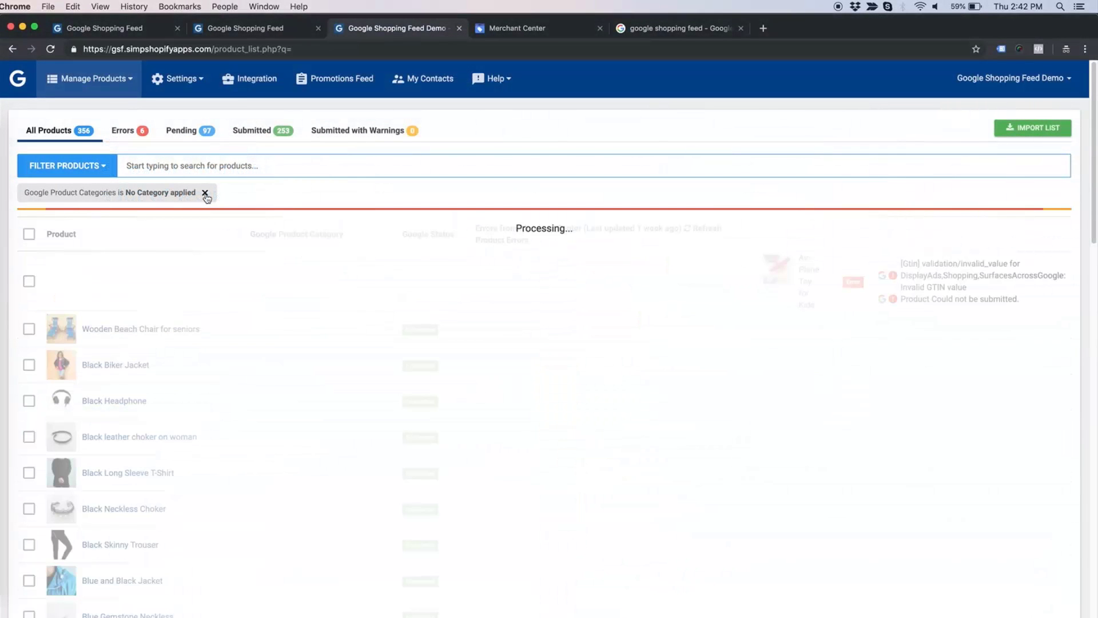
click(97, 169)
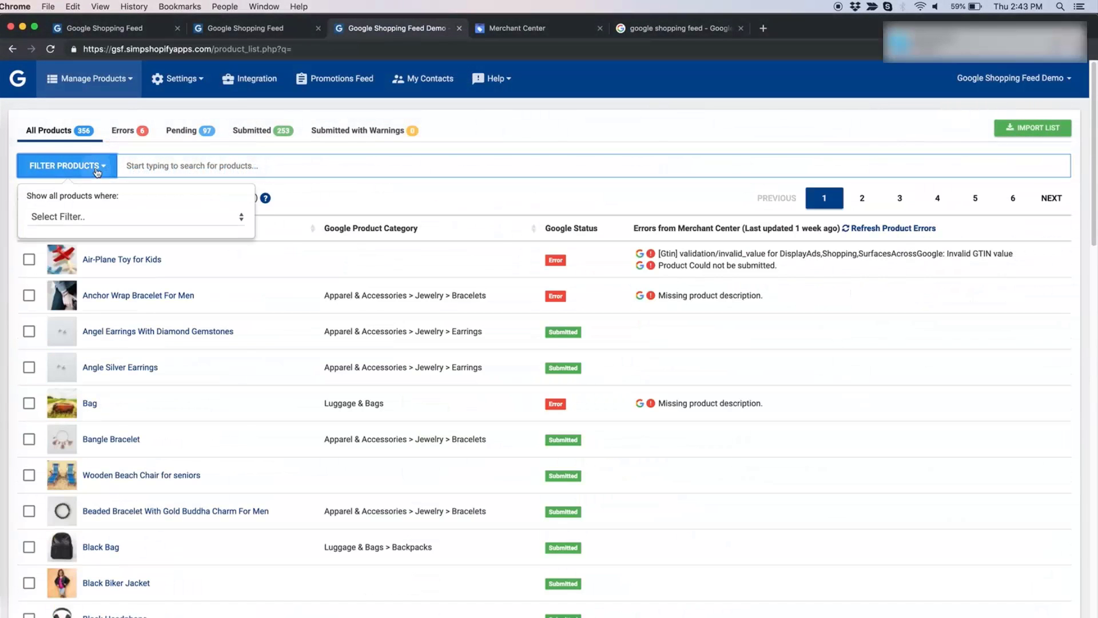
click(122, 217)
click(135, 382)
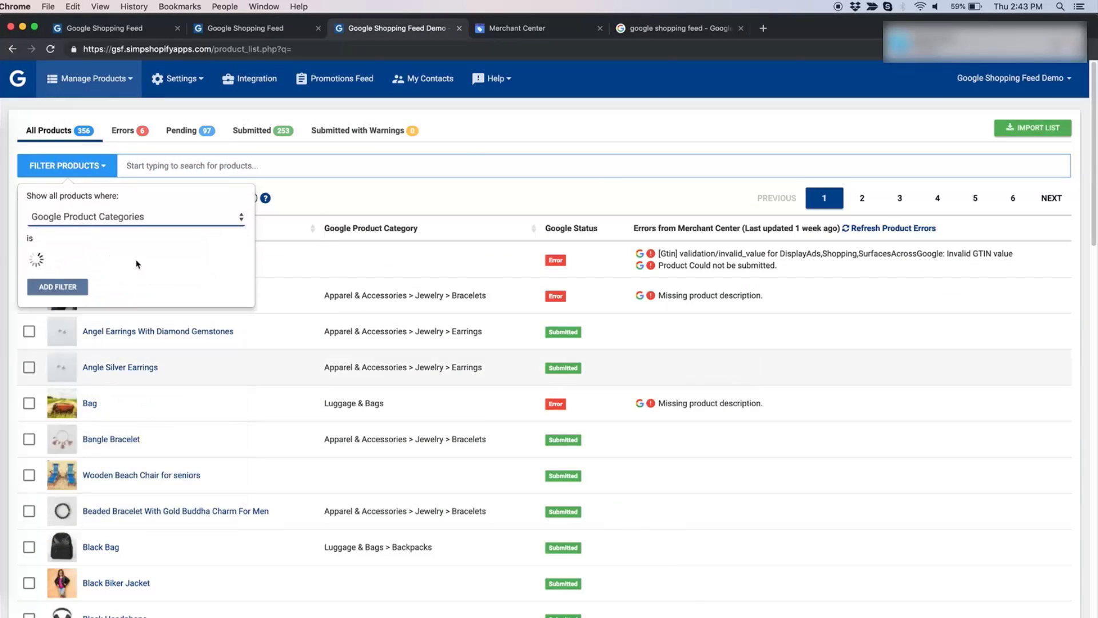
click(136, 260)
click(142, 323)
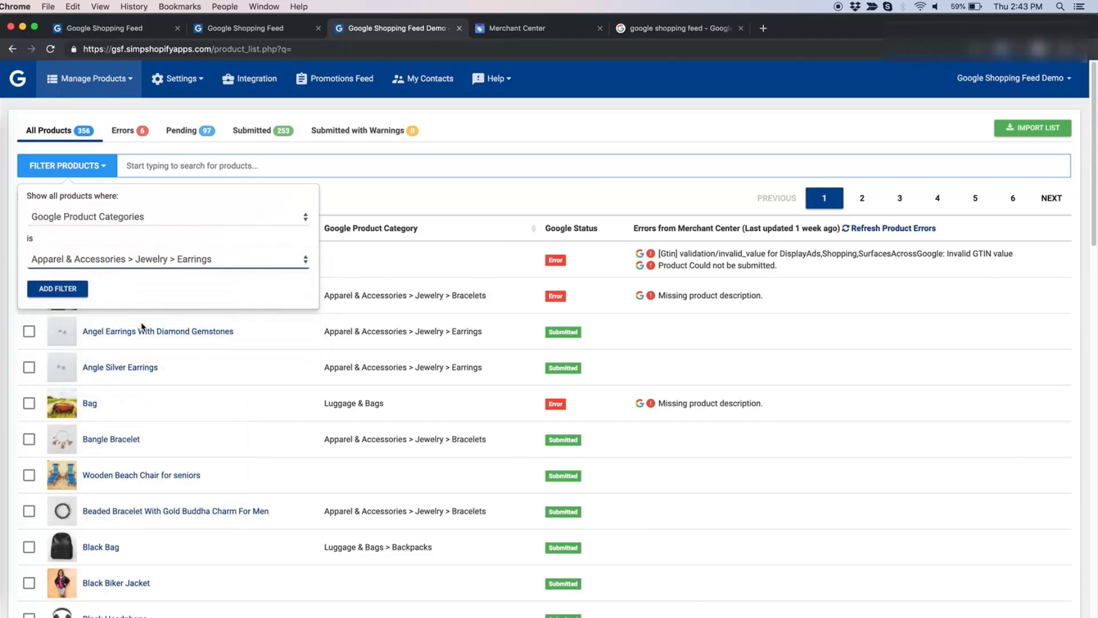
click(60, 288)
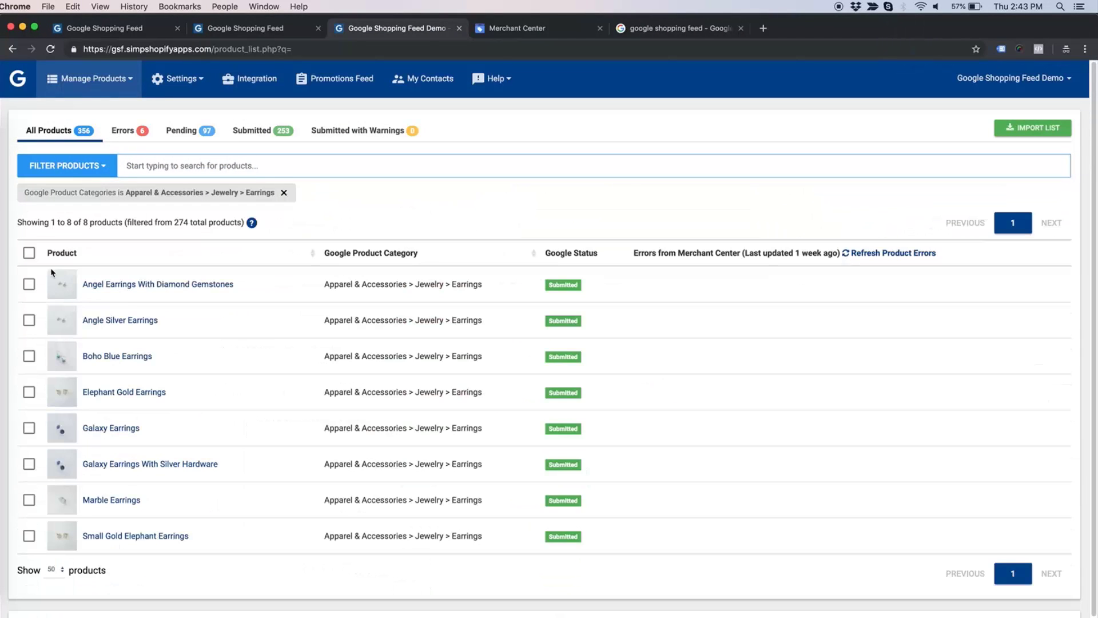
- Assign age group Adult to all 8 earrings and remove the Earrings filter
click(27, 253)
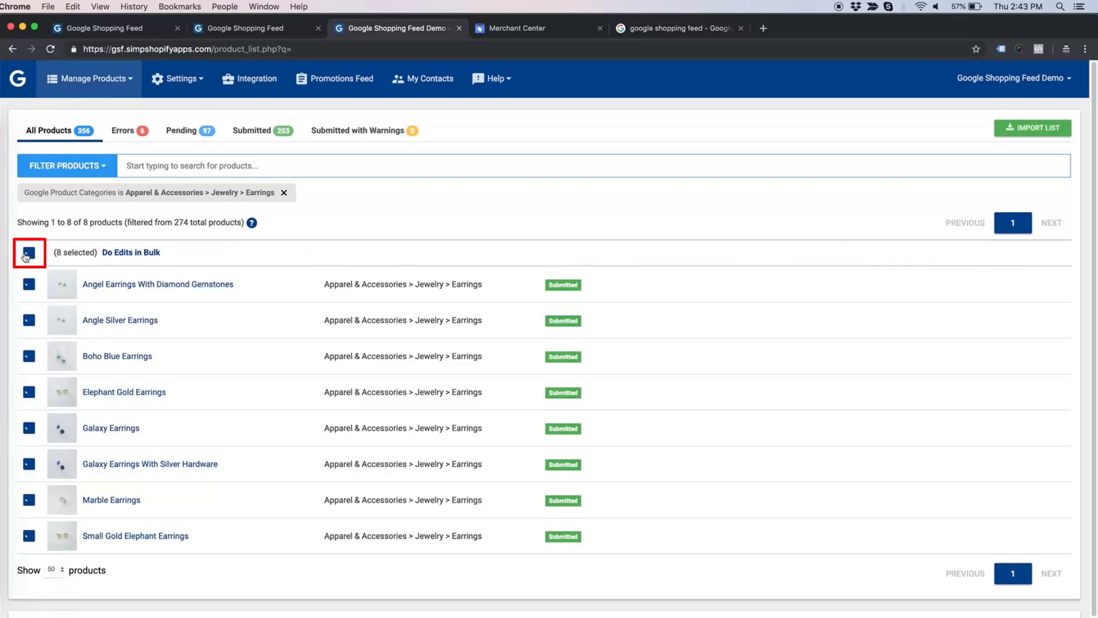
click(130, 253)
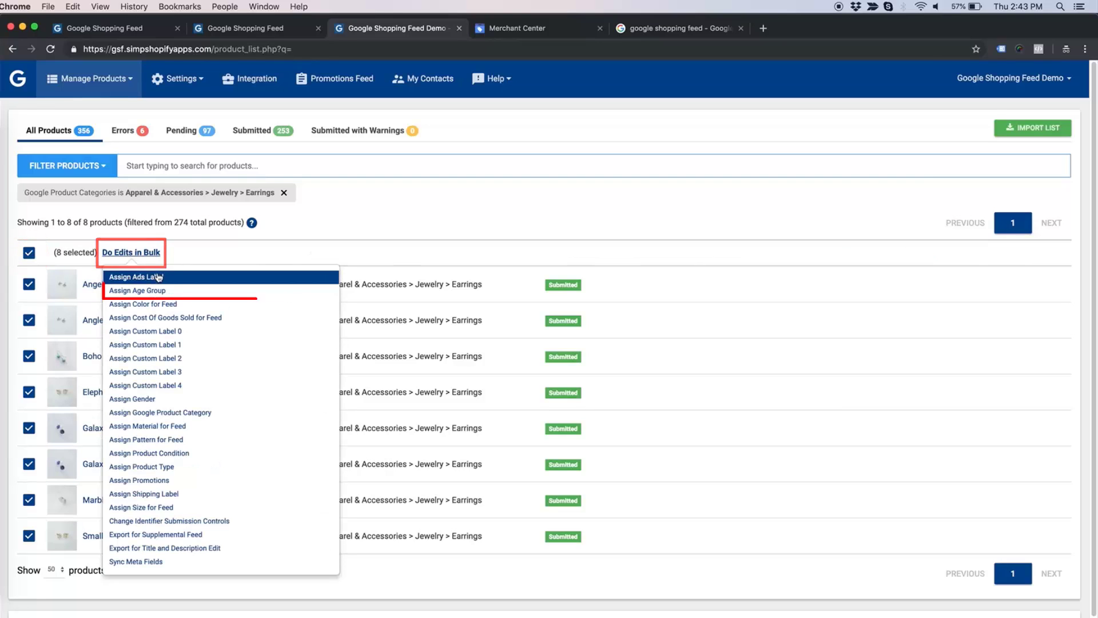
click(137, 291)
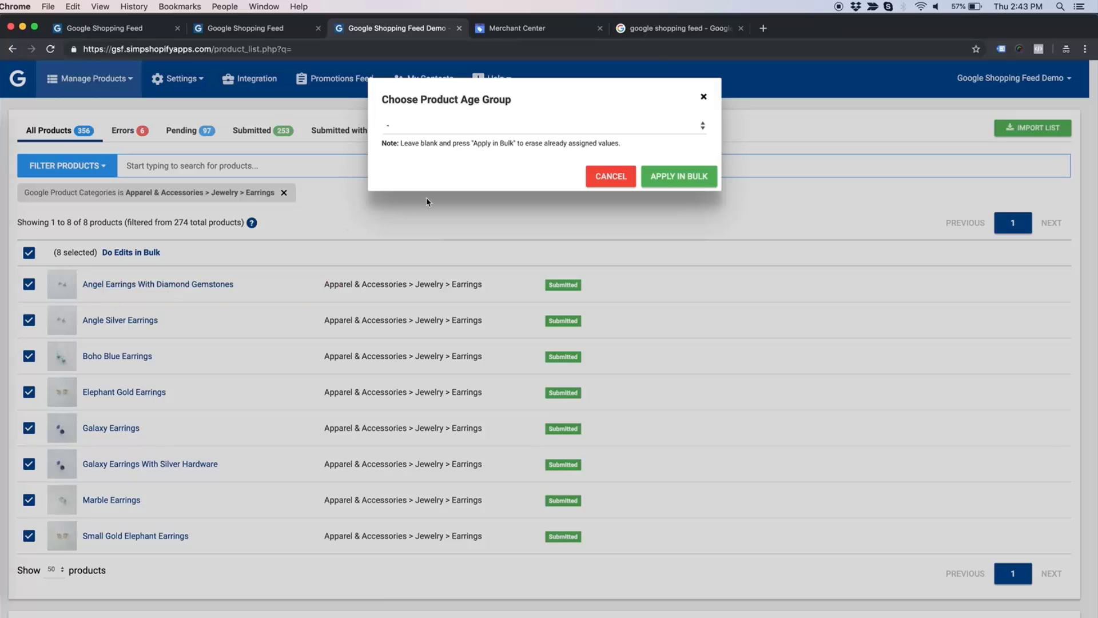
click(475, 129)
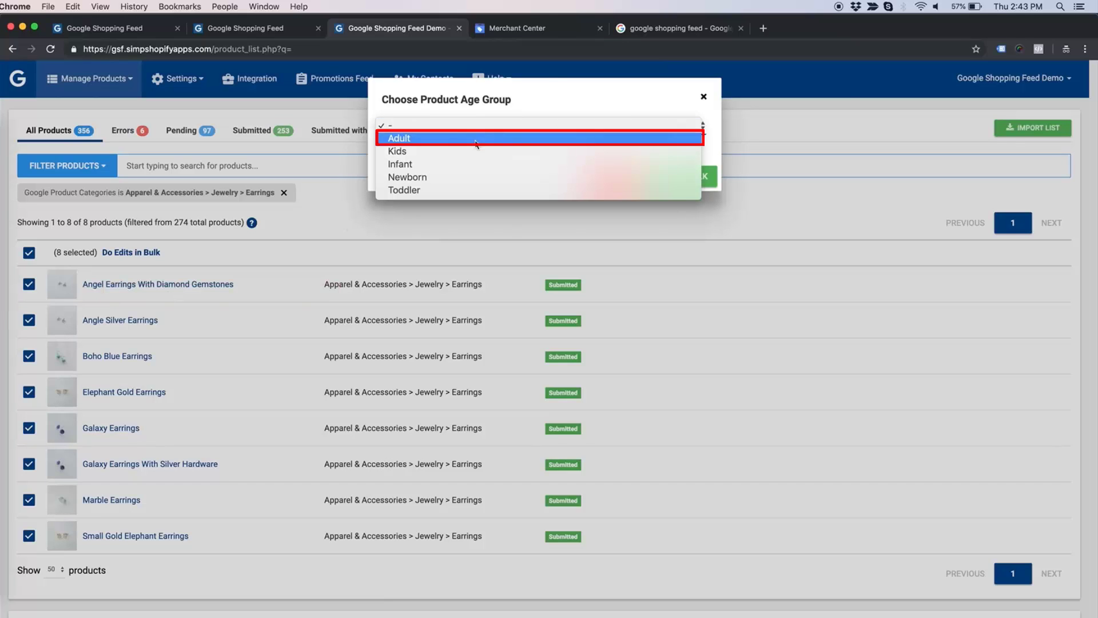
click(521, 138)
click(692, 182)
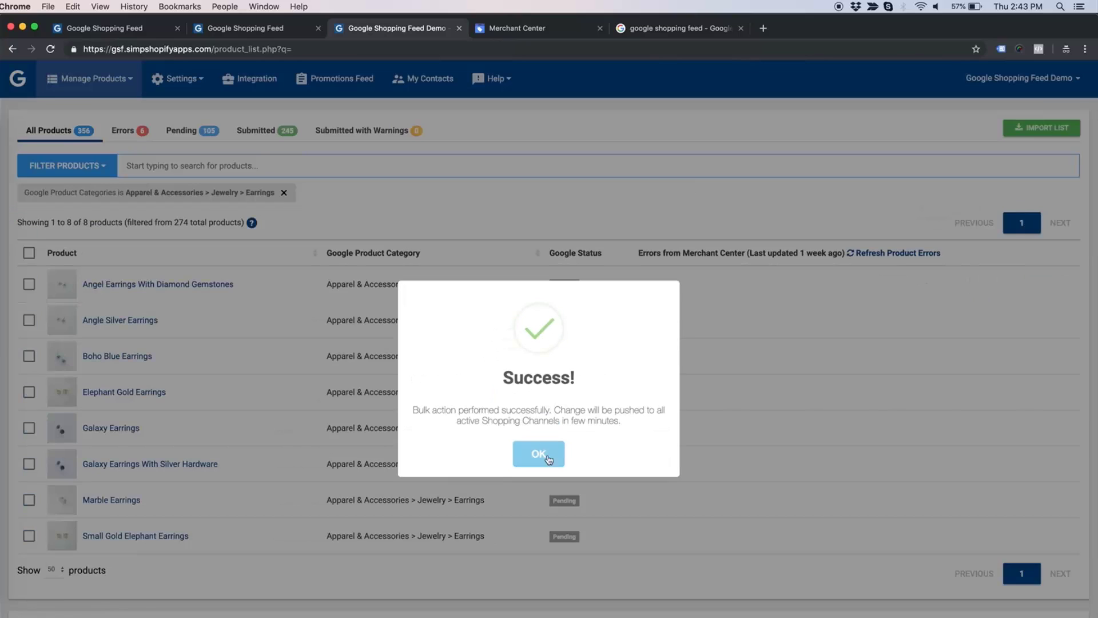
click(539, 455)
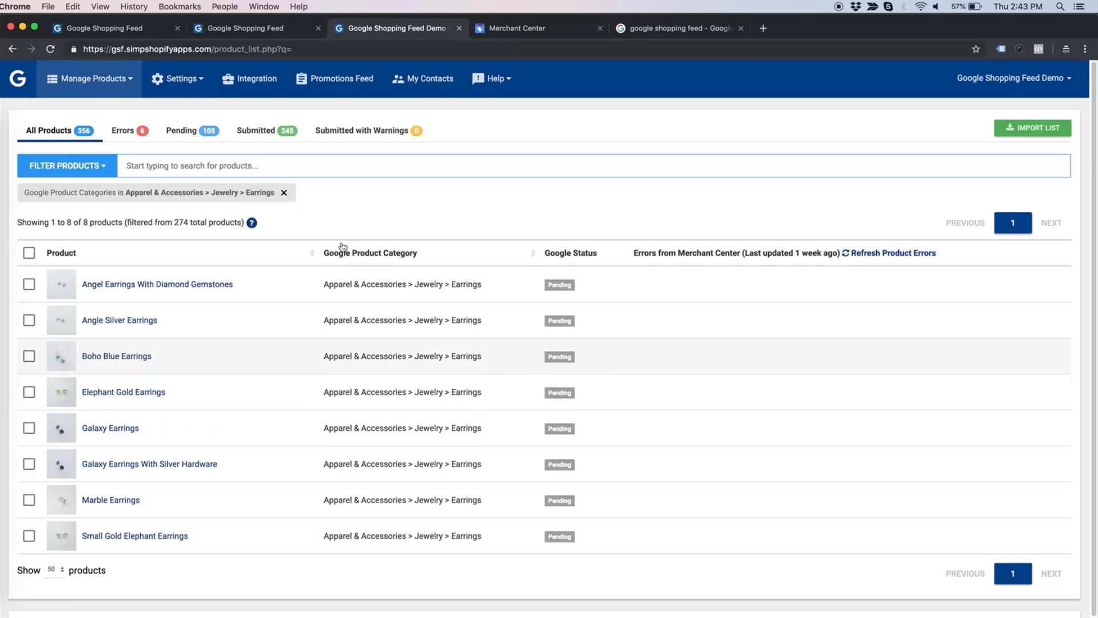
click(284, 193)
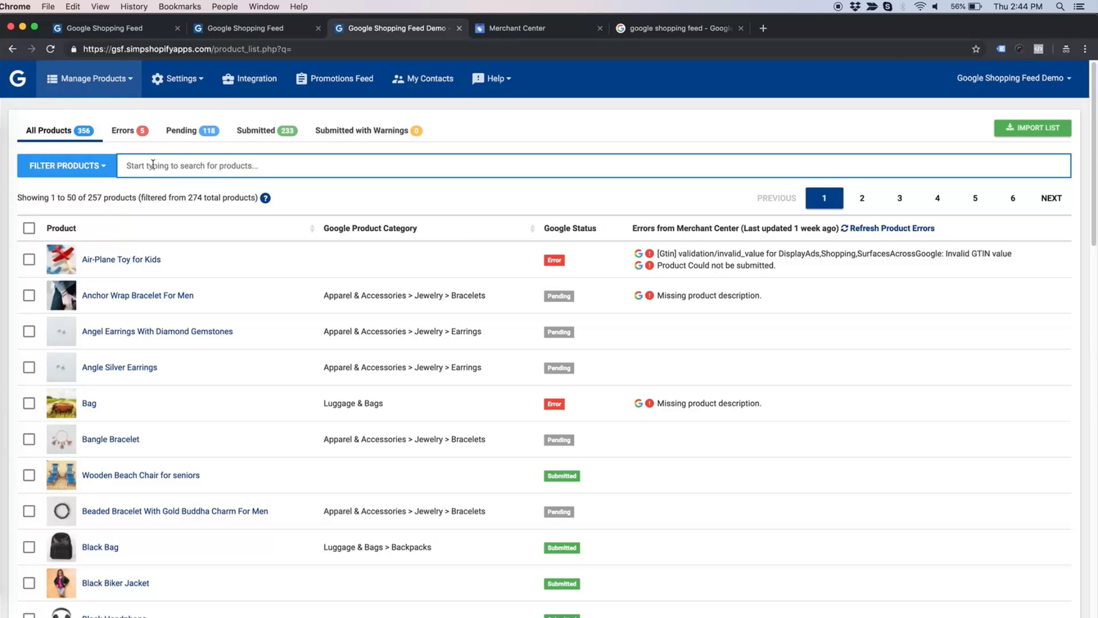
- Search for 'jeans' and select all 98 results, keeping the Jeans Jacket included
click(152, 165)
text(jean)
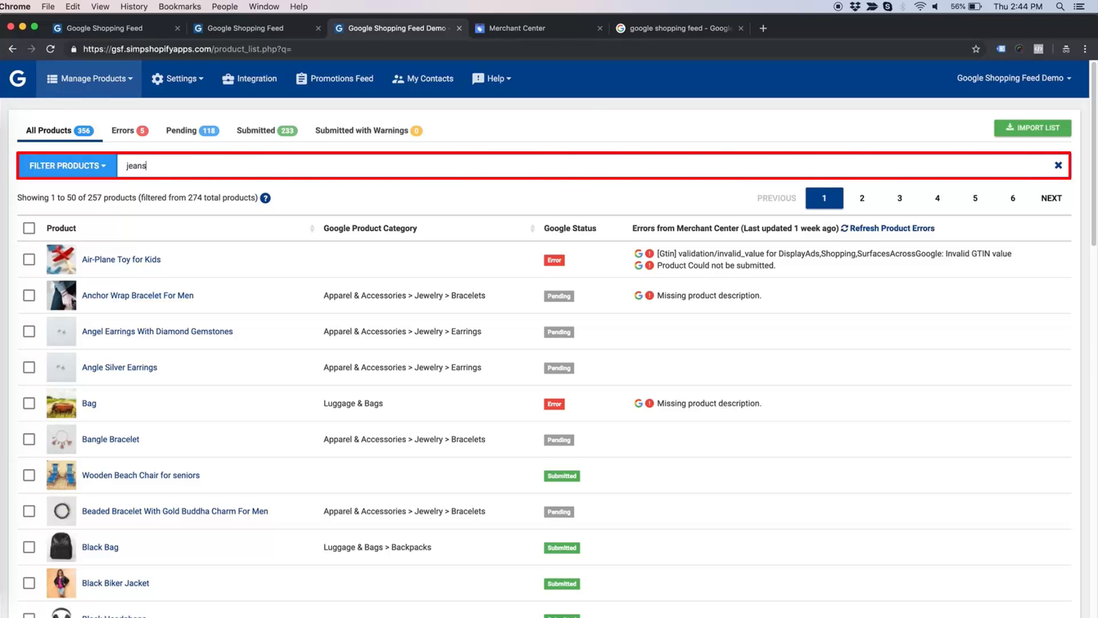
text(s)
key(Return)
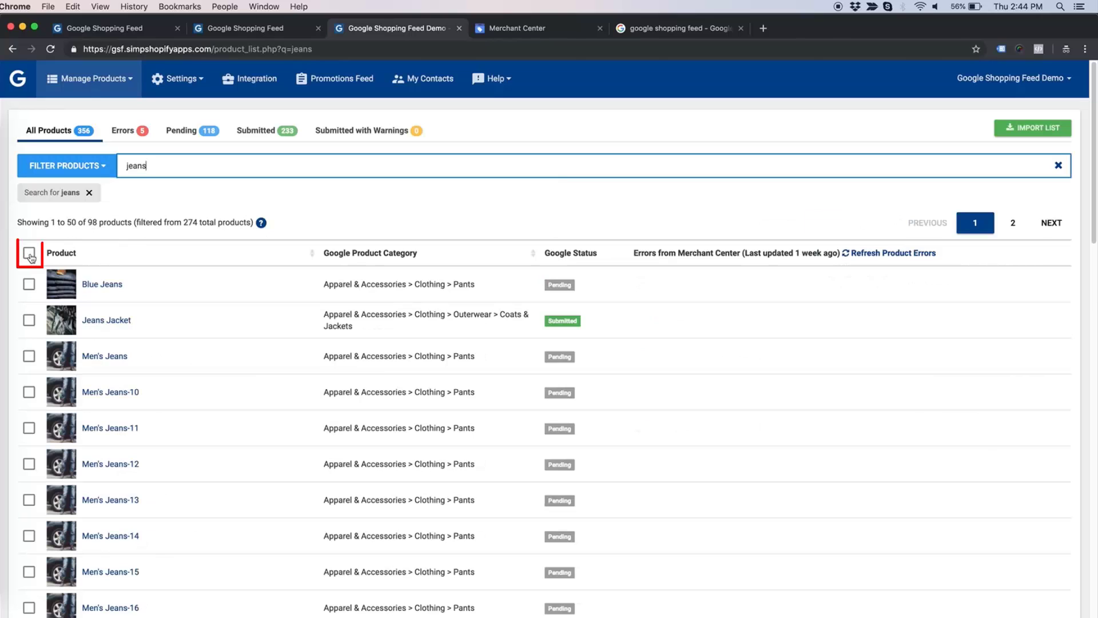
click(28, 254)
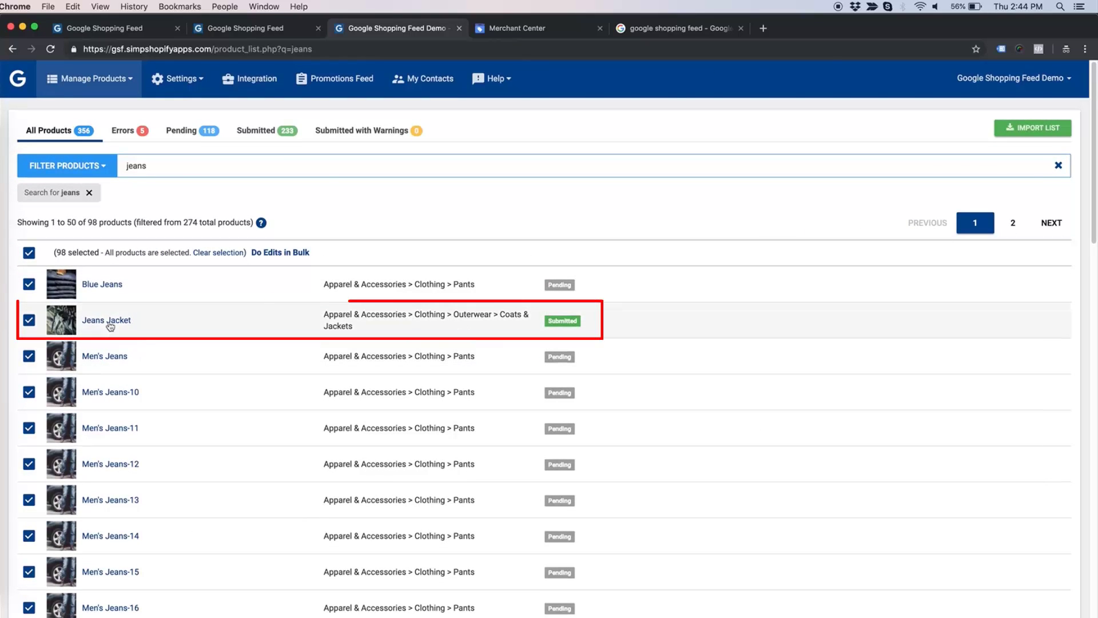
click(29, 322)
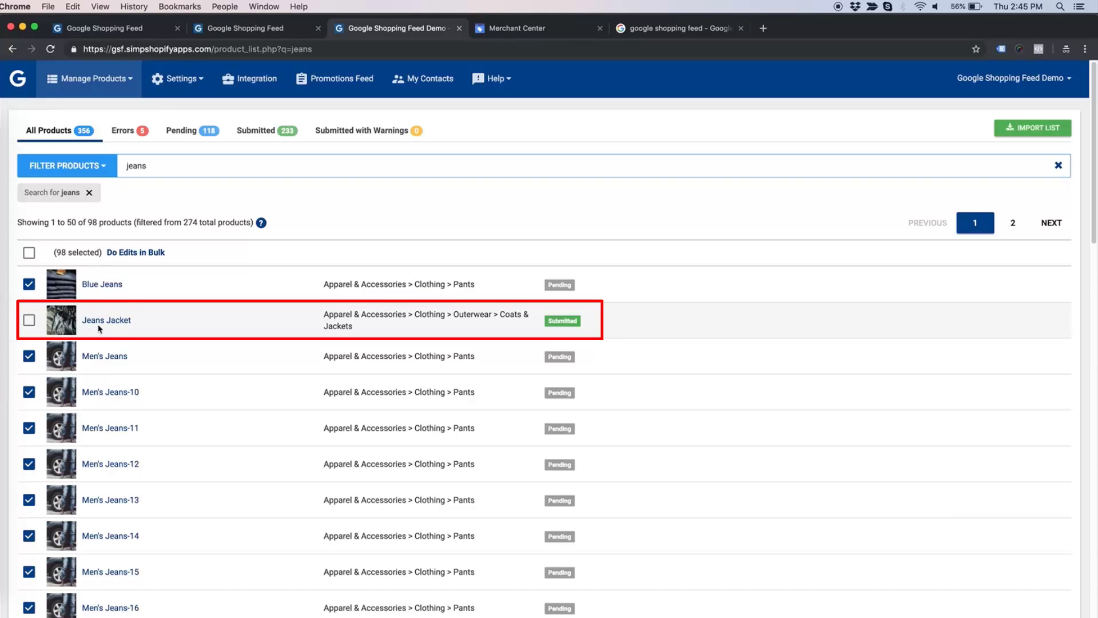
click(29, 320)
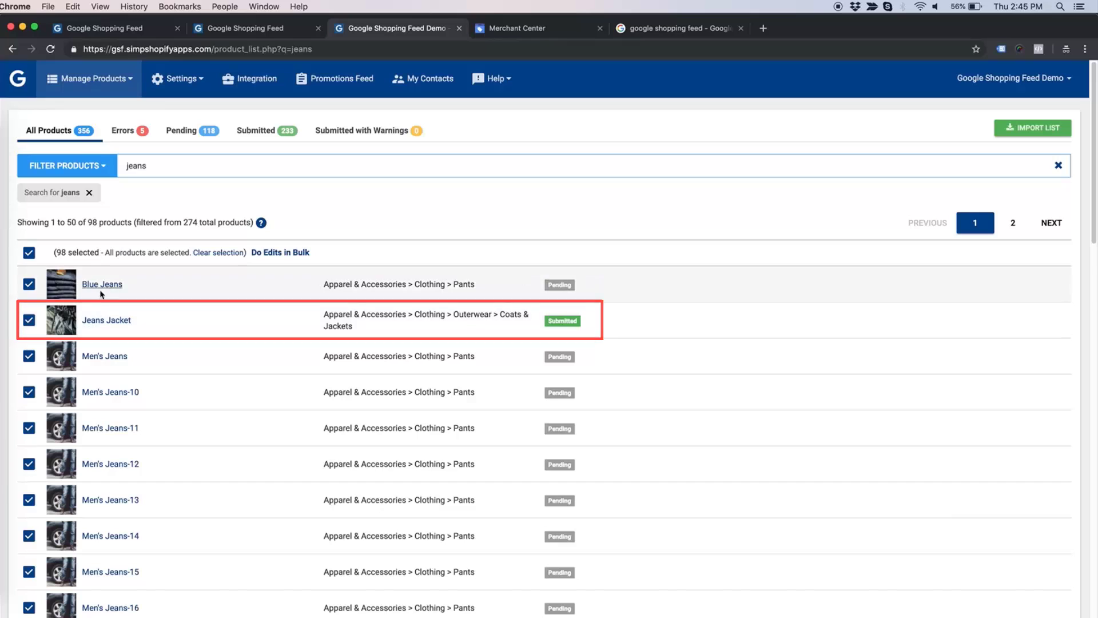
- Bulk-assign age group Adult to the selected jeans products and clear the search
click(279, 253)
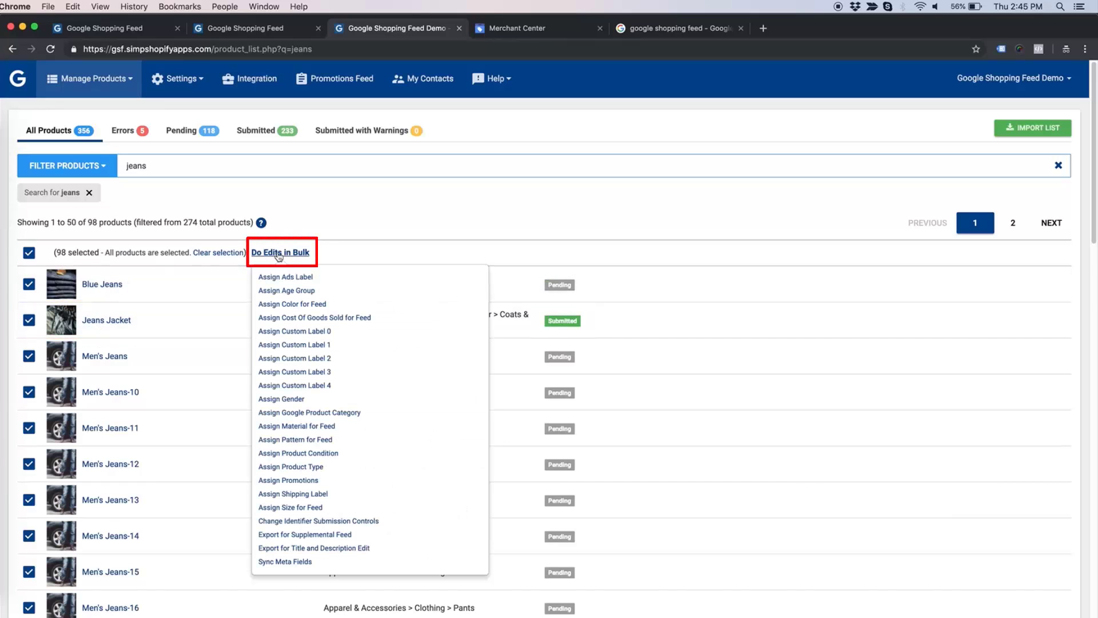
click(286, 290)
click(424, 136)
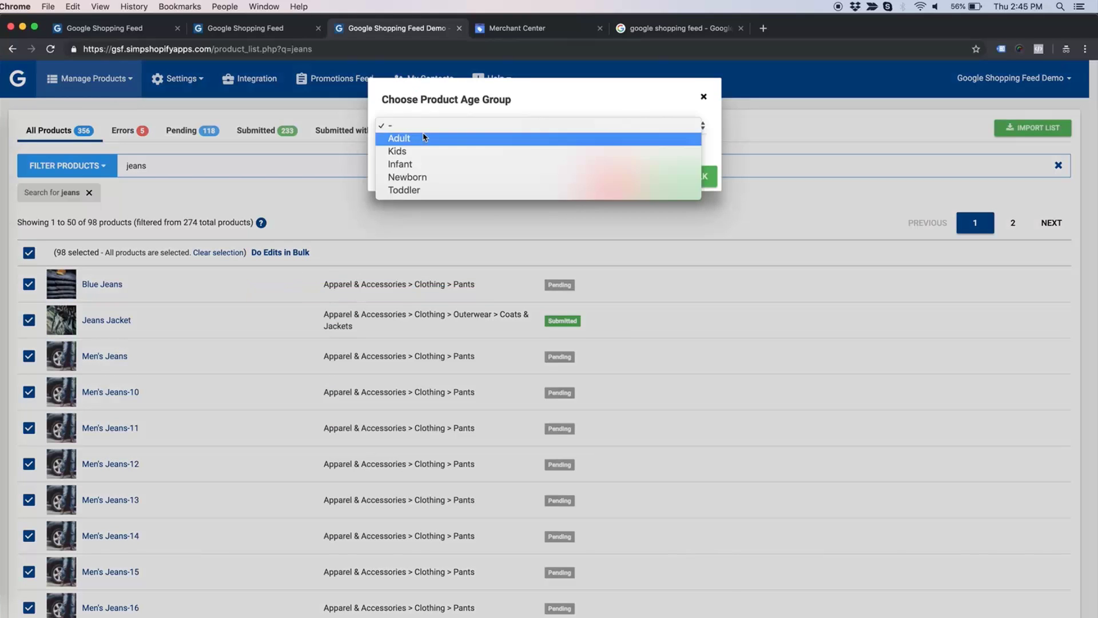
click(424, 137)
click(687, 178)
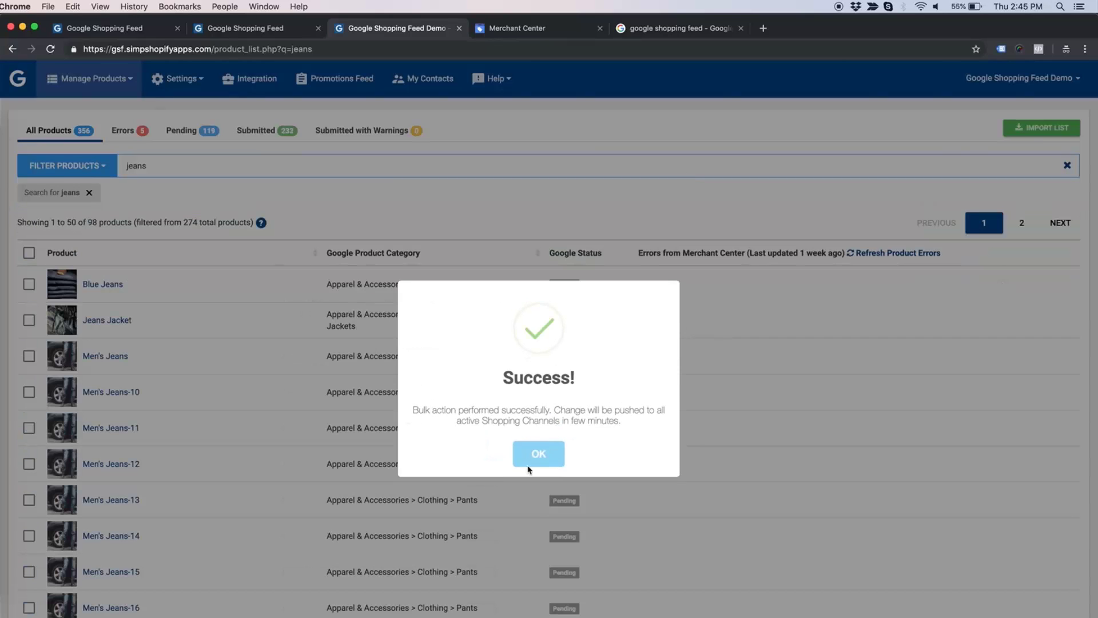
click(532, 455)
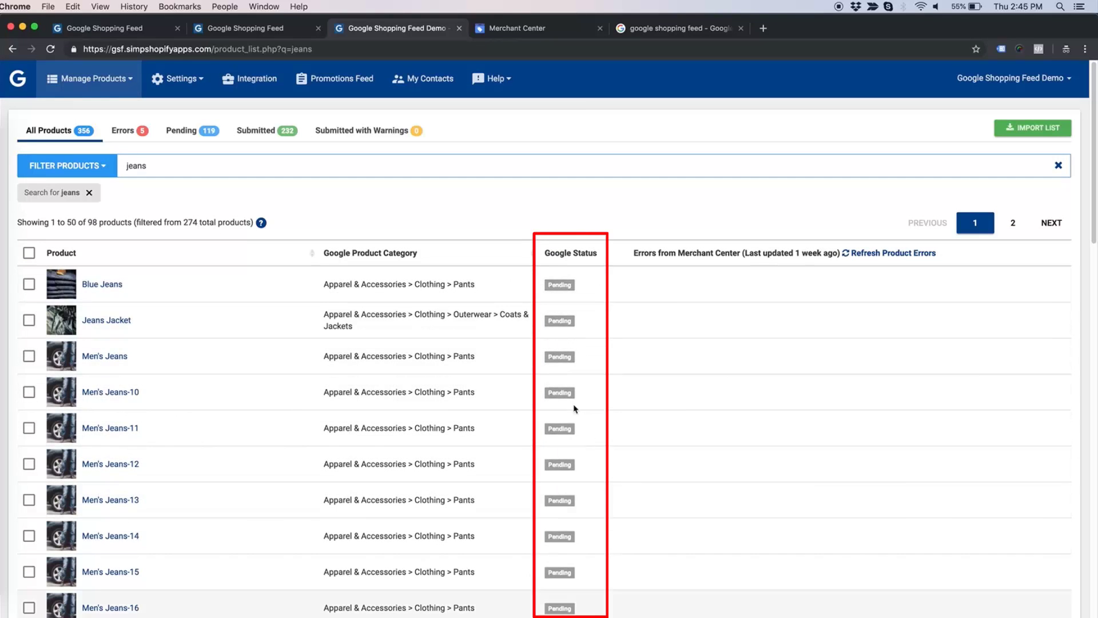
click(90, 193)
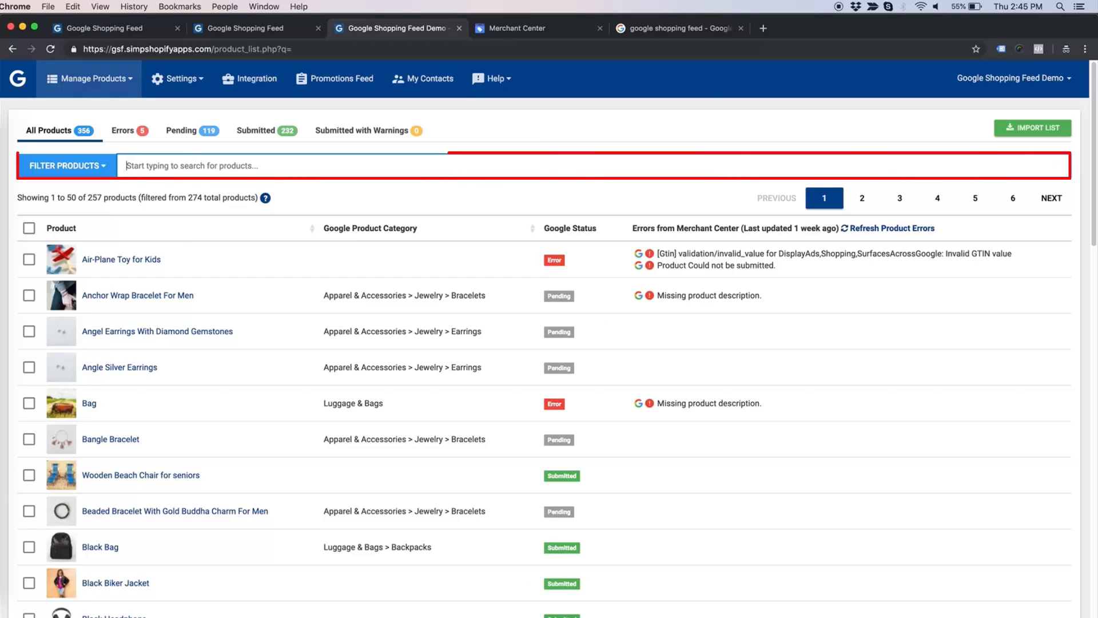
- Search for 'jacket' and open Black Biker Jacket and Blue and Black Jacket in new tabs
text(jac)
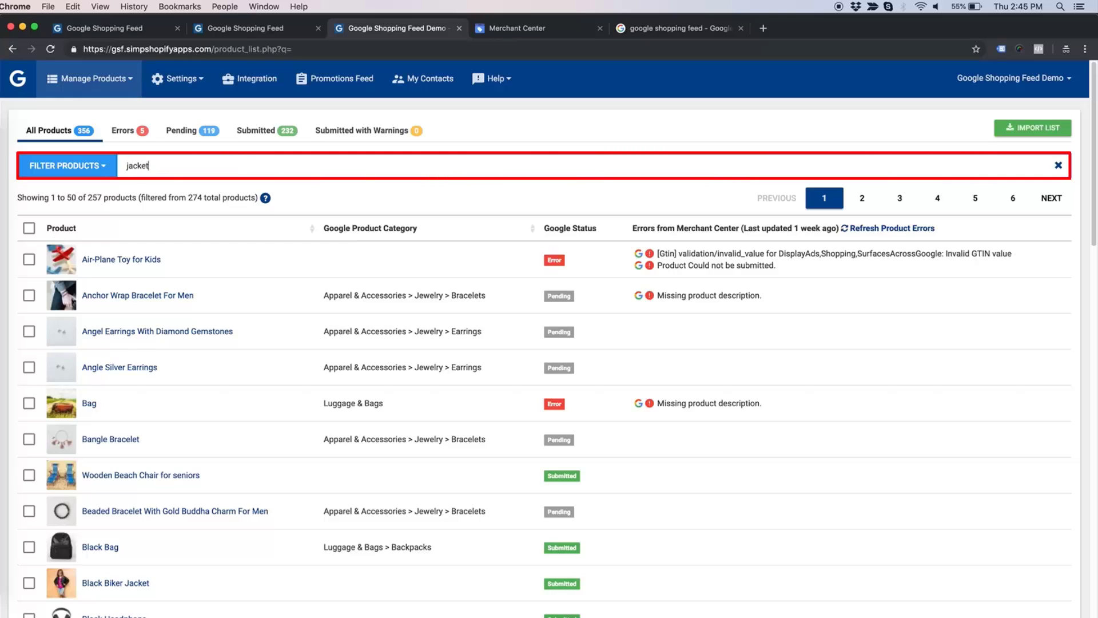
text(ket)
key(Return)
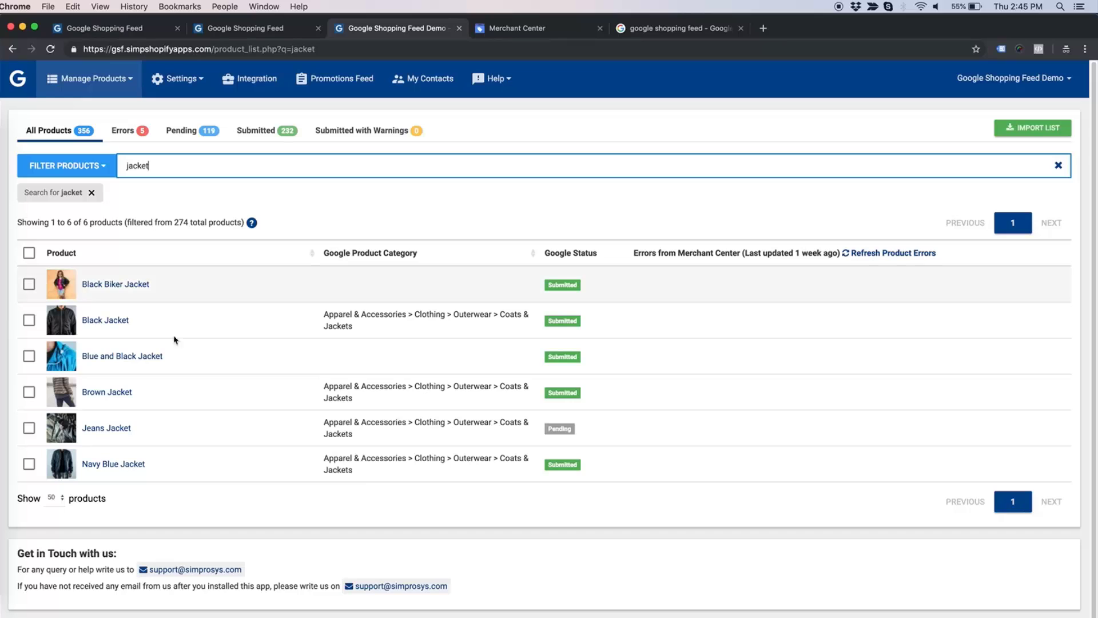
super+click(124, 356)
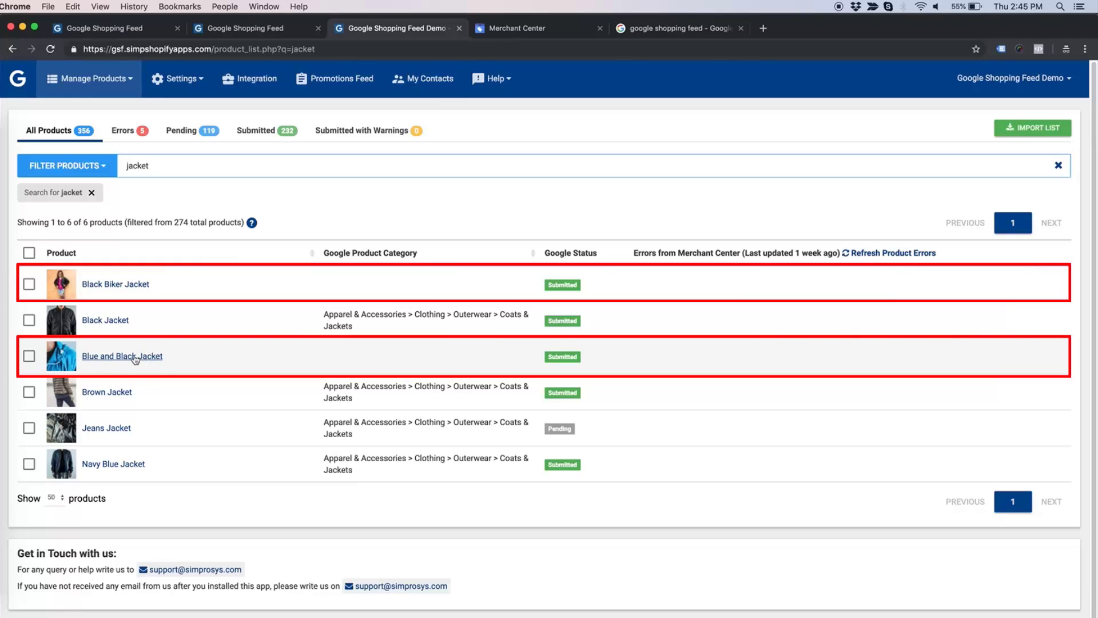
super+click(116, 284)
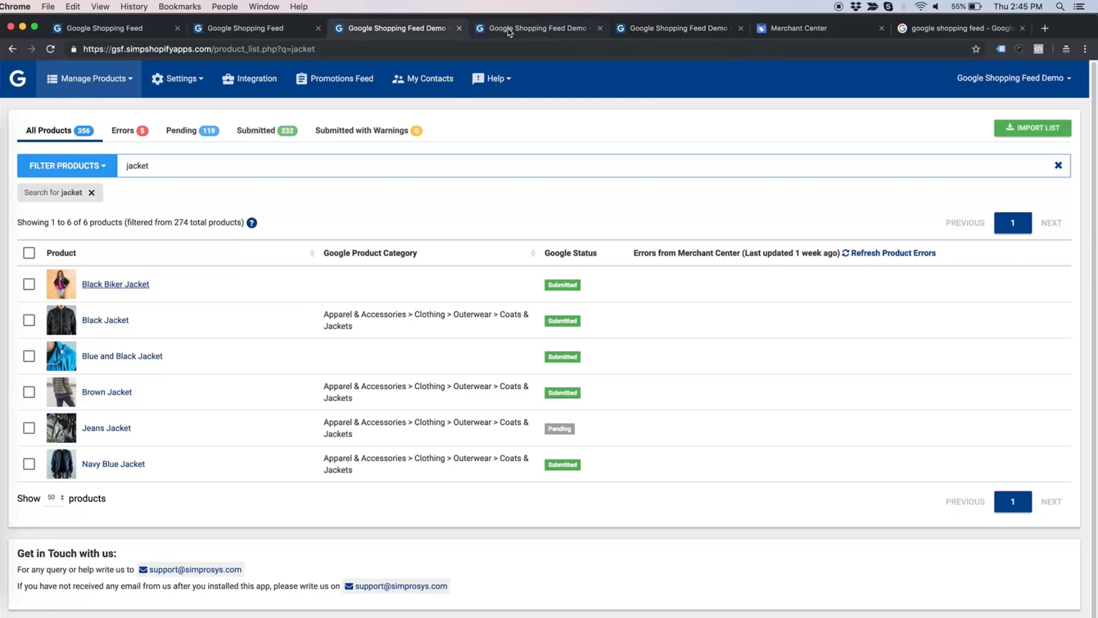
- Review both jackets' product pages, then return to the list and select all six jackets
click(508, 29)
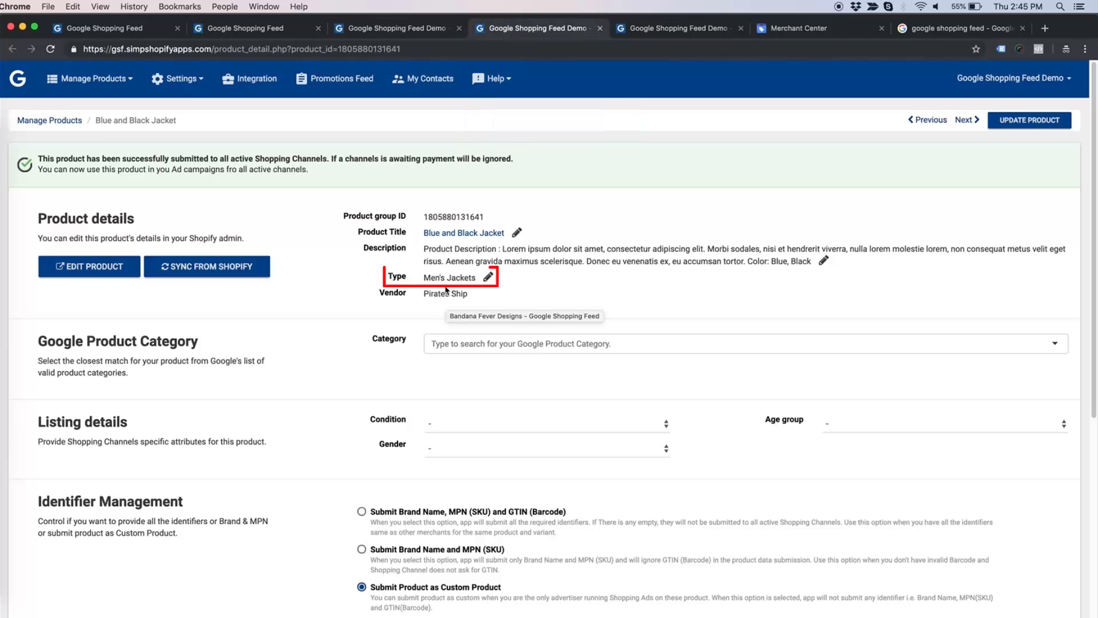
click(644, 29)
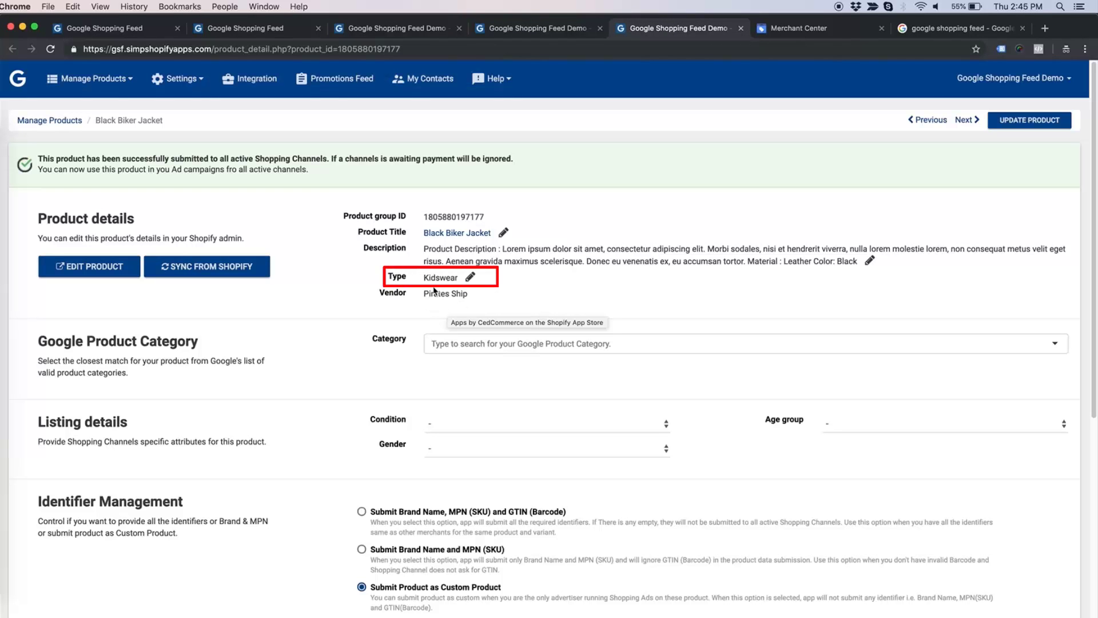
click(532, 27)
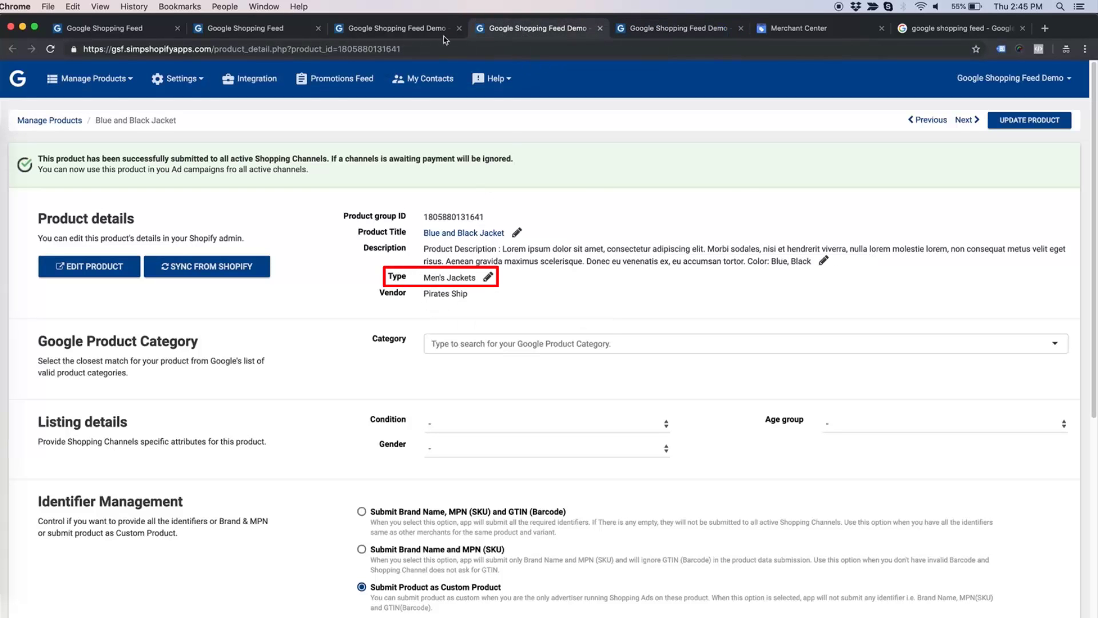
click(408, 27)
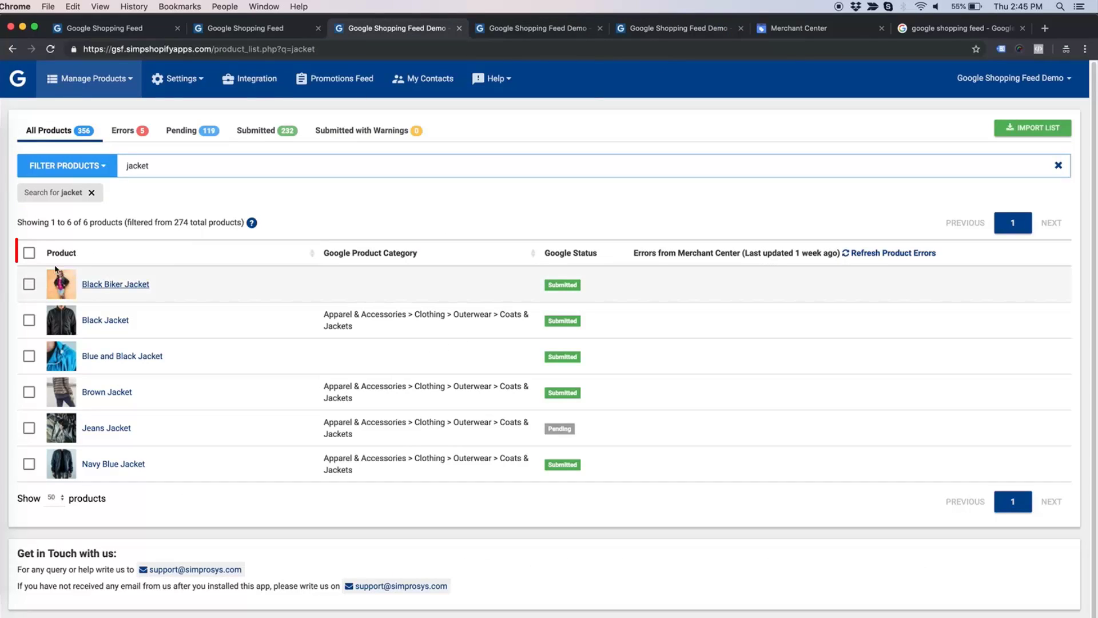
click(28, 253)
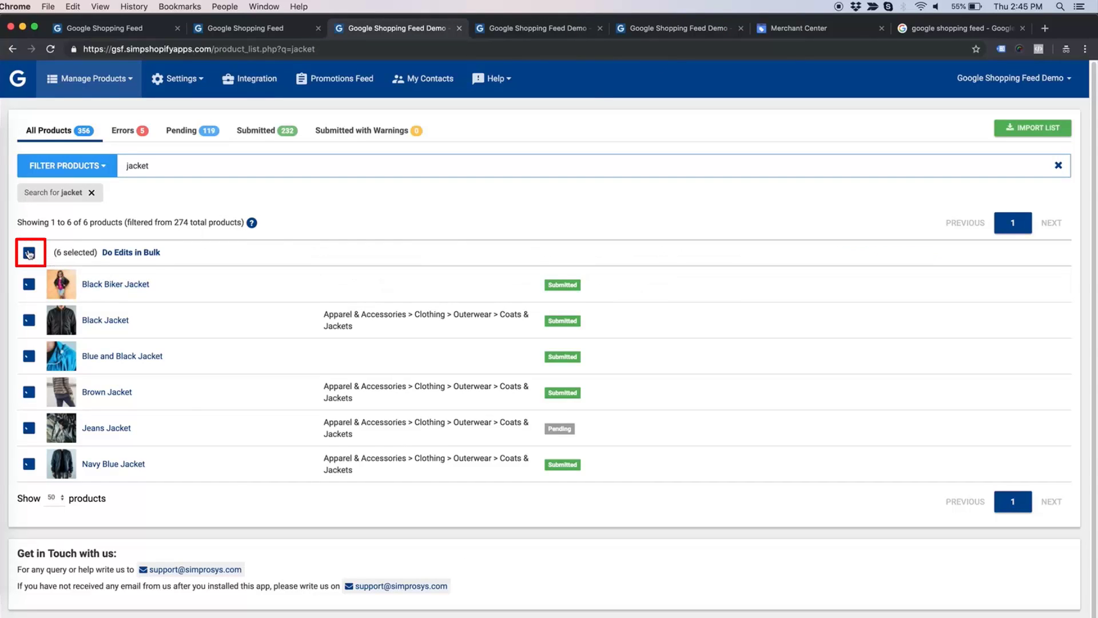
- Bulk-assign Apparel & Accessories > Clothing > Outerwear > Coats & Jackets to all six jackets
click(137, 252)
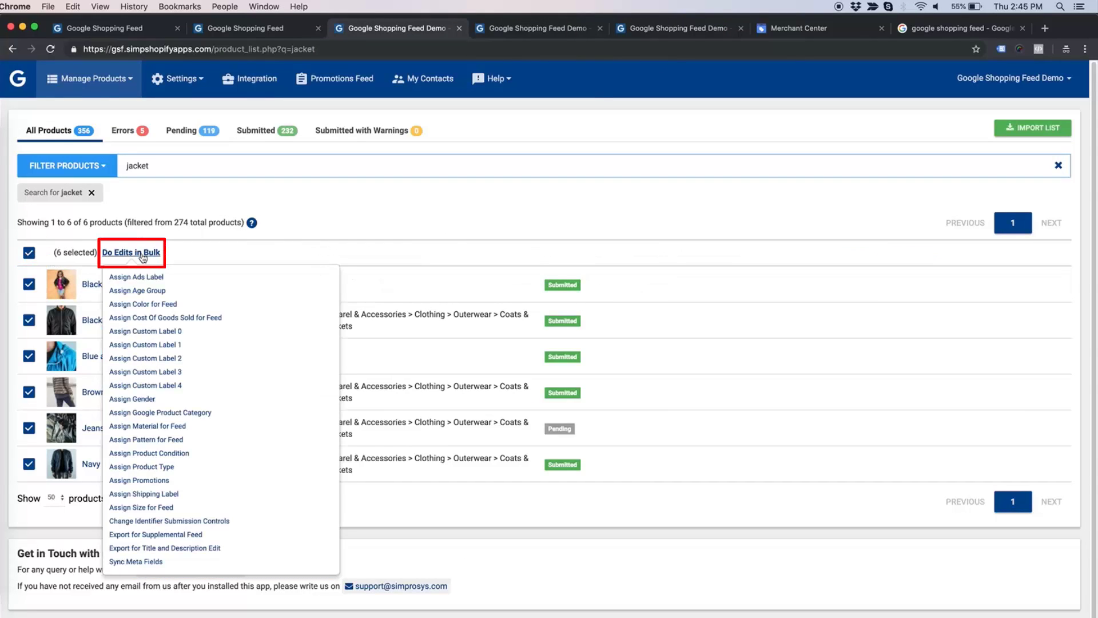
click(203, 412)
click(543, 125)
text(jacket)
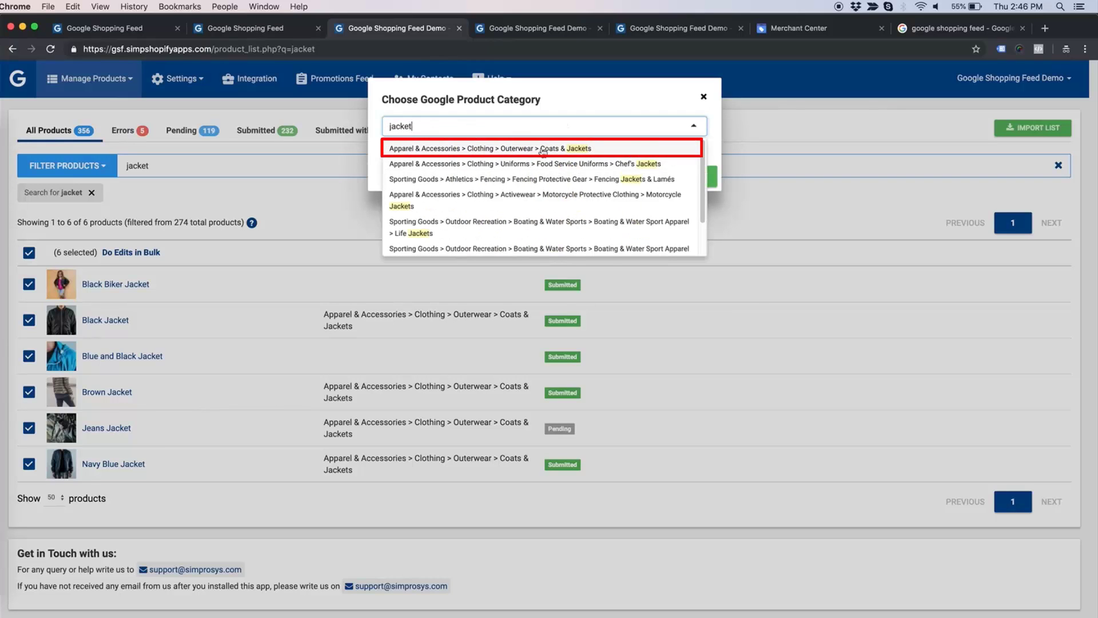
click(542, 150)
click(678, 177)
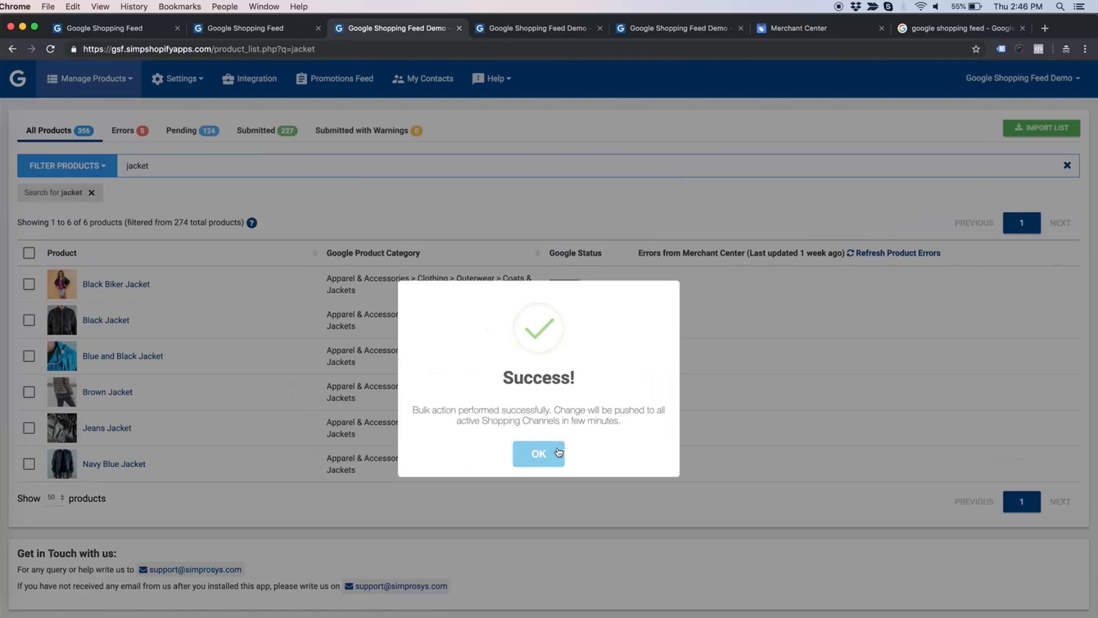
click(558, 451)
click(29, 252)
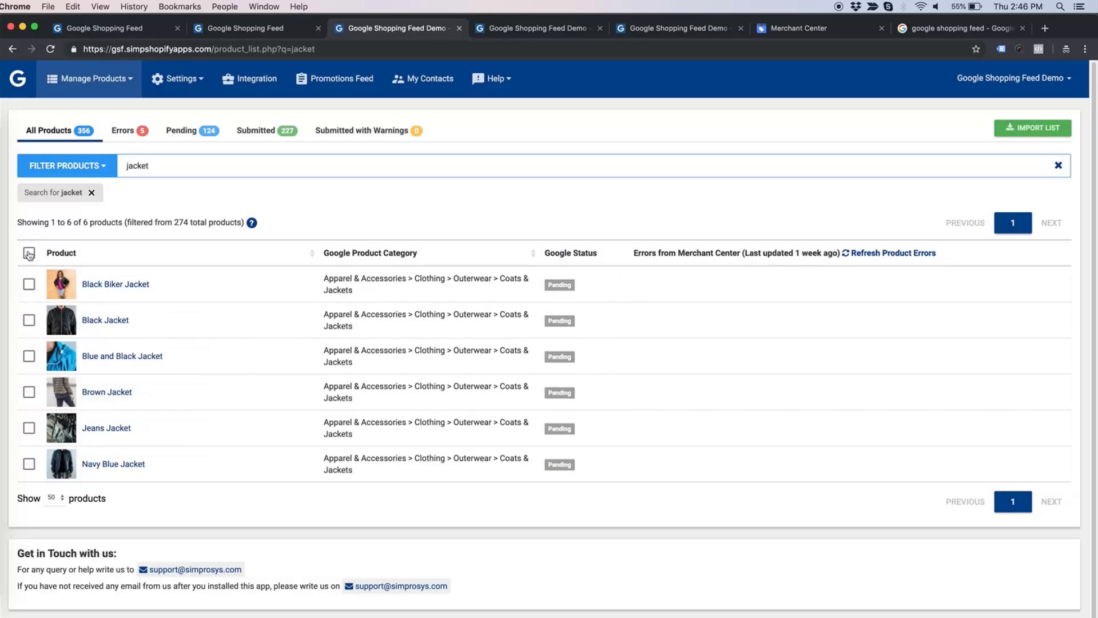
- Assign age group Adult to the five jackets other than Black Biker Jacket
click(29, 283)
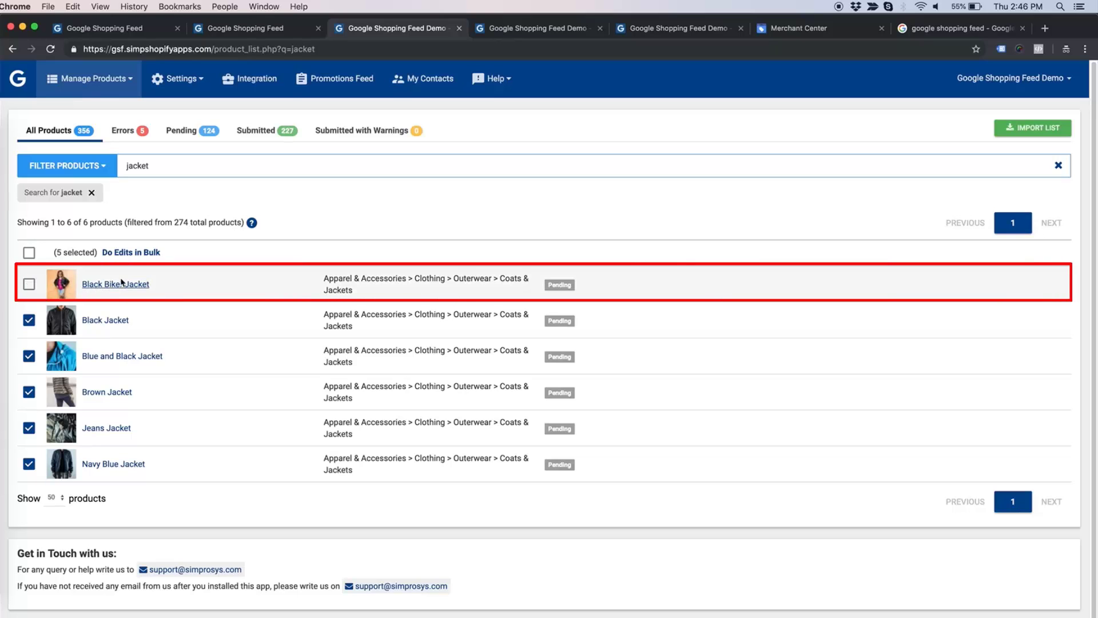
click(138, 253)
click(169, 292)
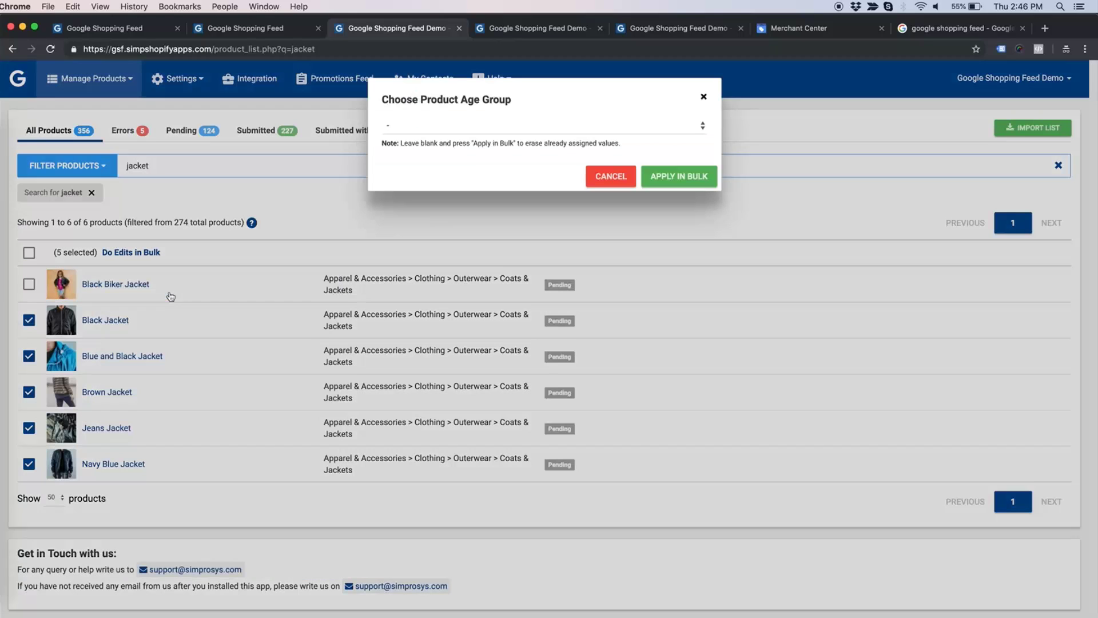
click(438, 126)
click(446, 137)
click(681, 178)
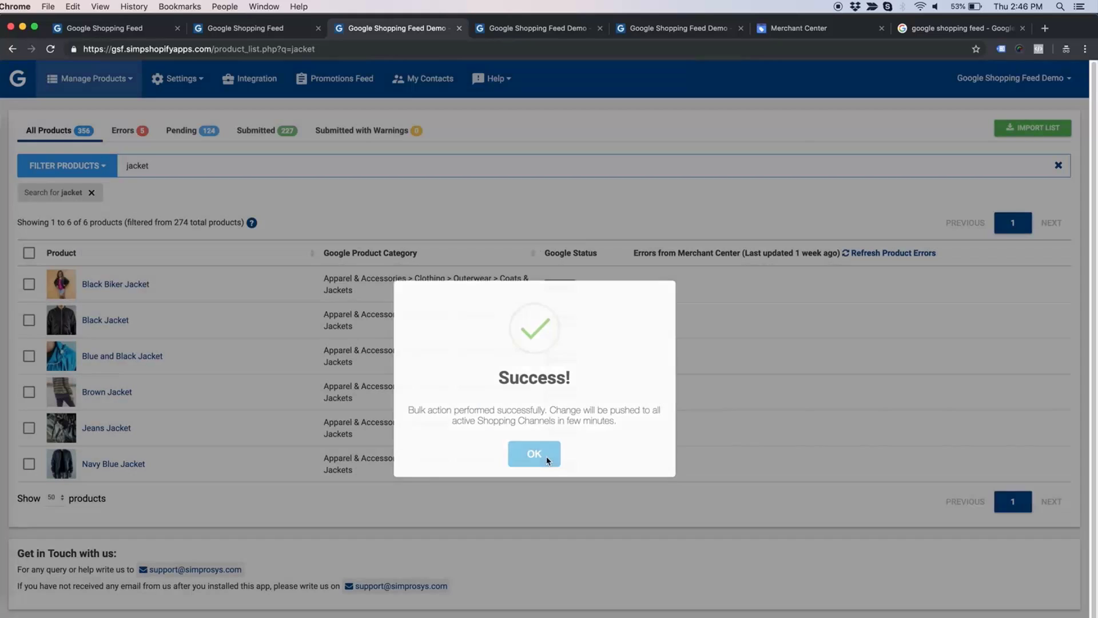
click(534, 453)
- Assign age group Kids to the Black Biker Jacket alone
click(29, 283)
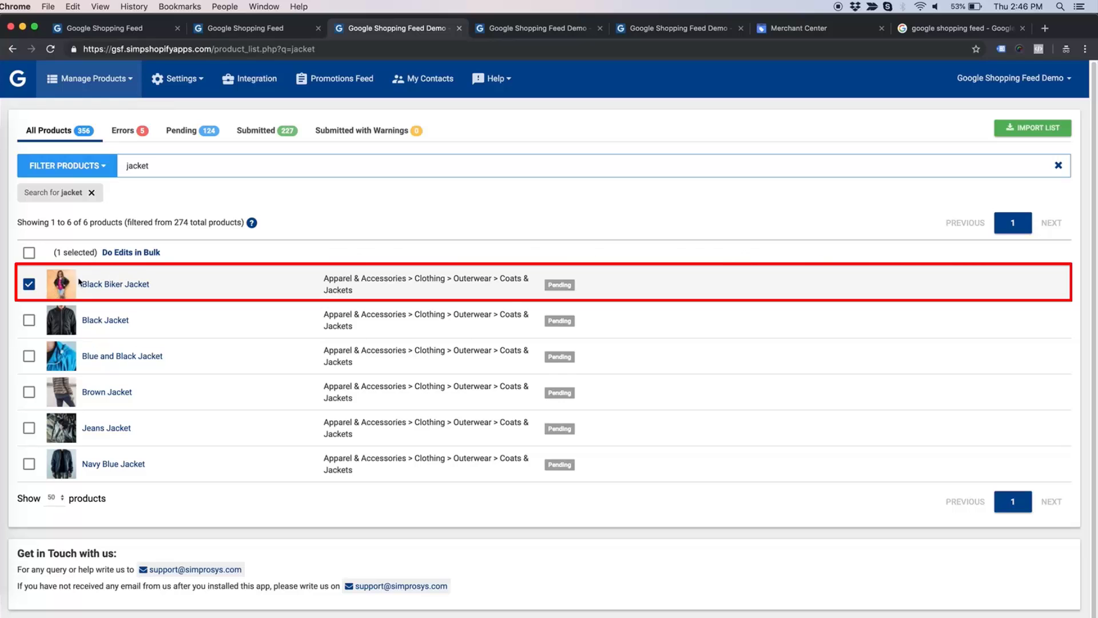
click(143, 252)
click(185, 292)
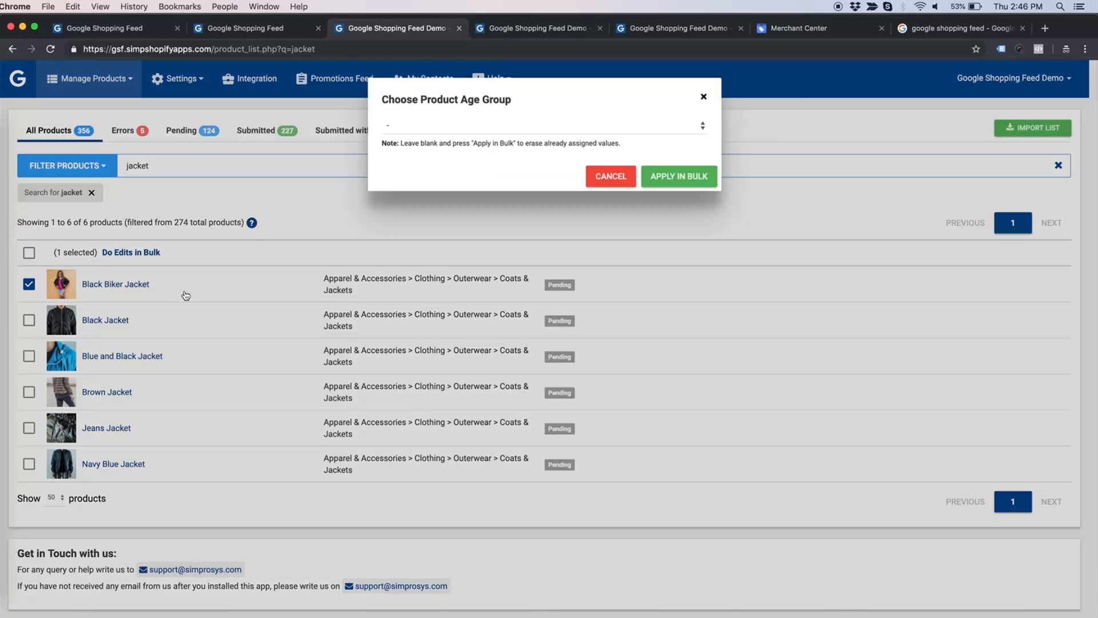
click(489, 129)
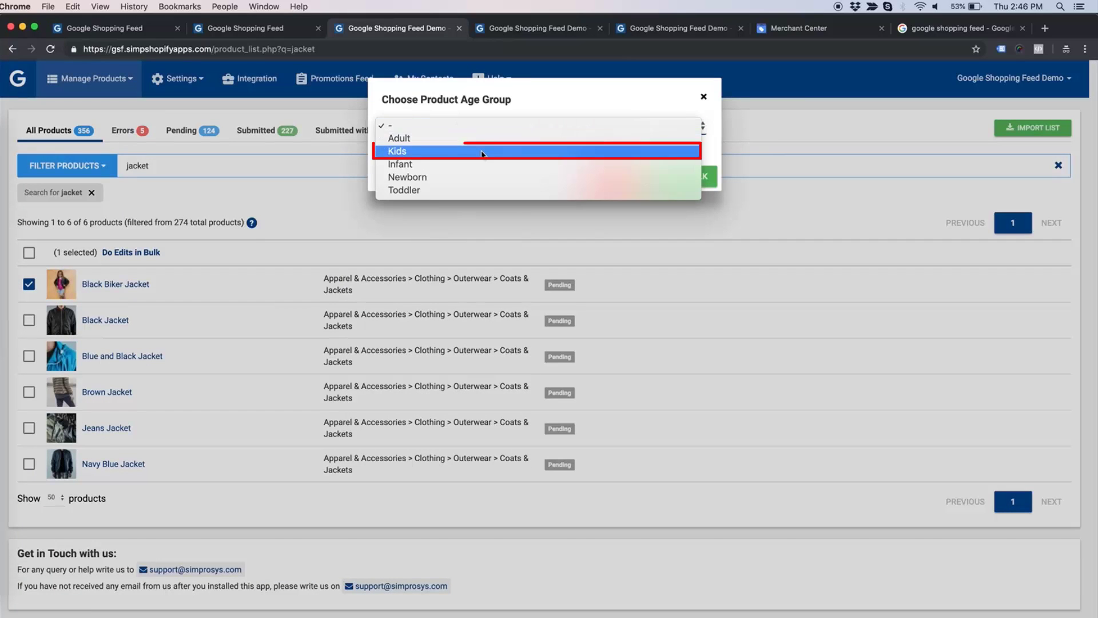
click(484, 150)
click(685, 176)
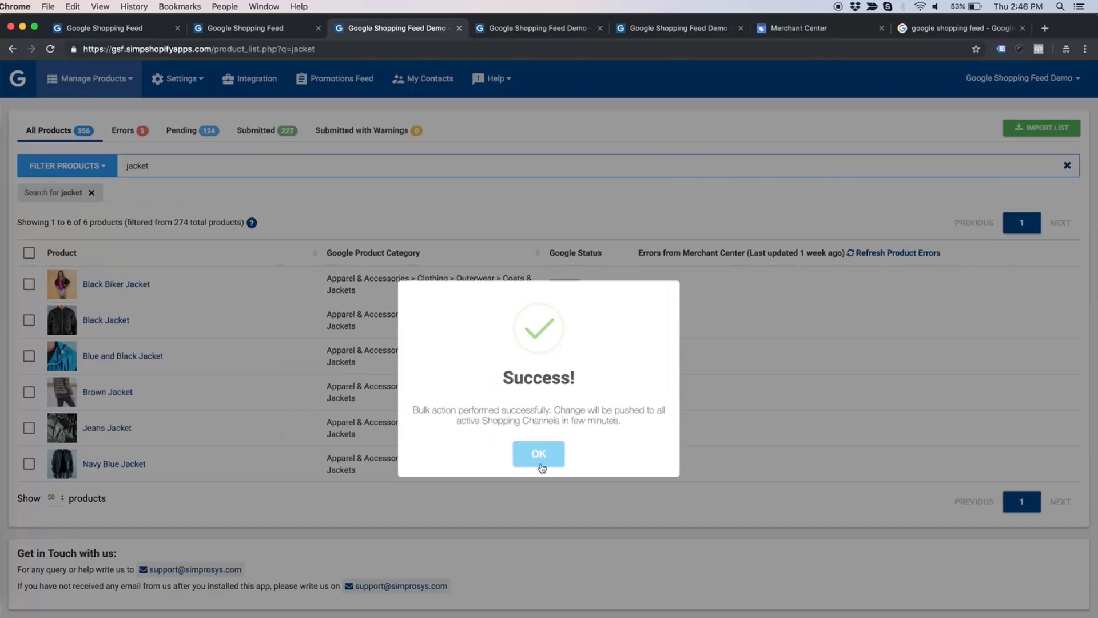
click(538, 455)
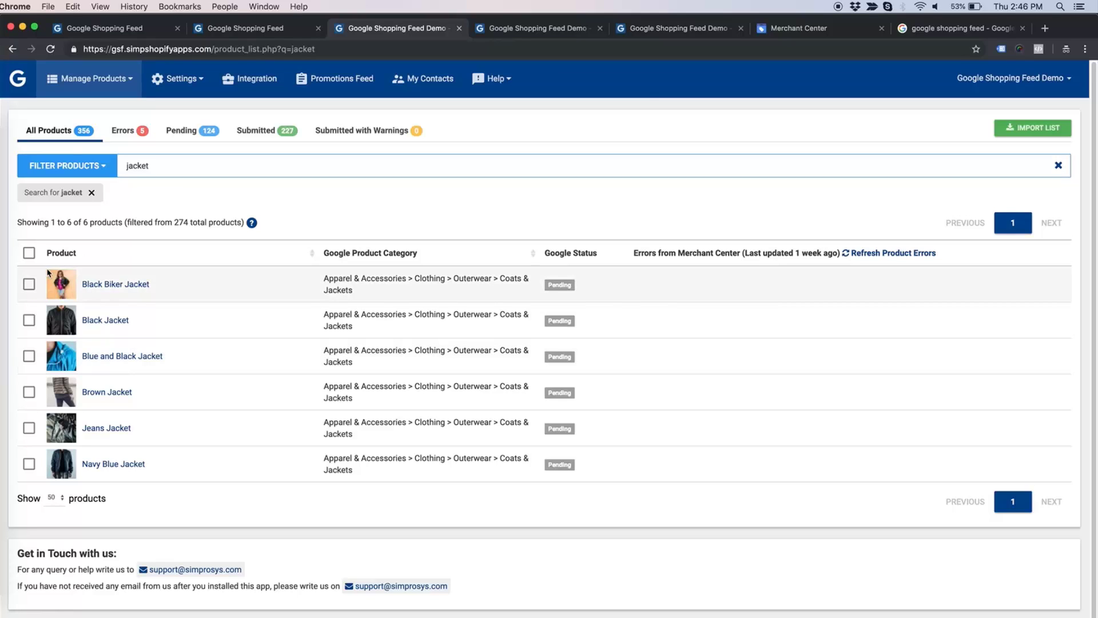
- Give all six jackets Custom Label 0 'High Margin'
click(28, 253)
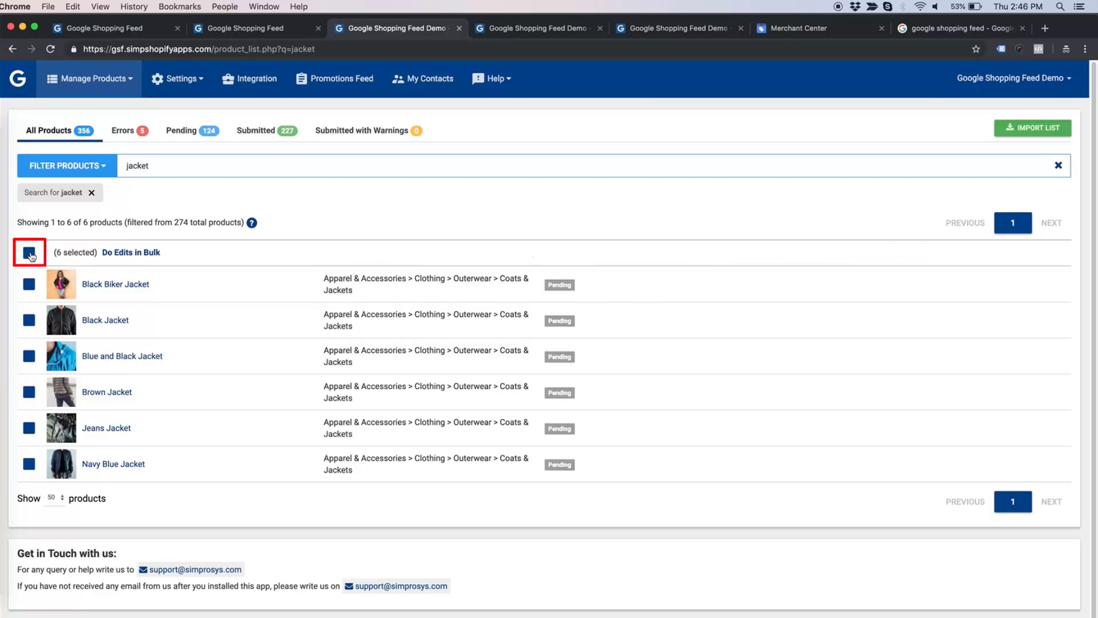
click(131, 253)
click(194, 328)
click(497, 122)
text(High Margin)
click(679, 177)
click(538, 454)
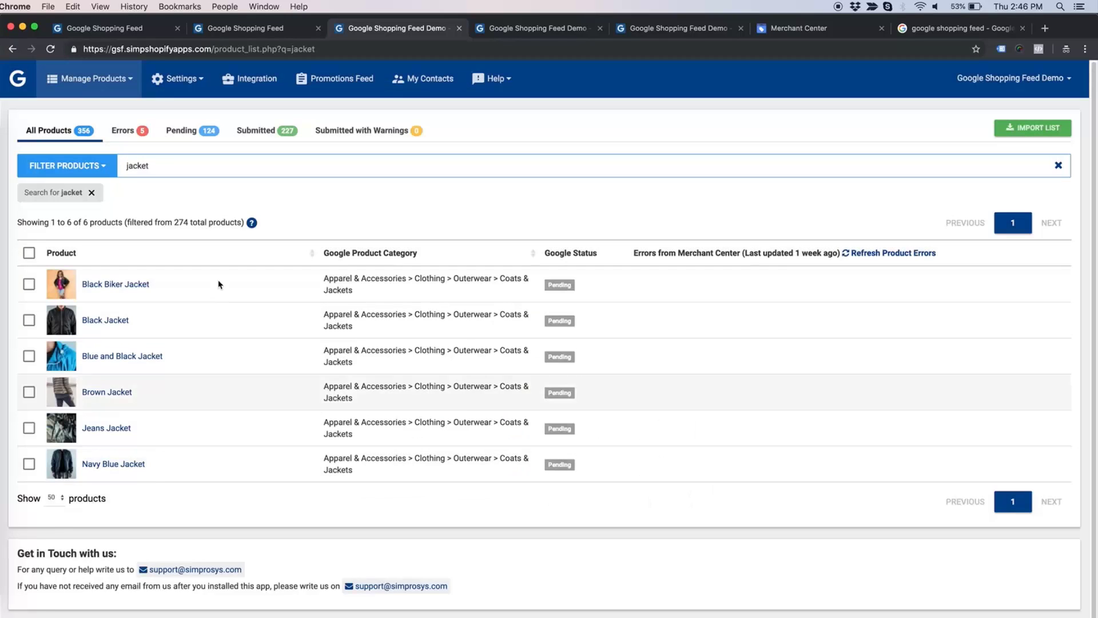
- Search for jeans and select all 98 matching products
key(Return)
click(28, 252)
click(148, 252)
click(135, 252)
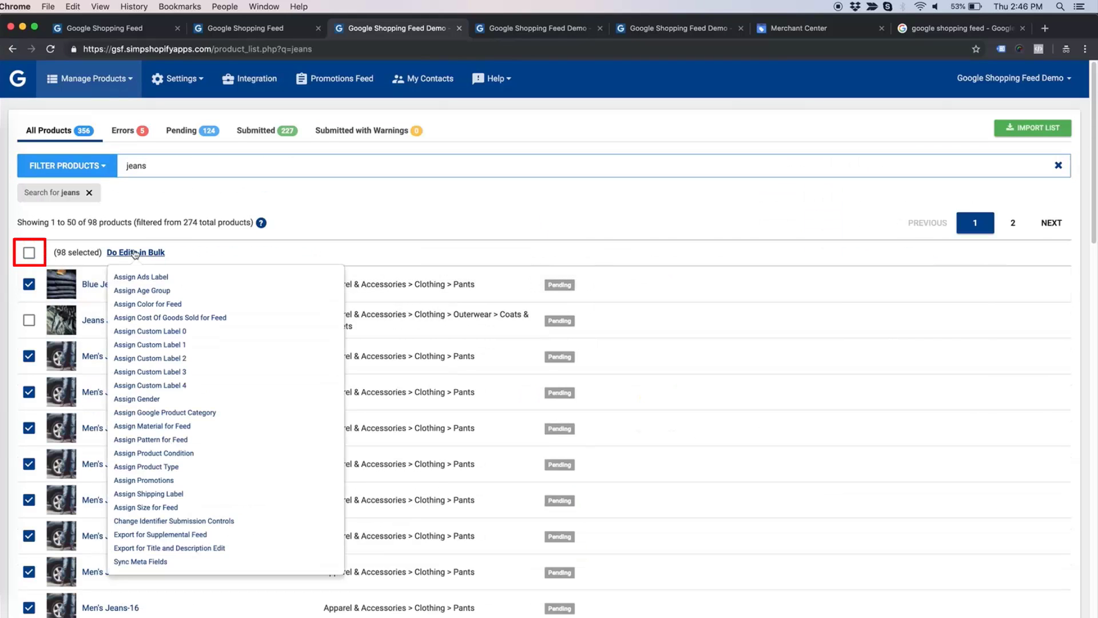
- Set Custom Label 0 to 'Low Margin' on the selected jeans products, excluding Jeans Jacket
click(189, 331)
click(499, 132)
text(Low Margin)
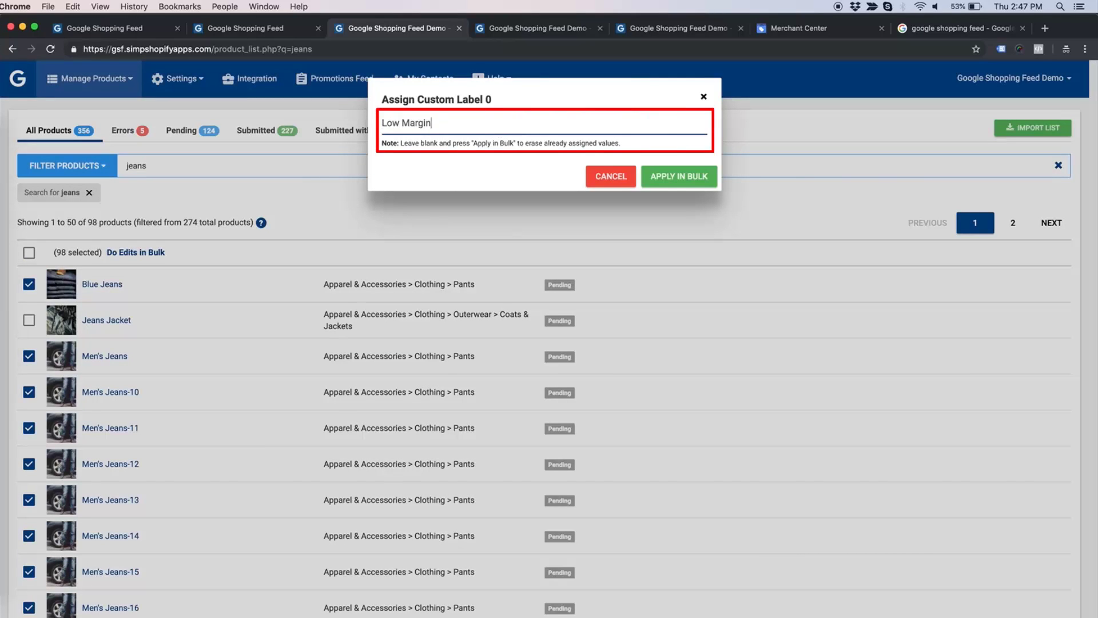
click(696, 179)
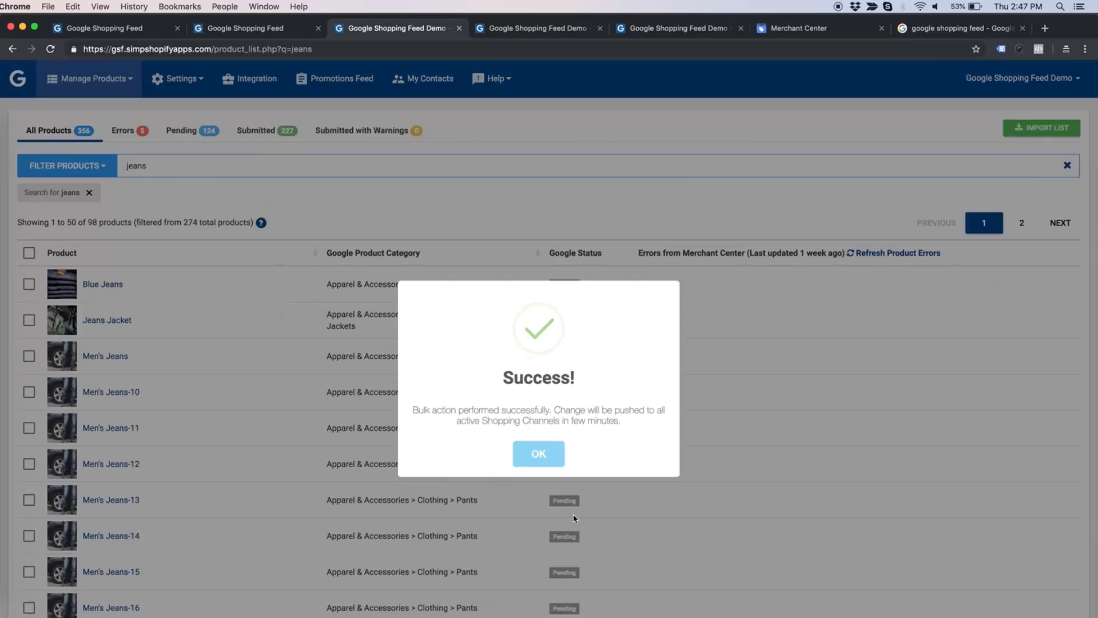
click(539, 453)
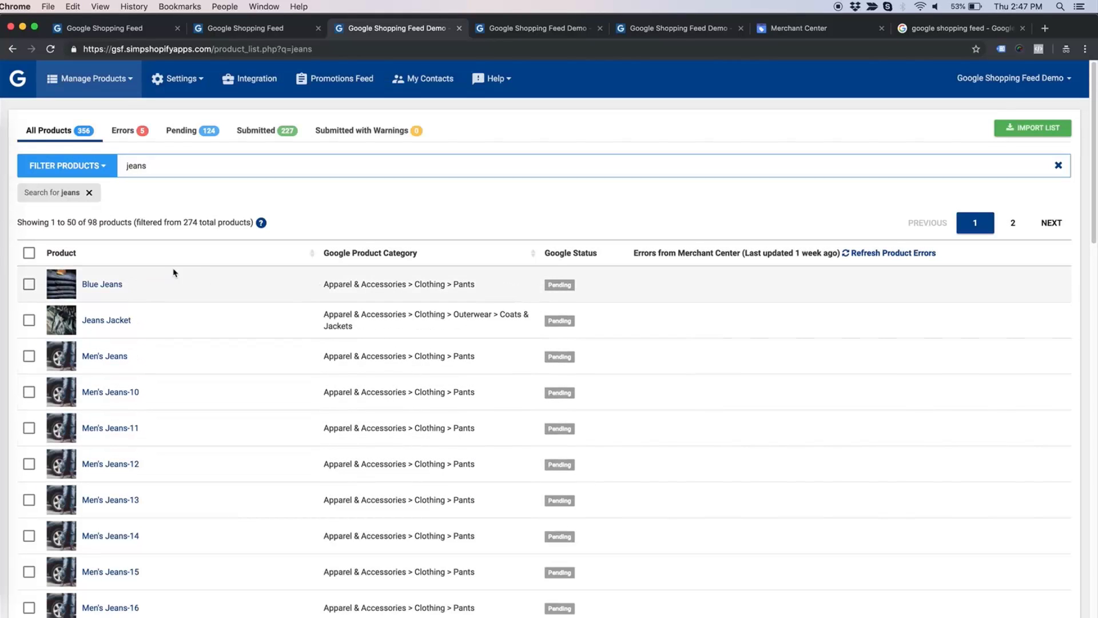
- Clear the jeans search and filter products to Custom Label 0 'High Margin'
click(90, 194)
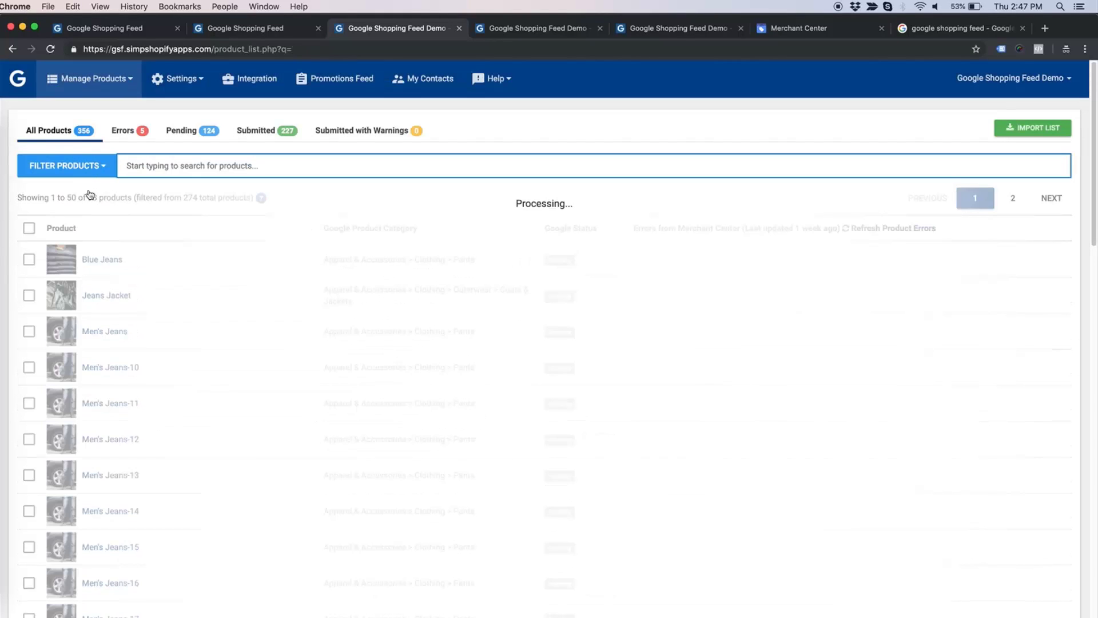
click(83, 172)
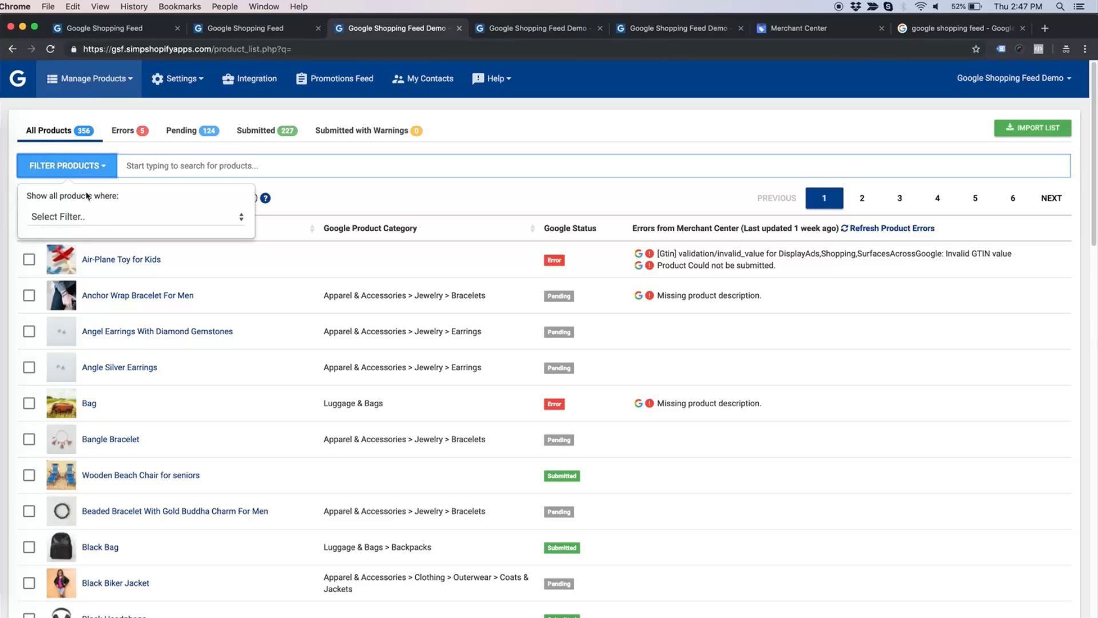
click(94, 217)
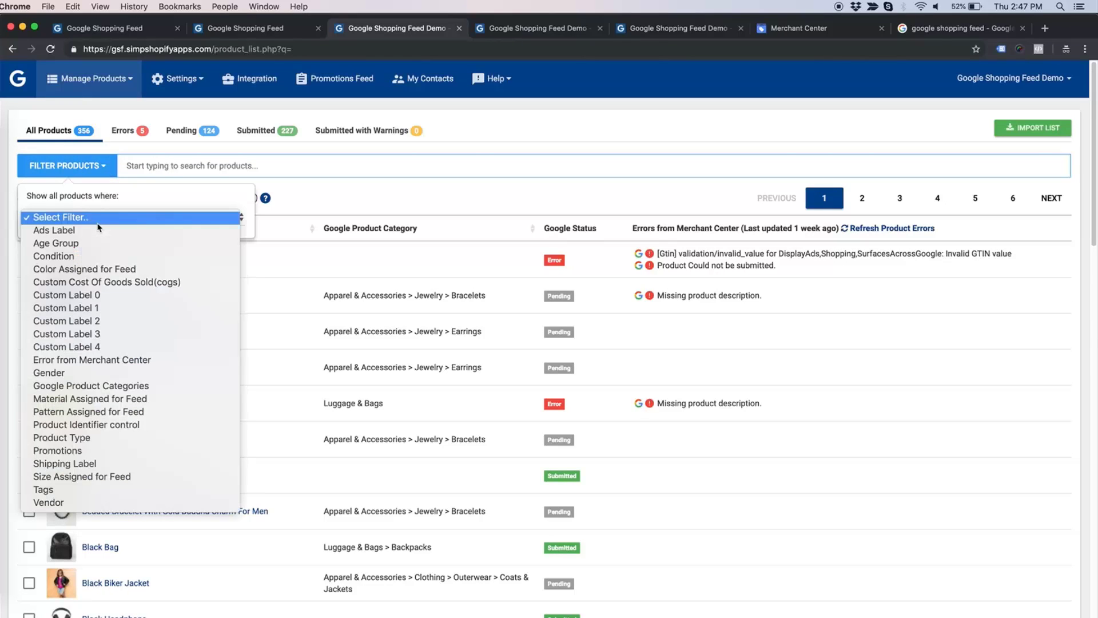
click(106, 294)
click(121, 256)
text(High Margin)
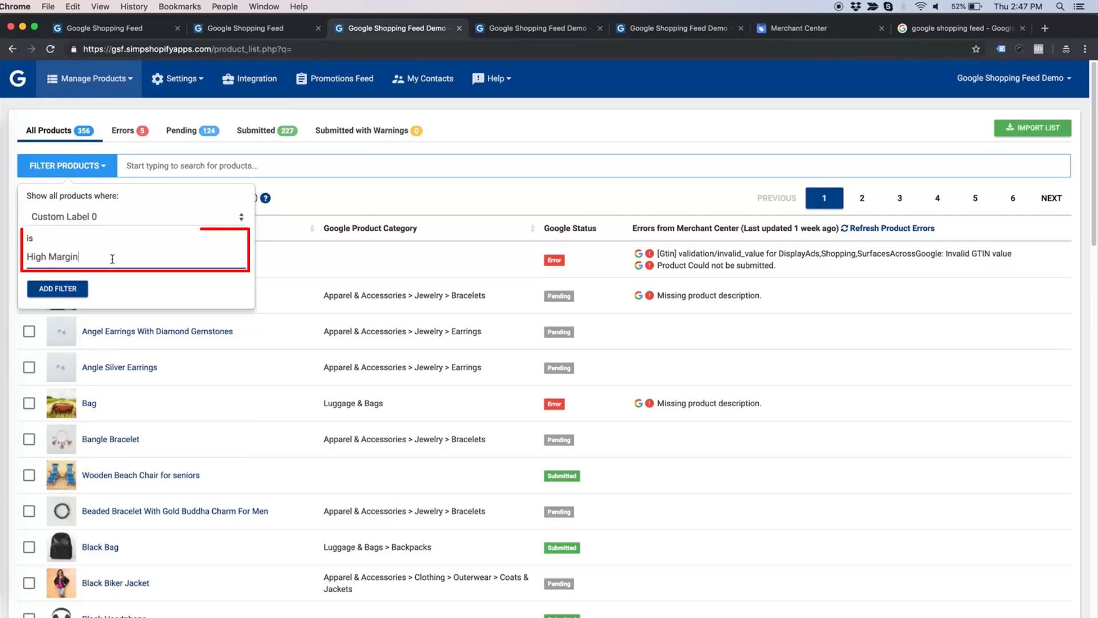
click(62, 294)
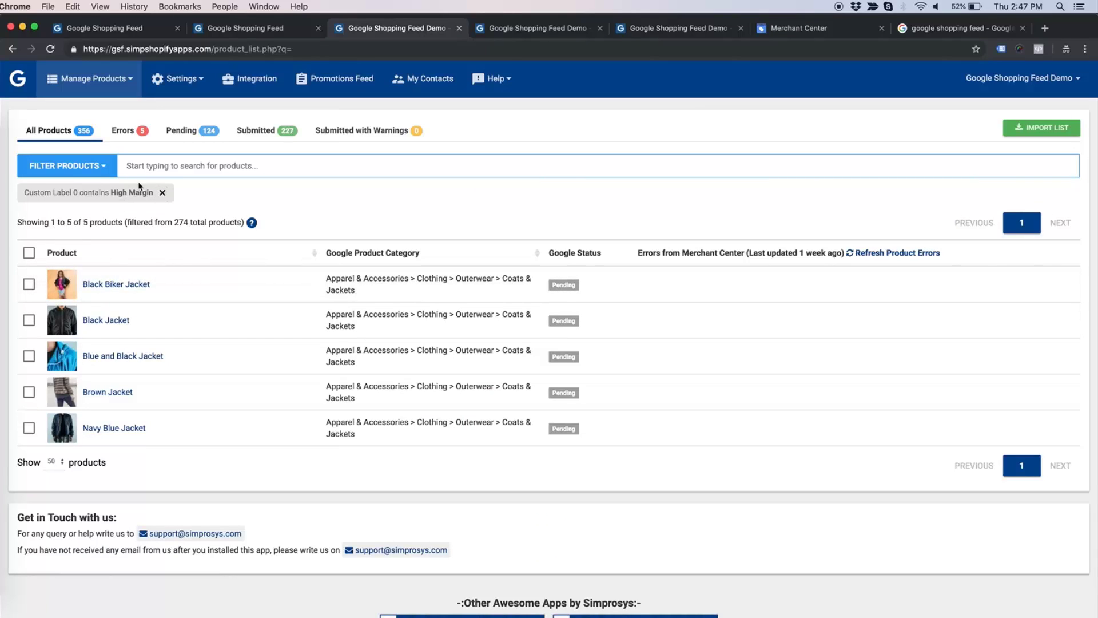
- Filter products to Custom Label 0 'Low Margin', review them, then remove the filter
click(96, 169)
click(100, 222)
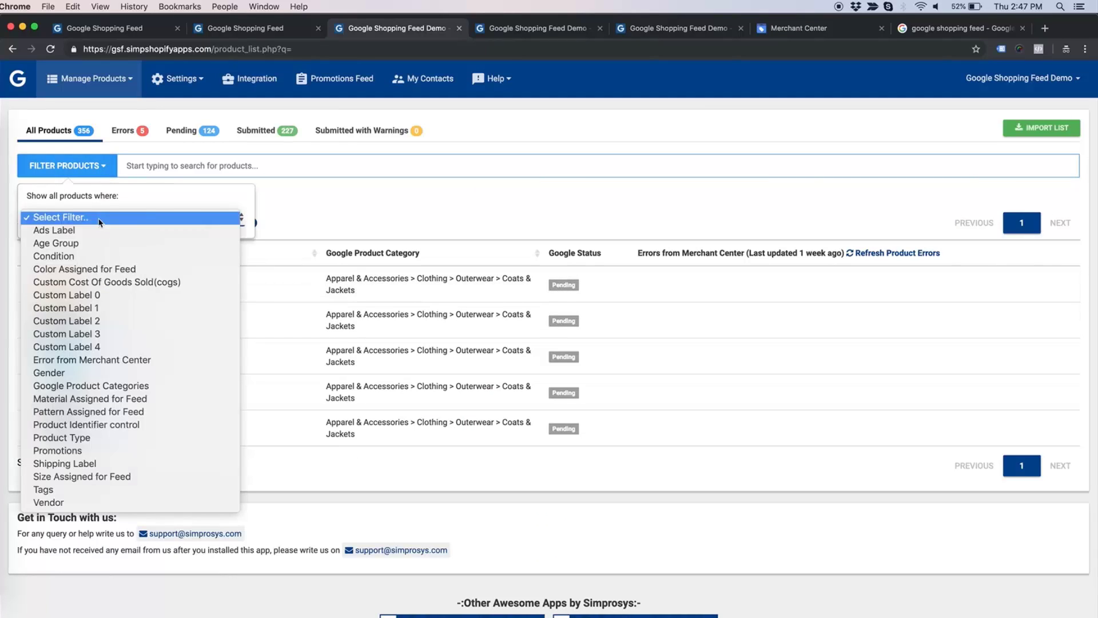
click(114, 296)
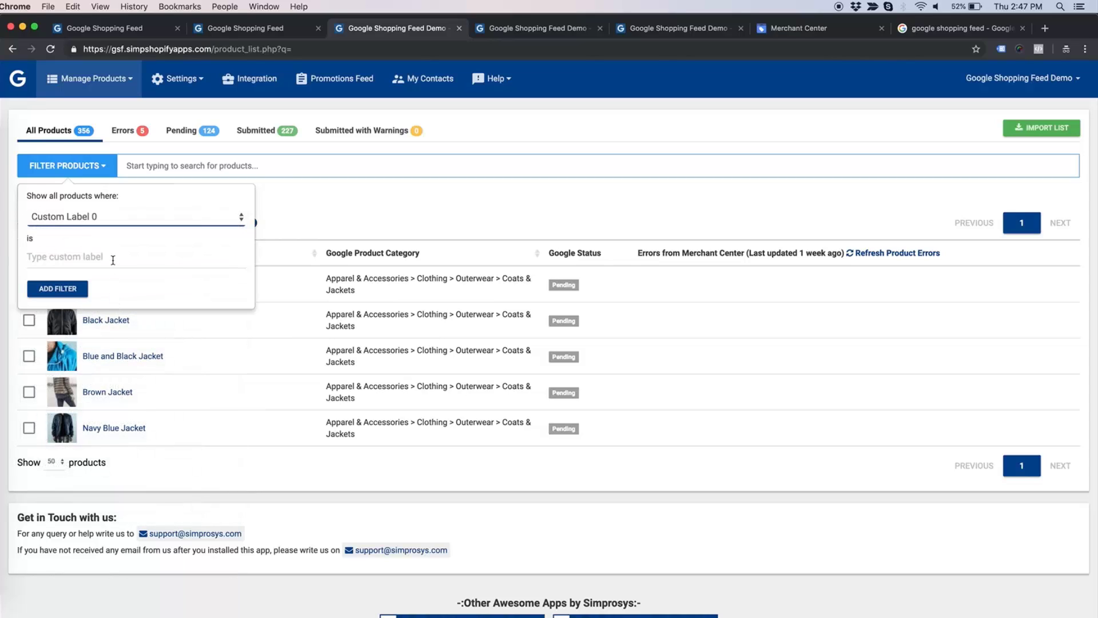
click(111, 257)
text(Low Margin)
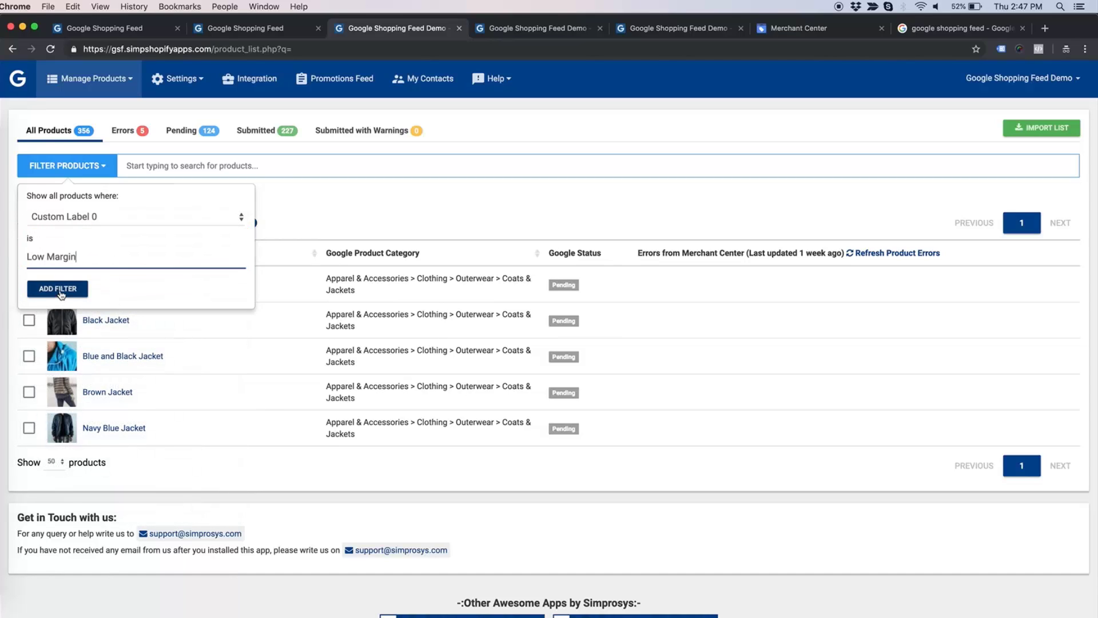
click(60, 289)
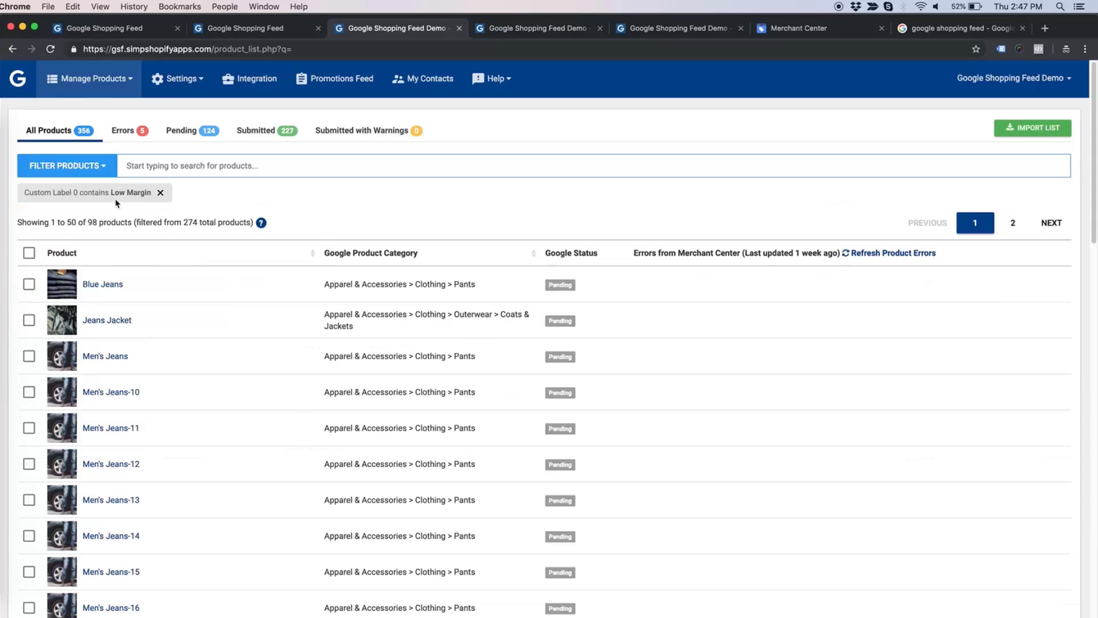
scroll(166, 350, down, 9)
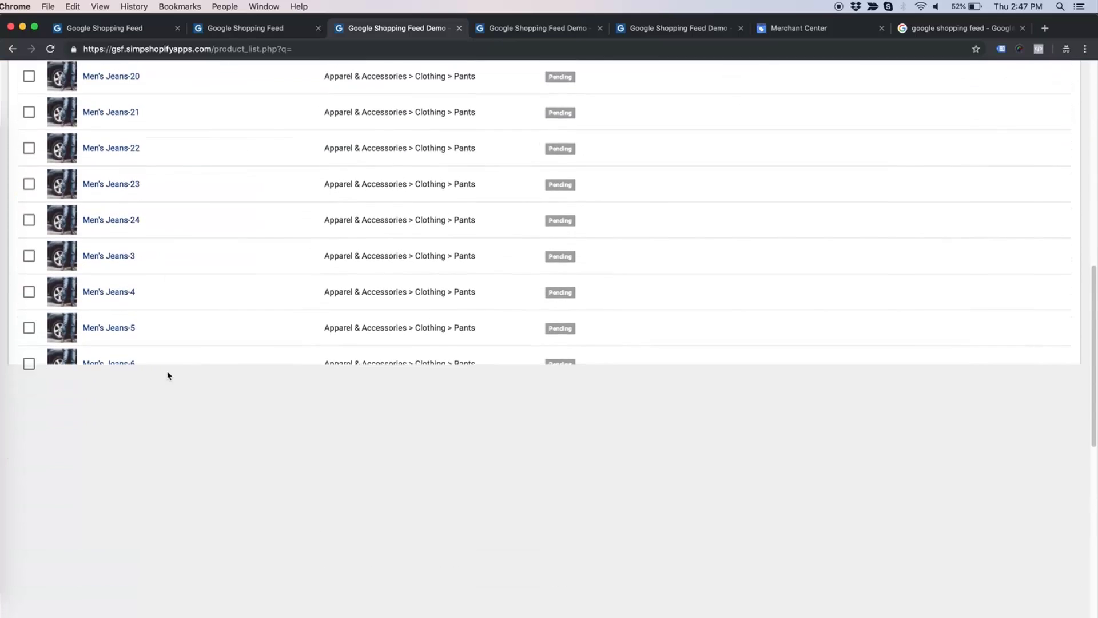
scroll(166, 375, up, 12)
click(161, 194)
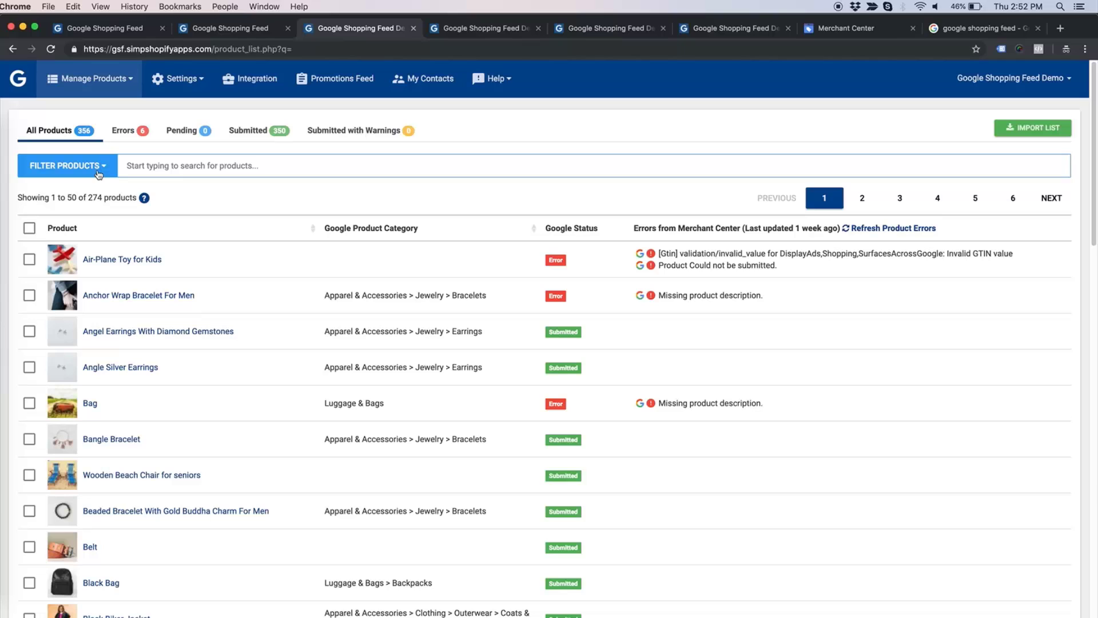
- Filter by the Tags value Jewelry and select all 45 matching products for bulk editing
click(99, 172)
click(103, 220)
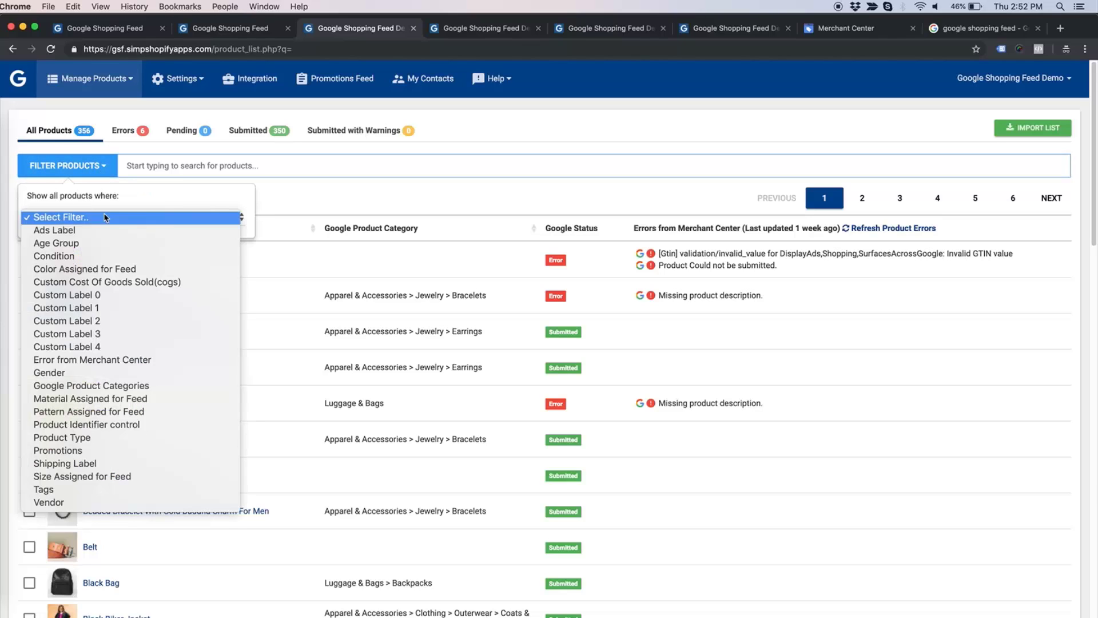
click(85, 489)
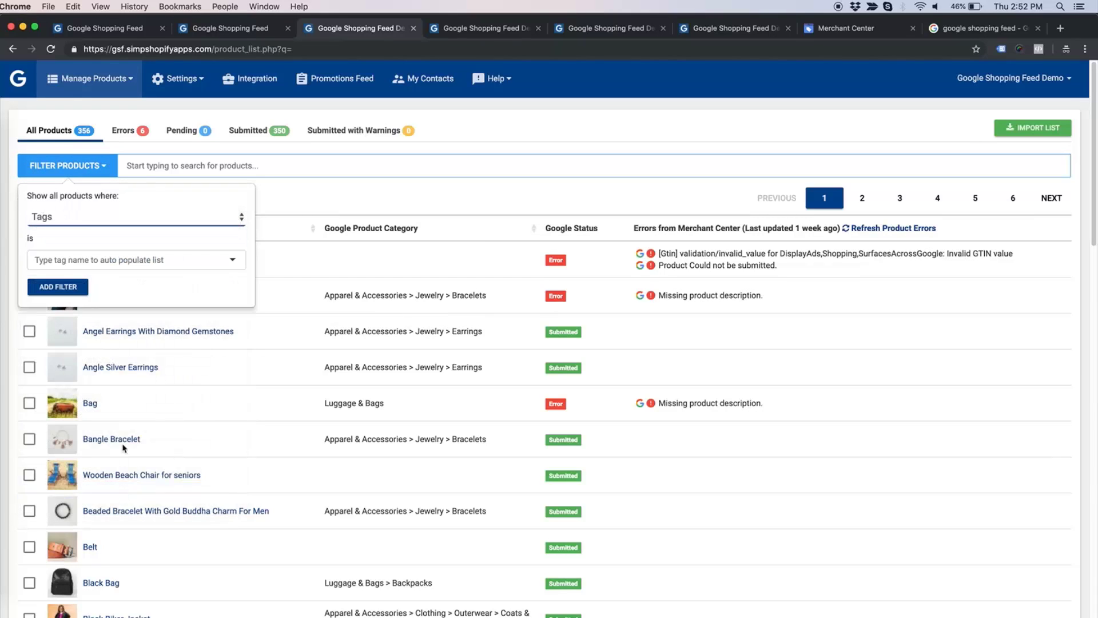
click(127, 261)
text(j)
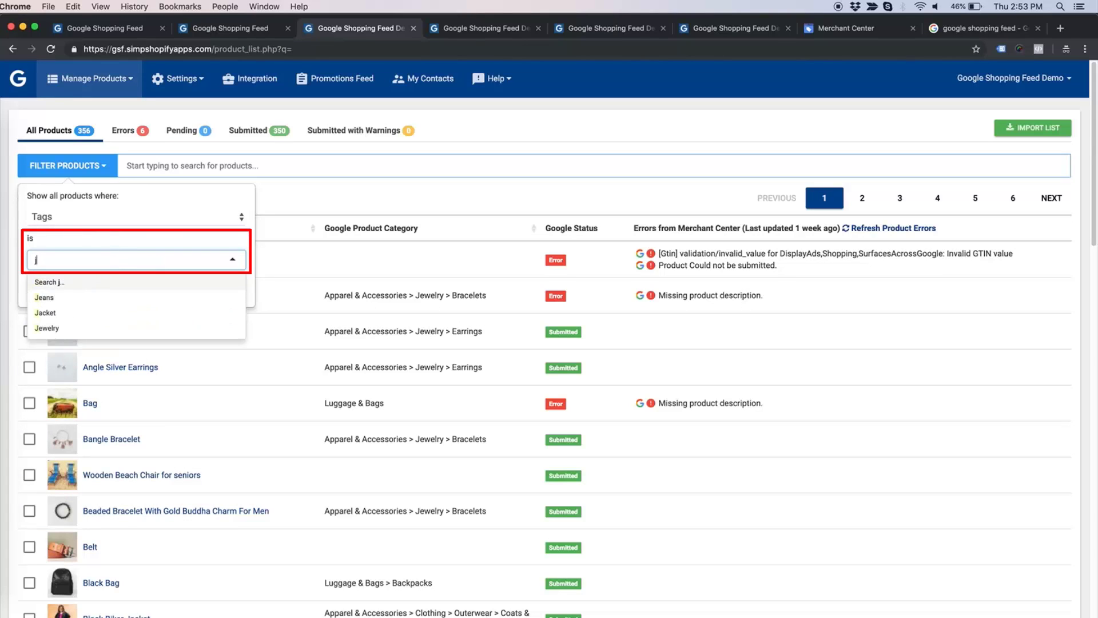
click(101, 328)
click(70, 291)
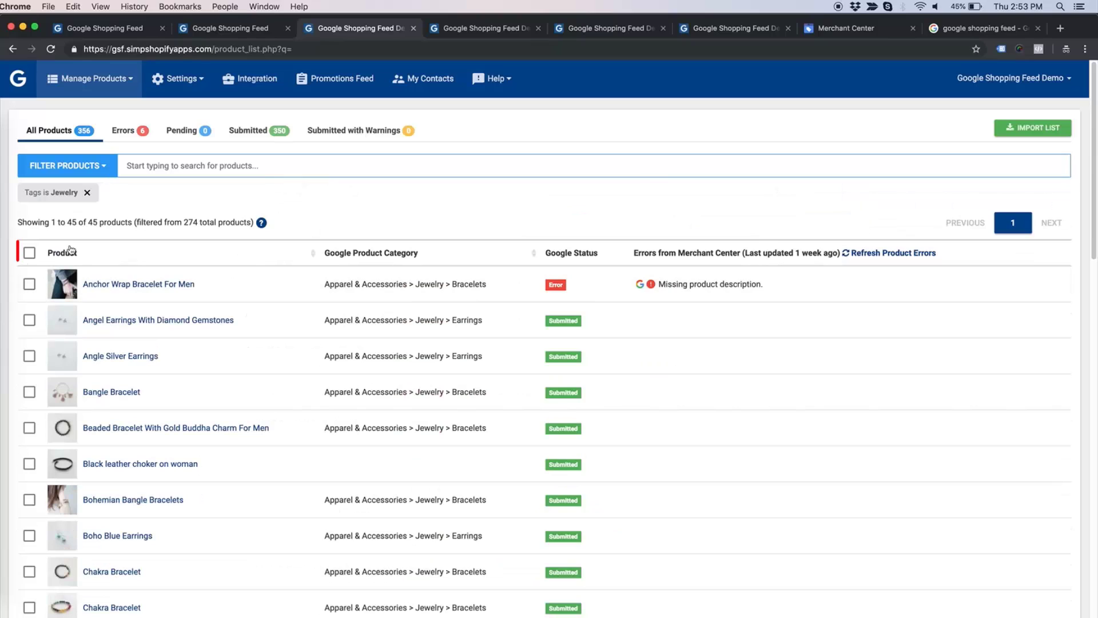
click(30, 252)
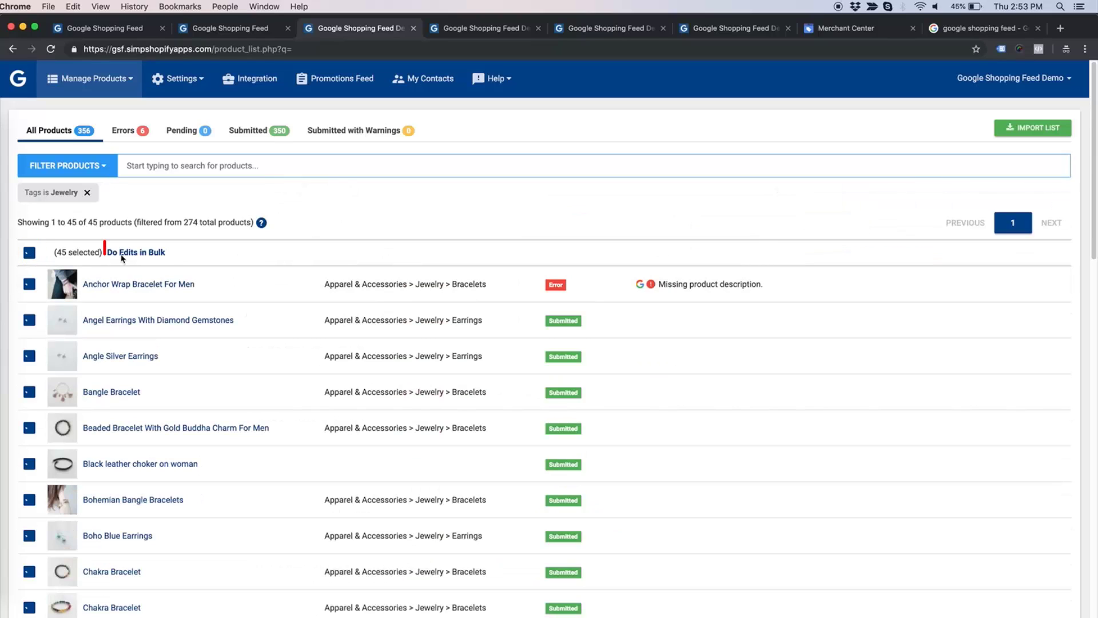
click(143, 254)
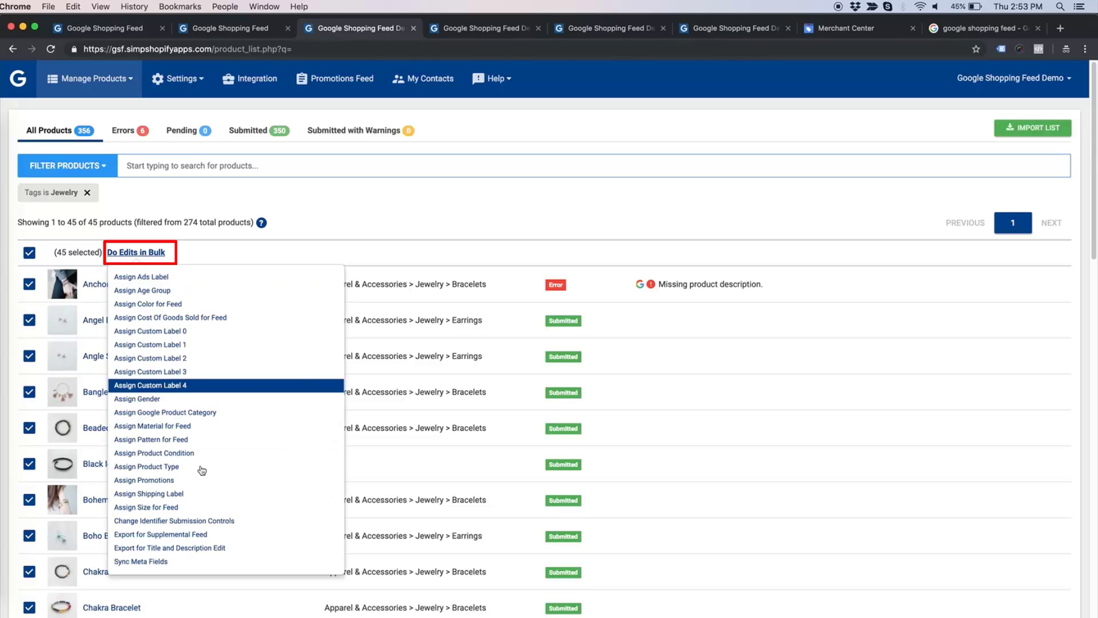